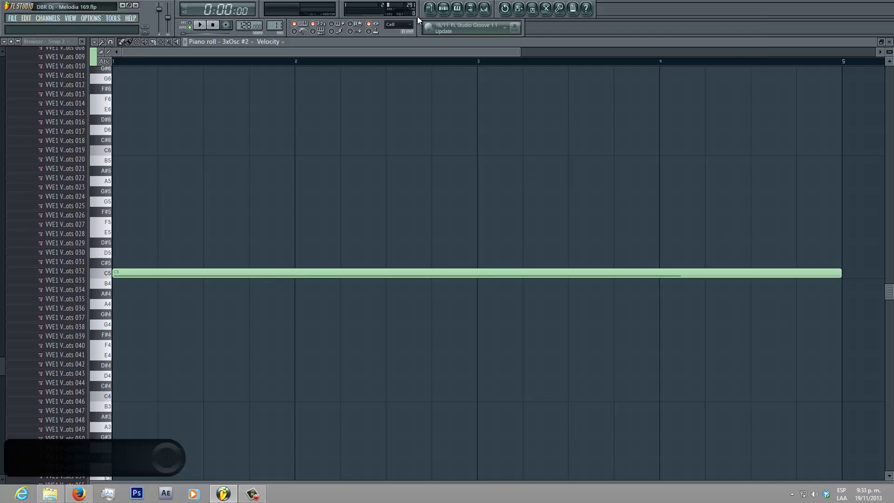
Step: Rename Pattern 11 in the playlist as Sweep
{"action": "left_click", "coordinate": [427, 14]}
{"action": "left_click", "coordinate": [141, 182]}
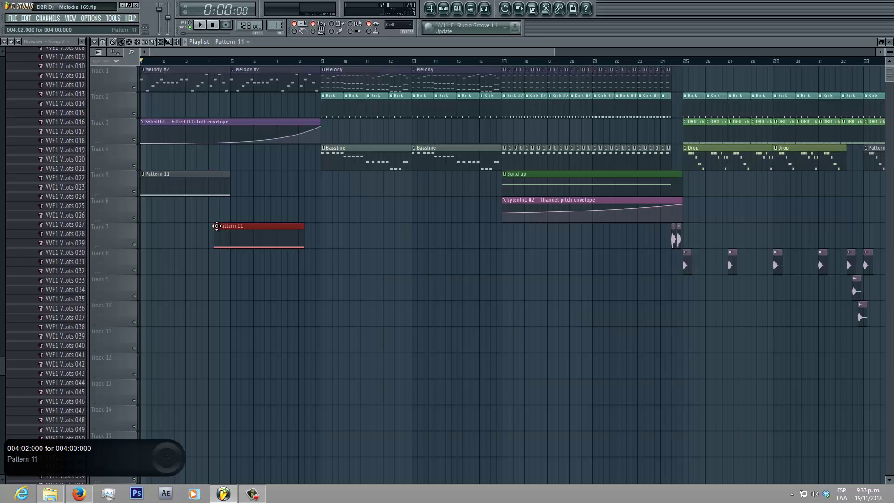
{"action": "left_click", "coordinate": [146, 173]}
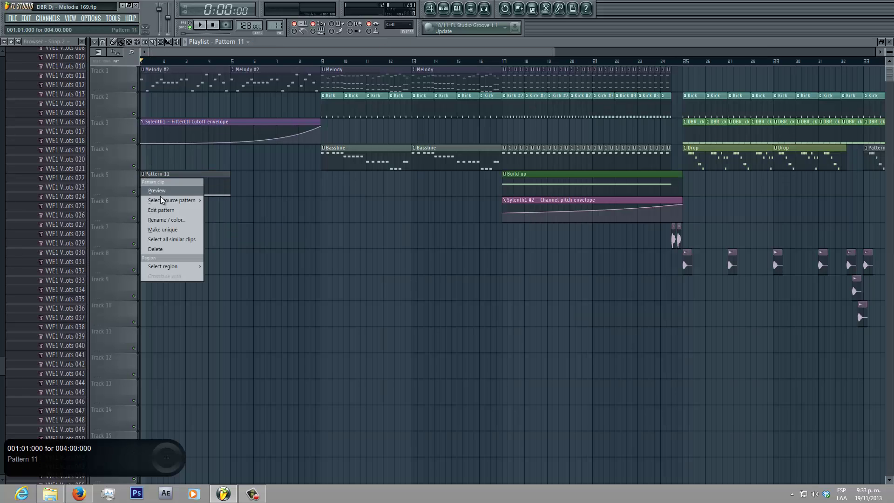
{"action": "left_click", "coordinate": [180, 220]}
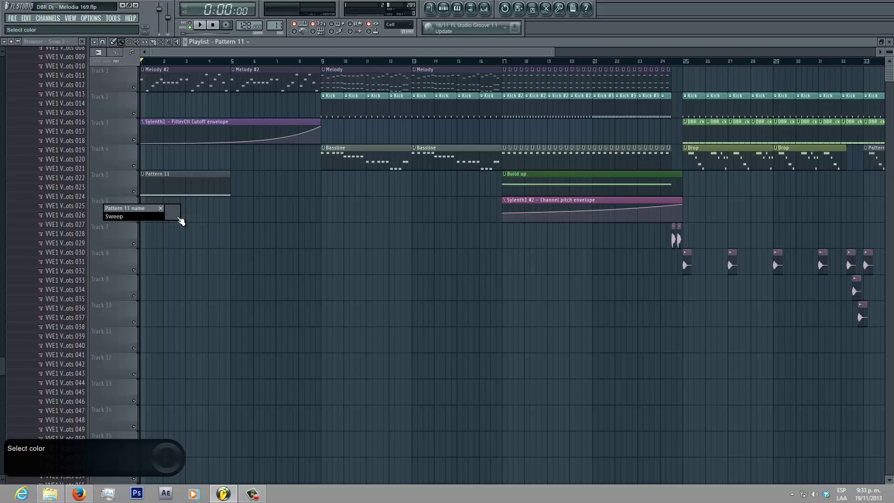
{"action": "key", "text": "Return"}
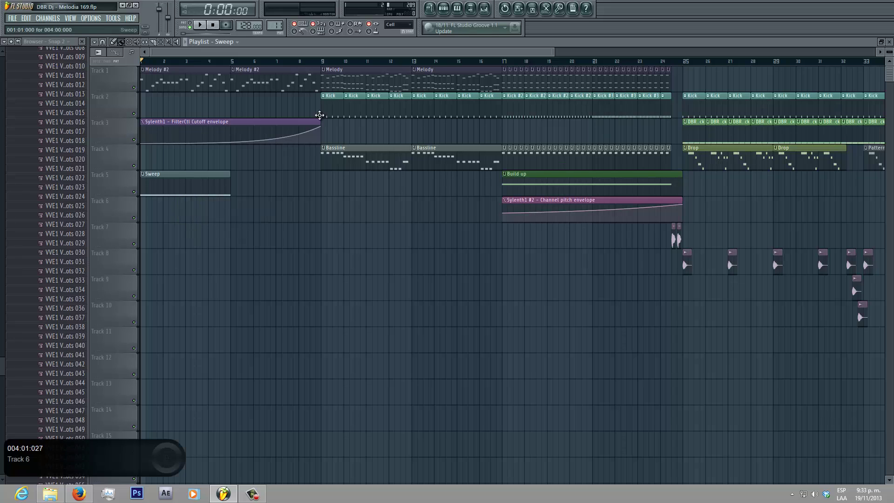
Step: Route the 3xOsc #2 channel to mixer insert 11
{"action": "left_click", "coordinate": [447, 9]}
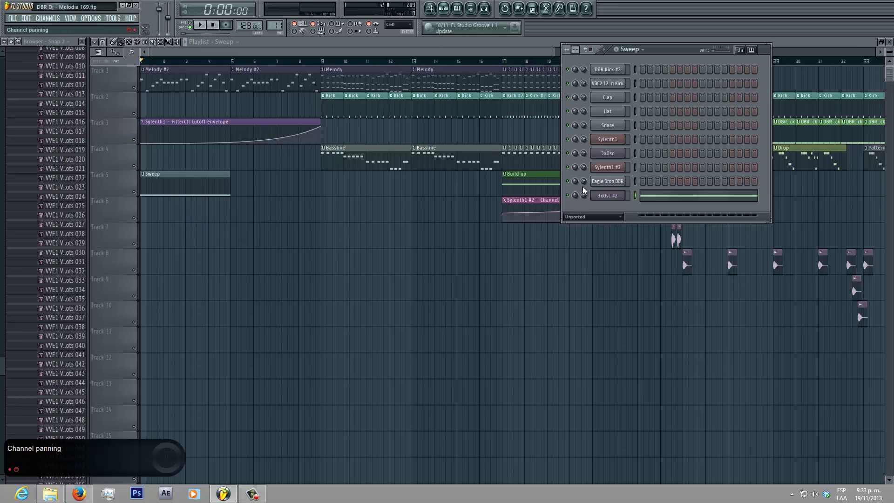
{"action": "left_click", "coordinate": [604, 196]}
{"action": "key", "text": "F9"}
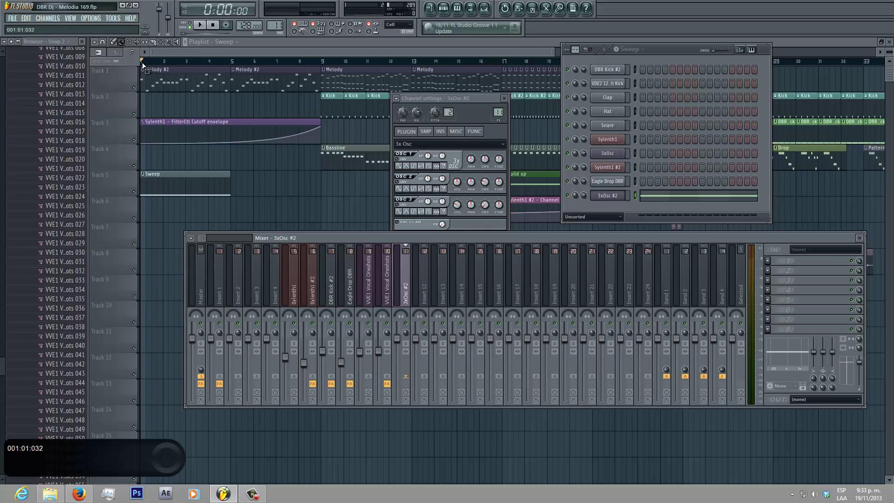
Step: Select the first four bars of the playlist and load Fruity Fast LP on the 3xOsc #2 mixer insert
{"action": "mouse_move", "coordinate": [142, 65]}
{"action": "left_mouse_down"}
{"action": "mouse_move", "coordinate": [231, 66]}
{"action": "mouse_move", "coordinate": [142, 64]}
{"action": "left_mouse_up"}
{"action": "left_click", "coordinate": [483, 6]}
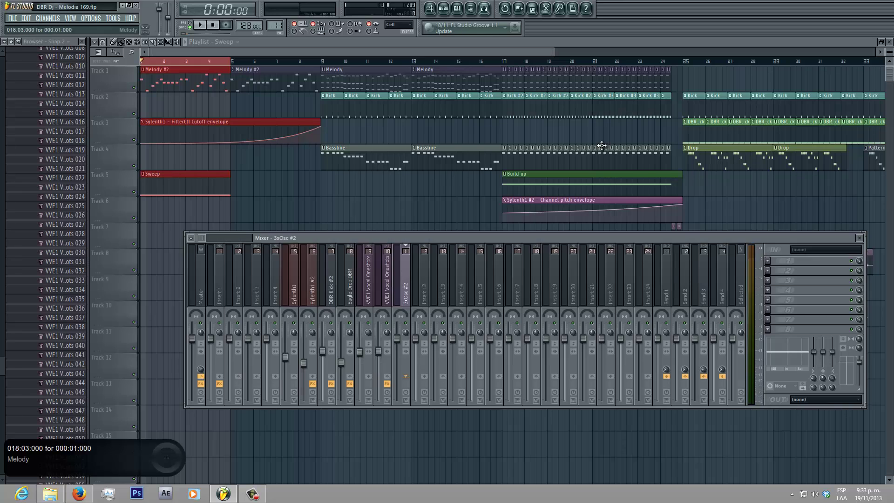
{"action": "left_click", "coordinate": [772, 282]}
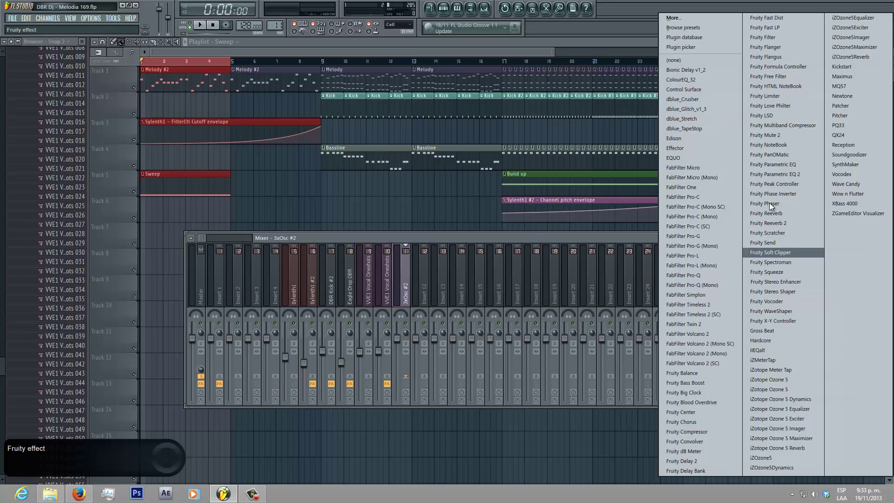
{"action": "left_click", "coordinate": [787, 34]}
Step: Create an automation clip for the Fruity Fast LP cutoff, place it on Track 6 under Sweep, and slope it down to the bottom at its end
{"action": "right_click", "coordinate": [157, 163]}
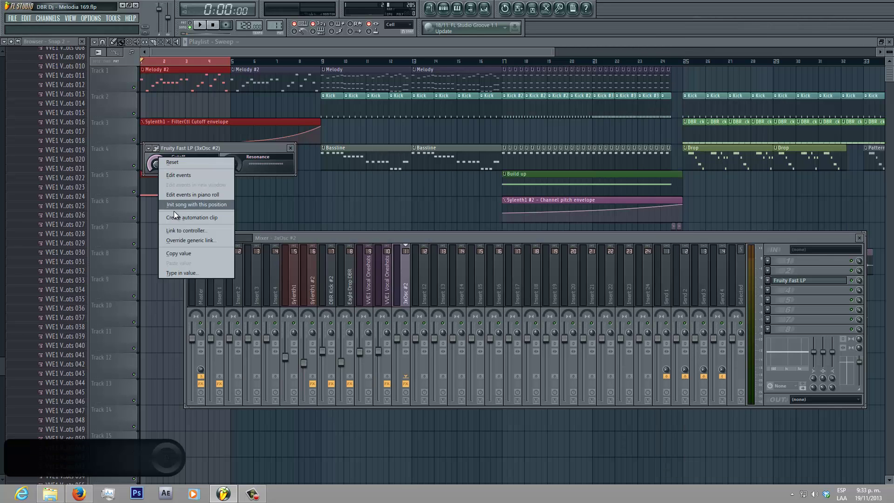
{"action": "left_click", "coordinate": [198, 202]}
{"action": "left_click", "coordinate": [171, 98]}
{"action": "left_click_drag", "start_coordinate": [171, 98], "coordinate": [175, 216]}
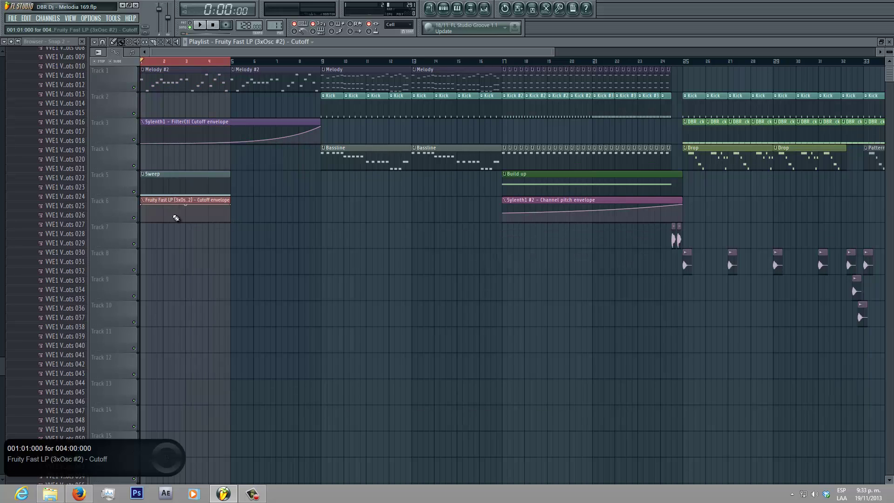
{"action": "right_click", "coordinate": [229, 220]}
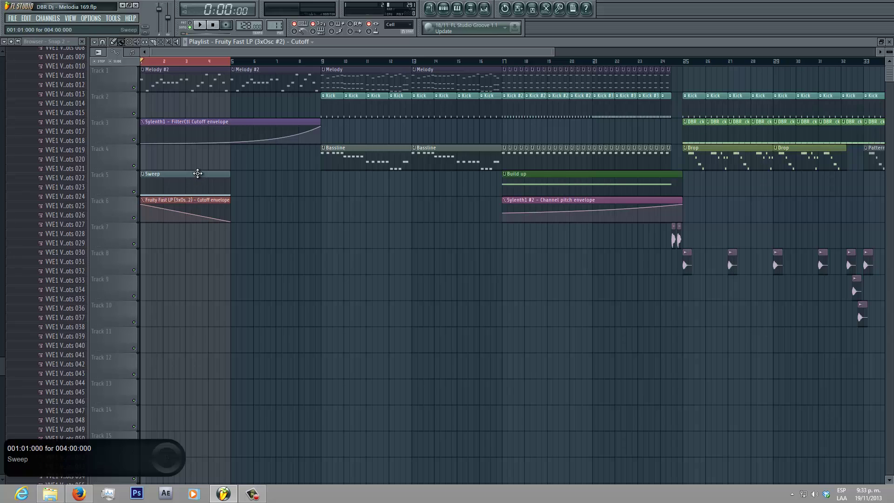
Step: Duplicate the Sweep and cutoff clips at bar 5, making the automation copy unique with a rising slope
{"action": "left_click", "coordinate": [236, 181]}
{"action": "left_click", "coordinate": [222, 201]}
{"action": "left_click", "coordinate": [236, 201]}
{"action": "left_click", "coordinate": [233, 200]}
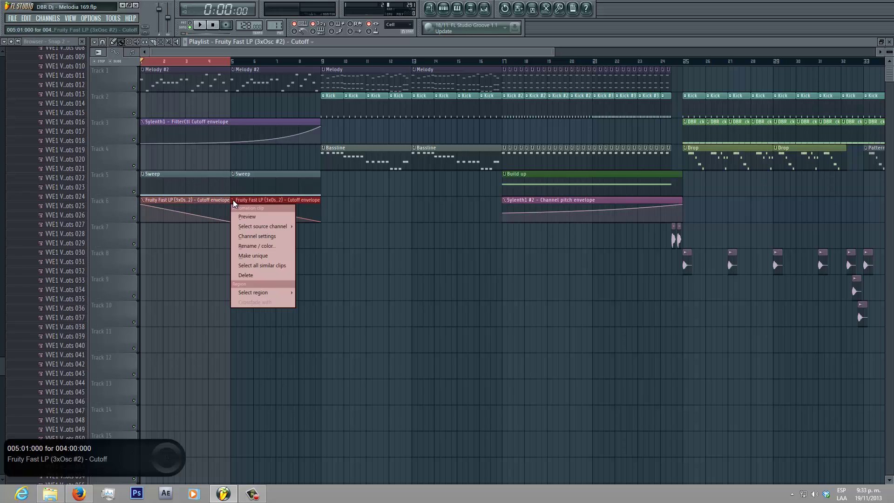
{"action": "left_click", "coordinate": [260, 256]}
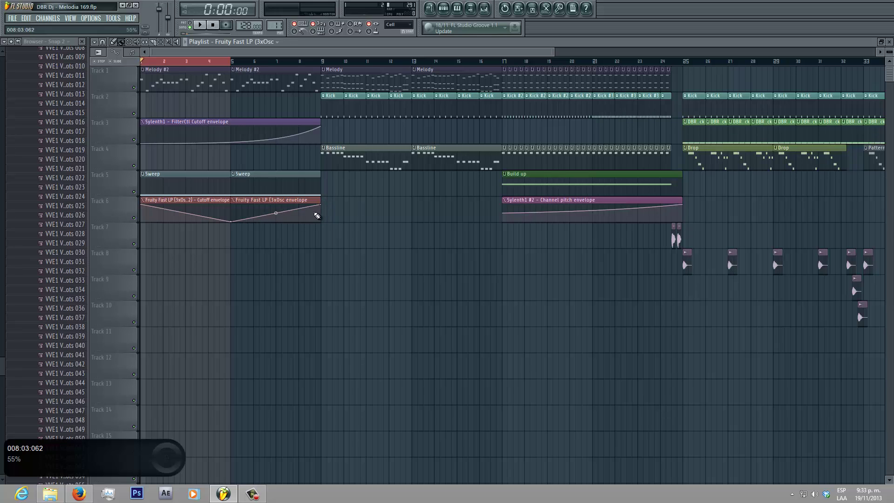
Step: Repeat the four Sweep and cutoff clips up to bar 25 and move all of them to Tracks 9 and 10
{"action": "left_click_drag", "start_coordinate": [308, 213], "coordinate": [370, 192]}
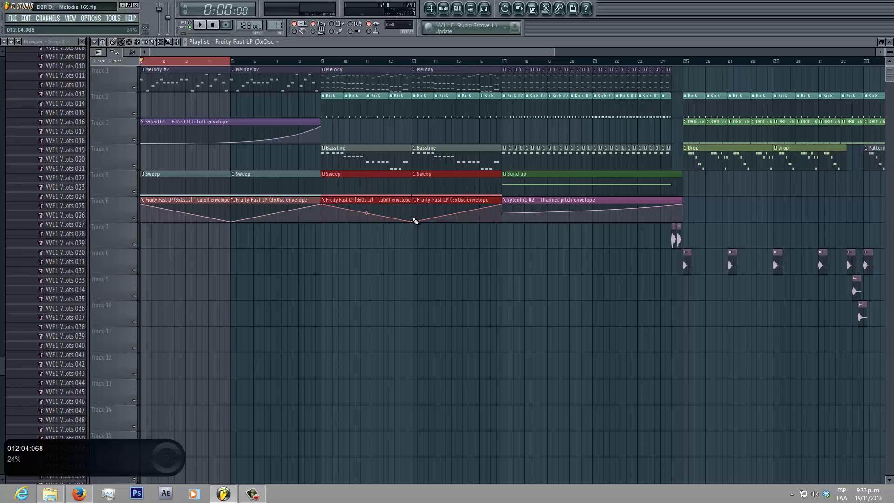
{"action": "left_click_drag", "start_coordinate": [413, 219], "coordinate": [221, 186]}
{"action": "left_click_drag", "start_coordinate": [220, 187], "coordinate": [216, 232]}
{"action": "left_click_drag", "start_coordinate": [520, 265], "coordinate": [499, 263]}
{"action": "left_click_drag", "start_coordinate": [410, 285], "coordinate": [629, 239]}
{"action": "left_click_drag", "start_coordinate": [627, 301], "coordinate": [194, 290]}
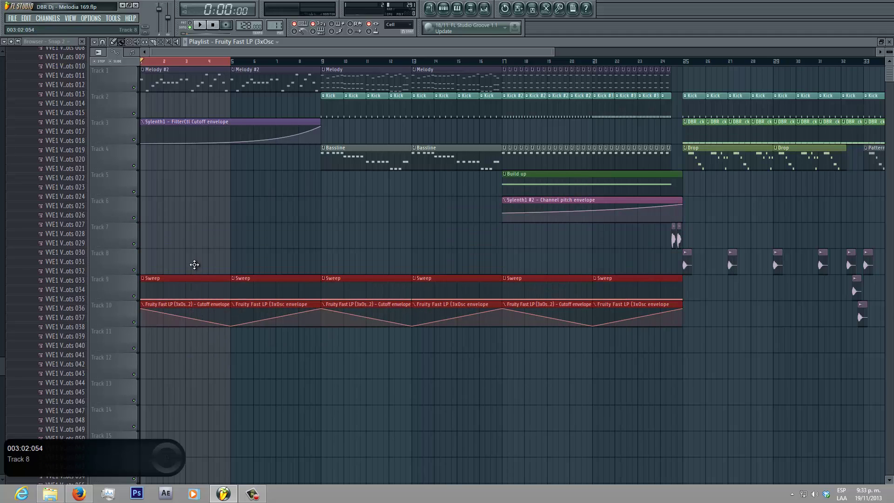
Step: Play the song from the start and lower the 3xOsc #2 mixer volume to 67% (-7.9 dB)
{"action": "left_click", "coordinate": [210, 62], "text": "ctrl"}
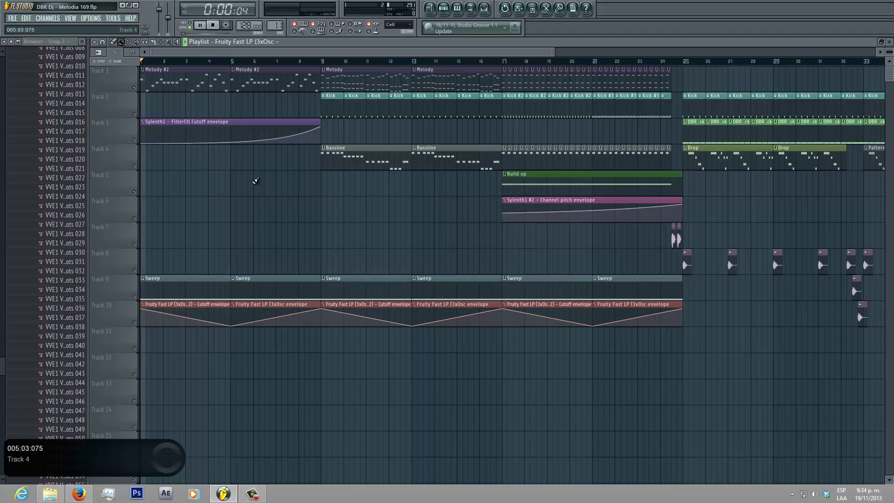
{"action": "key", "text": "space"}
{"action": "left_click", "coordinate": [484, 8]}
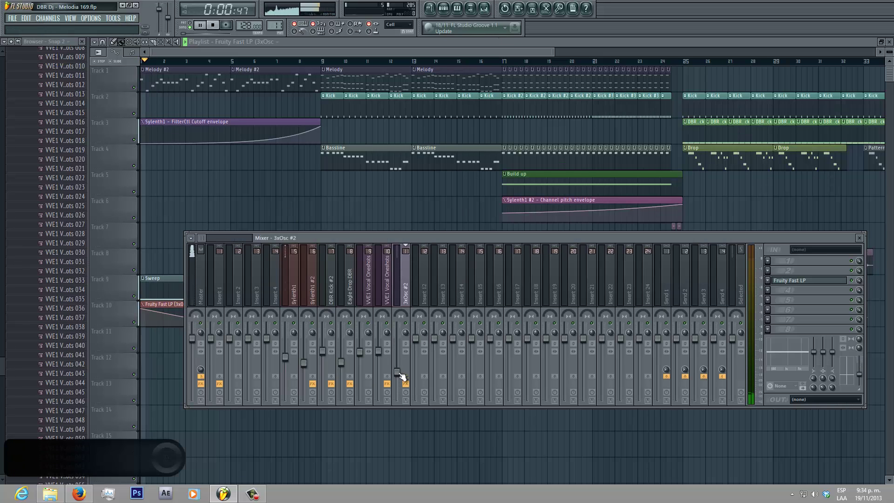
{"action": "left_click_drag", "start_coordinate": [397, 373], "coordinate": [399, 359]}
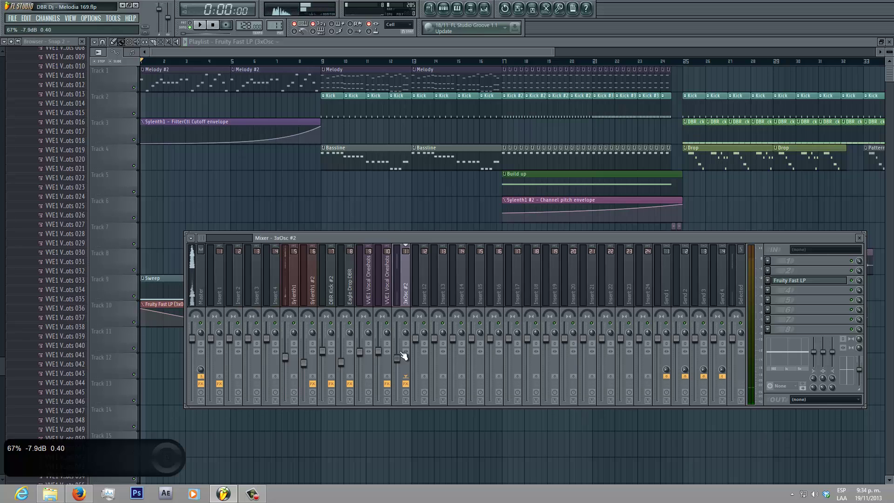
Step: Find the VEC2 Bassdrums FX 03 sample in the Quintino Puzzle folder and place it at bar 1 on Track 6
{"action": "scroll", "coordinate": [2, 321], "scroll_direction": "up", "scroll_amount": 20}
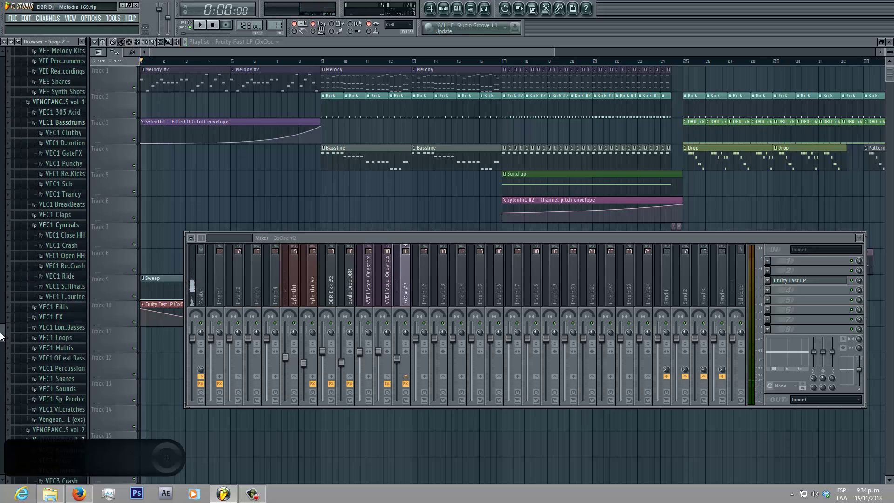
{"action": "scroll", "coordinate": [2, 321], "scroll_direction": "up", "scroll_amount": 12}
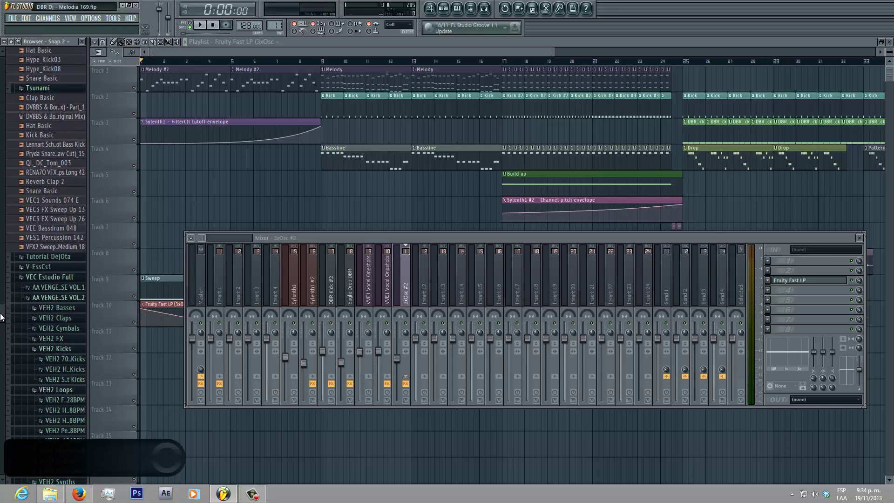
{"action": "scroll", "coordinate": [55, 313], "scroll_direction": "up", "scroll_amount": 6}
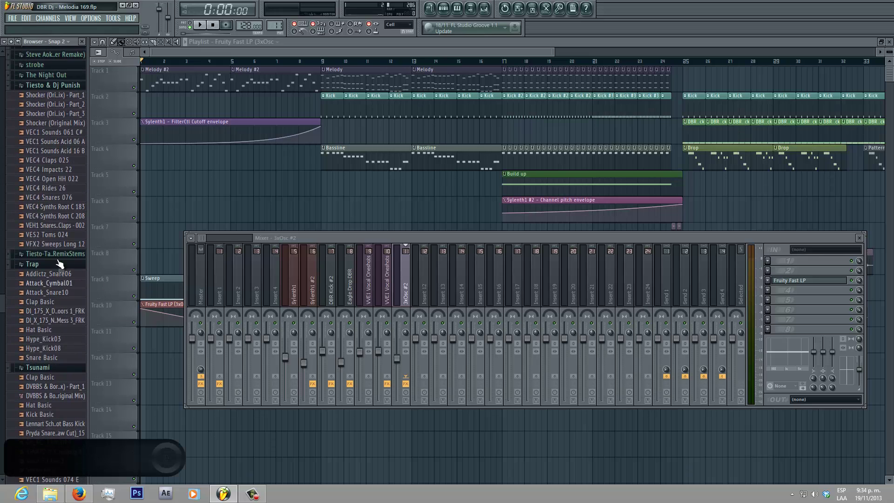
{"action": "scroll", "coordinate": [59, 229], "scroll_direction": "up", "scroll_amount": 13}
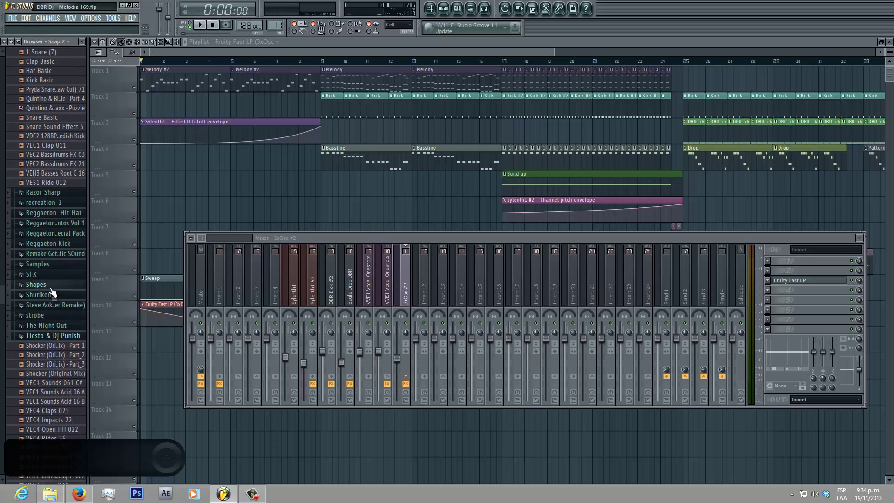
{"action": "left_click_drag", "start_coordinate": [56, 298], "coordinate": [156, 209]}
Step: Route the VEC2 Bassdrums FX 03 clip to mixer insert 12 and lower that insert's volume
{"action": "double_click", "coordinate": [156, 210]}
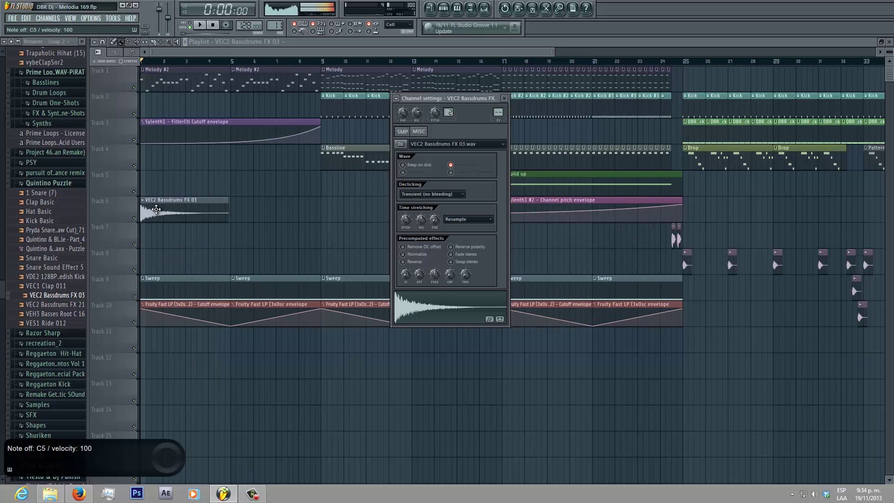
{"action": "key", "text": "F9"}
{"action": "left_click_drag", "start_coordinate": [415, 338], "coordinate": [421, 352]}
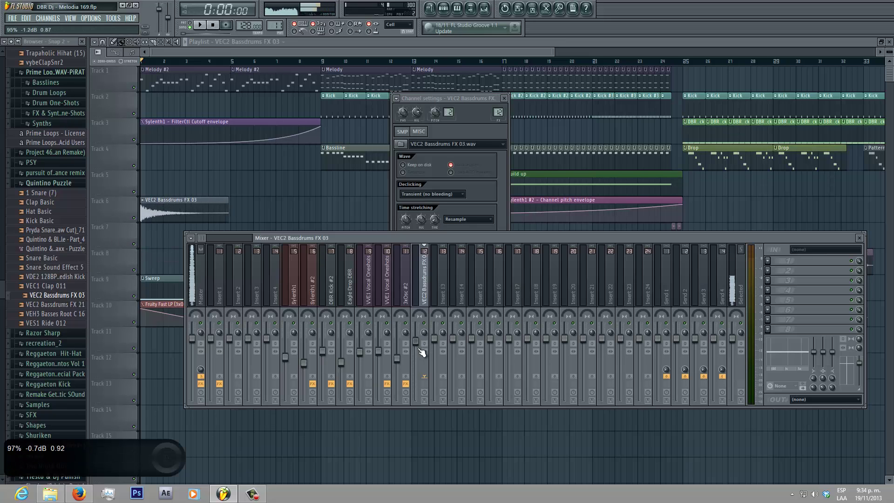
Step: Place VEC2 Bassdrums FX 21 at bar 1 on Track 7, route it to mixer insert 13, and lower its volume
{"action": "left_click_drag", "start_coordinate": [56, 304], "coordinate": [166, 240]}
{"action": "double_click", "coordinate": [166, 241]}
{"action": "key", "text": "F9"}
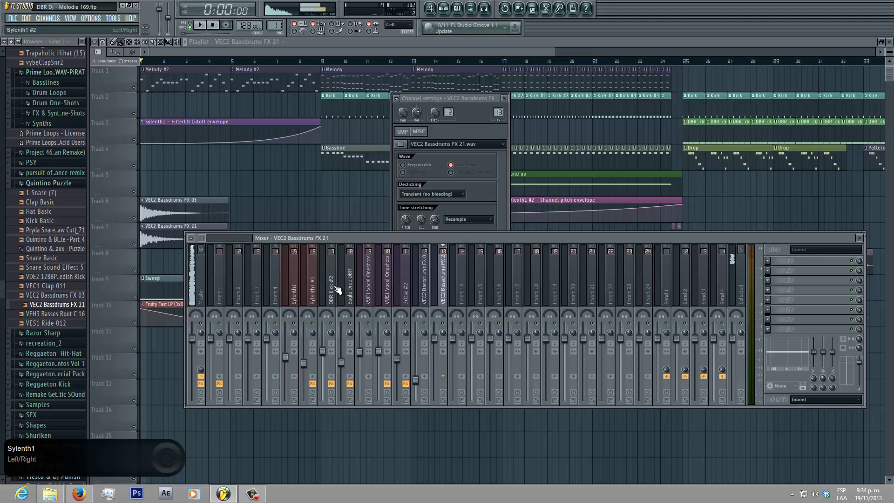
{"action": "left_click_drag", "start_coordinate": [433, 338], "coordinate": [438, 405]}
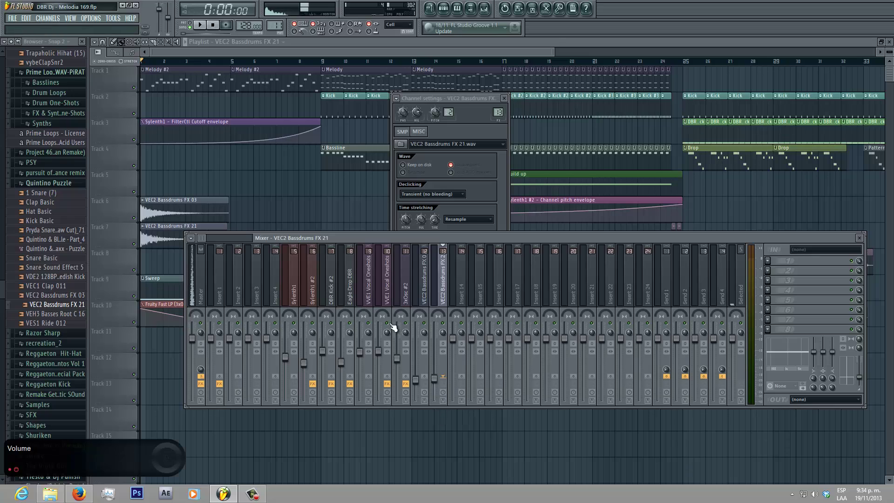
Step: Copy the two VEC2 Bassdrums FX clips to bar 17 on Tracks 7 and 8
{"action": "key", "text": "F12"}
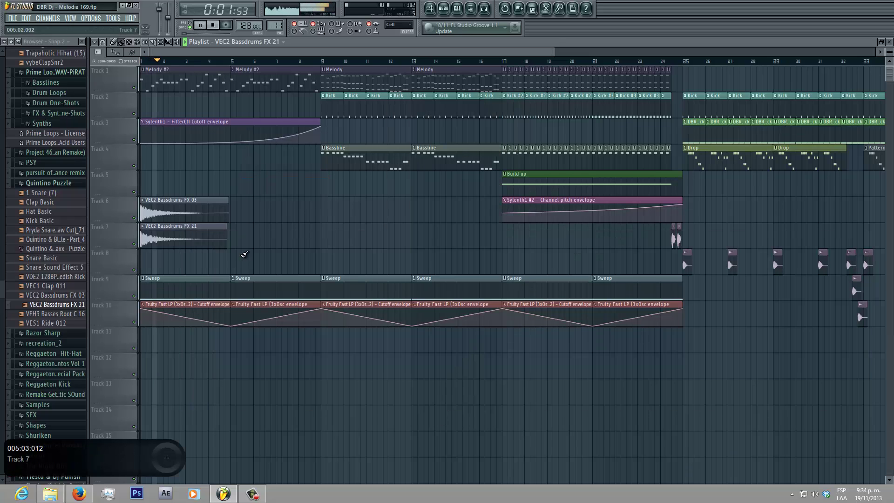
{"action": "mouse_move", "coordinate": [230, 273]}
{"action": "left_mouse_down"}
{"action": "mouse_move", "coordinate": [149, 213]}
{"action": "mouse_move", "coordinate": [521, 241]}
{"action": "left_mouse_up"}
{"action": "left_click", "coordinate": [326, 202]}
{"action": "right_click", "coordinate": [343, 200]}
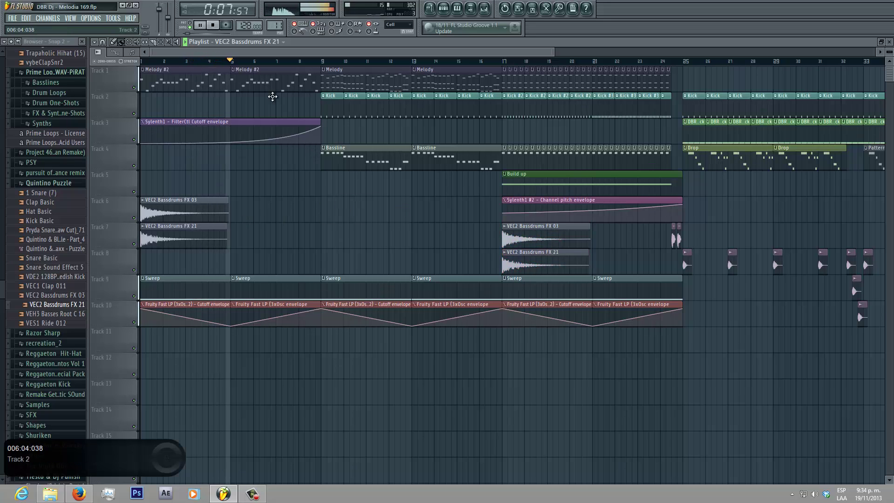
Step: Cut the Sylenth1 notes out of the Melody #2 pattern and stop playback
{"action": "left_click", "coordinate": [254, 78]}
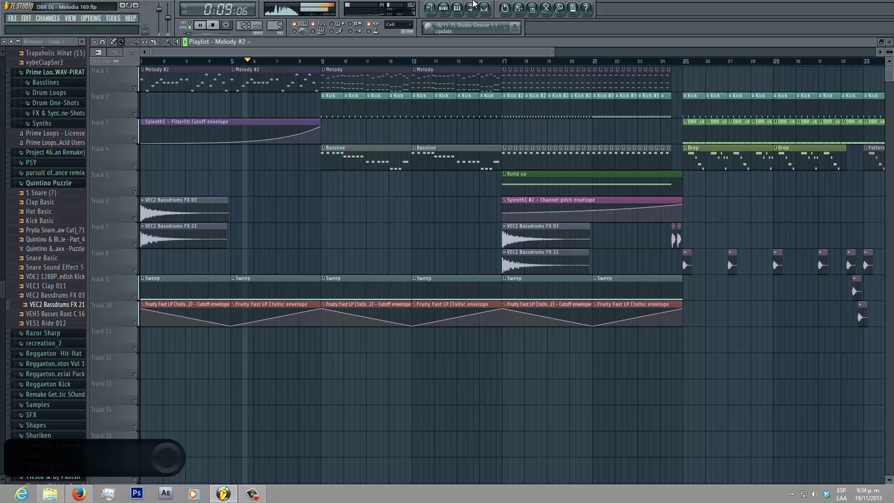
{"action": "left_click", "coordinate": [443, 8]}
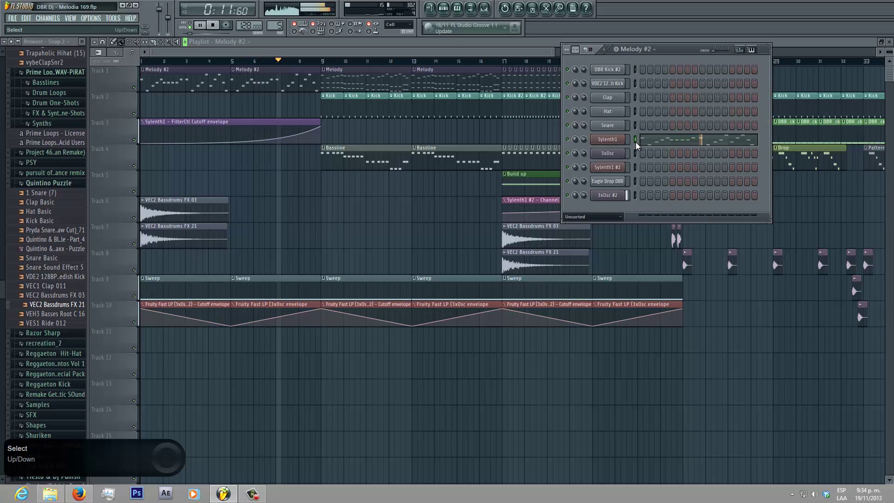
{"action": "key", "text": "ctrl+x"}
{"action": "key", "text": "space"}
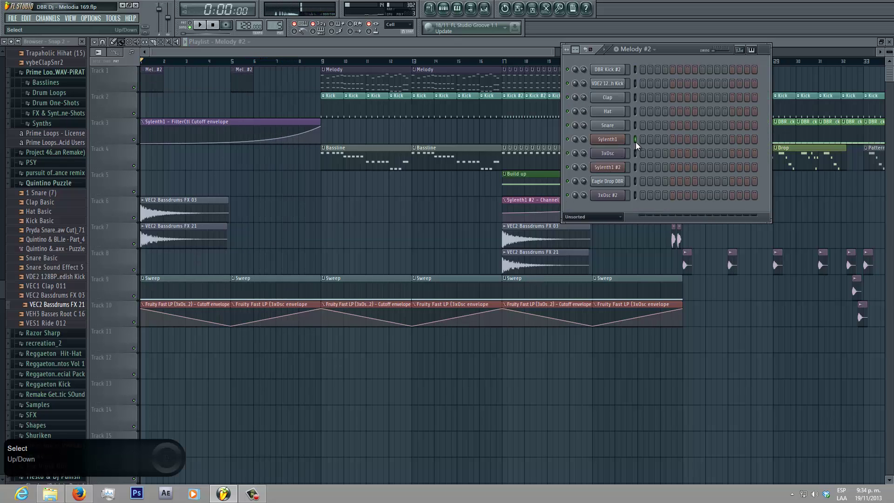
Step: Add a Nexus instrument channel to the project
{"action": "left_click", "coordinate": [48, 18]}
{"action": "mouse_move", "coordinate": [53, 28]}
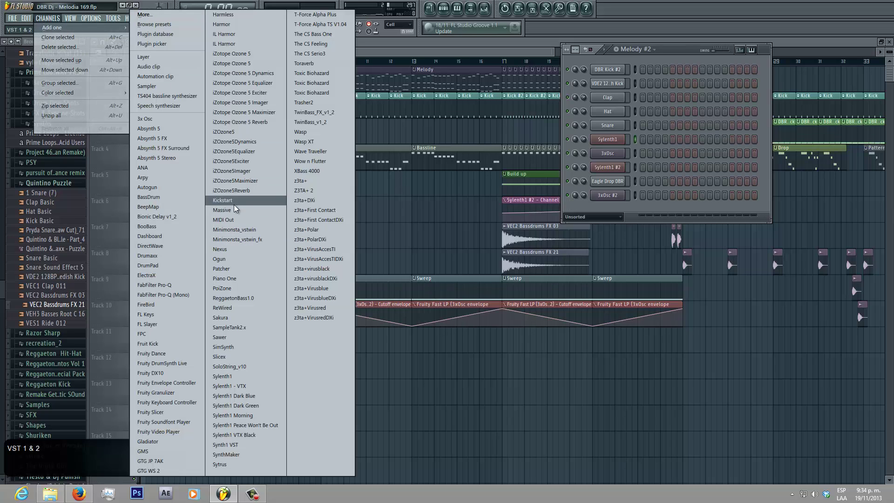
{"action": "left_click", "coordinate": [233, 249]}
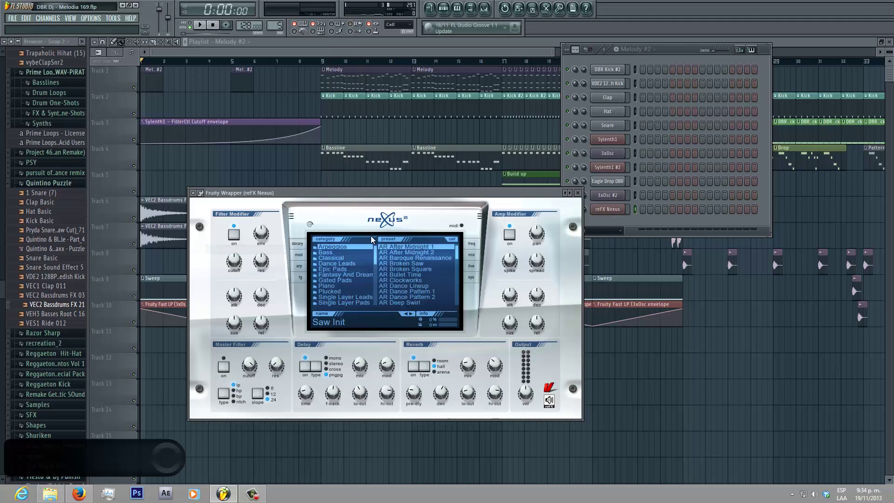
Step: Audition Nexus presets from the Single Layer Leads category, including LD Dance Saw 3, LD Detuned Lead 3 and LD Pluckin Synth 4
{"action": "left_click", "coordinate": [346, 297]}
{"action": "left_click", "coordinate": [423, 292]}
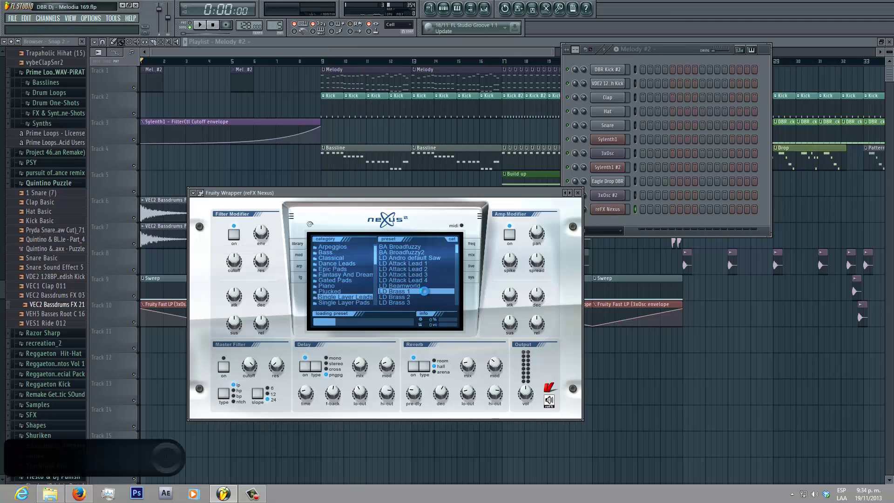
{"action": "key", "text": "x"}
{"action": "scroll", "coordinate": [424, 291], "scroll_direction": "down", "scroll_amount": 4}
{"action": "left_click", "coordinate": [424, 291]}
{"action": "key", "text": "r"}
{"action": "scroll", "coordinate": [423, 289], "scroll_direction": "down", "scroll_amount": 2}
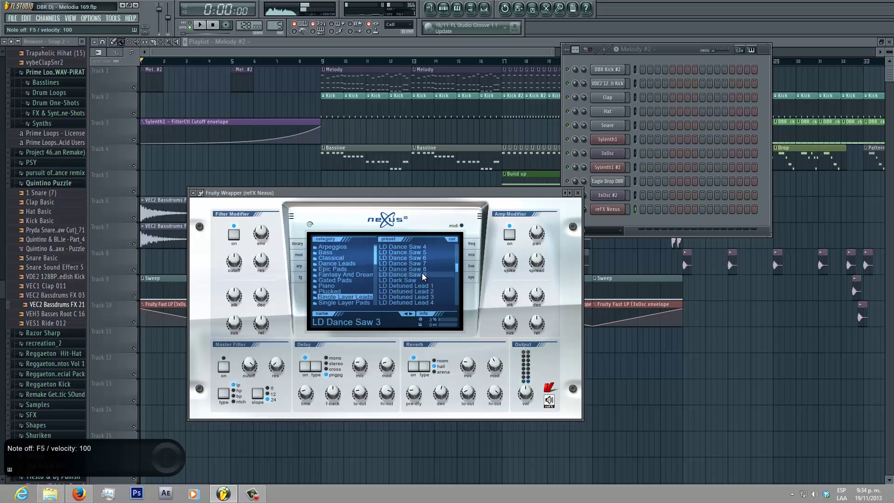
{"action": "left_click", "coordinate": [421, 273]}
{"action": "key", "text": "t"}
{"action": "scroll", "coordinate": [421, 273], "scroll_direction": "down", "scroll_amount": 1}
{"action": "key", "text": "y"}
{"action": "left_click", "coordinate": [420, 273]}
{"action": "key", "text": "t"}
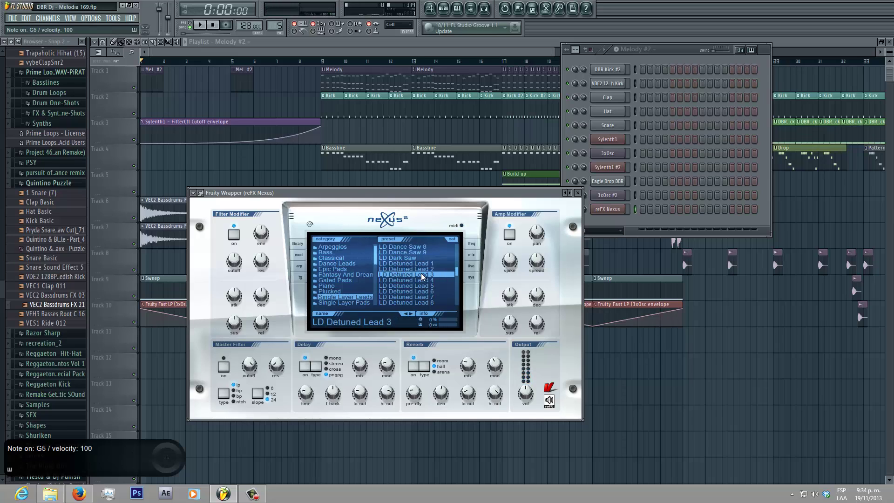
{"action": "scroll", "coordinate": [420, 272], "scroll_direction": "down", "scroll_amount": 7}
{"action": "left_click", "coordinate": [421, 272]}
{"action": "key", "text": "y"}
{"action": "scroll", "coordinate": [421, 272], "scroll_direction": "down", "scroll_amount": 7}
{"action": "left_click", "coordinate": [420, 272]}
{"action": "key", "text": "y"}
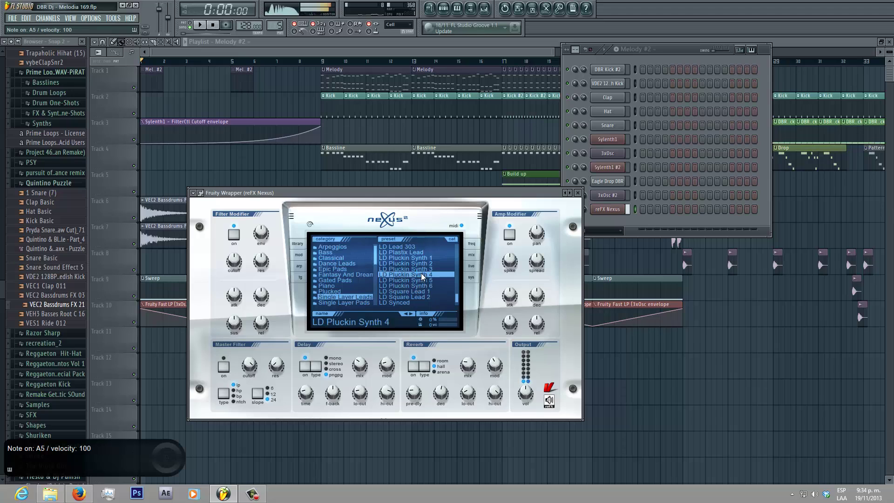
Step: Load the BR Massive Bigband preset from the Synthetic Brass category in Nexus and test it with a note
{"action": "scroll", "coordinate": [421, 272], "scroll_direction": "down", "scroll_amount": 1}
{"action": "scroll", "coordinate": [353, 295], "scroll_direction": "down", "scroll_amount": 3}
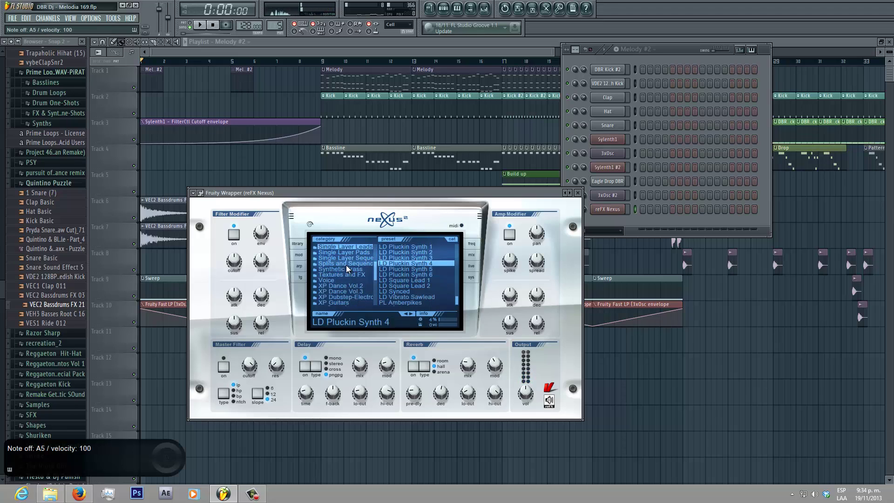
{"action": "left_click", "coordinate": [354, 267]}
{"action": "left_click", "coordinate": [413, 291]}
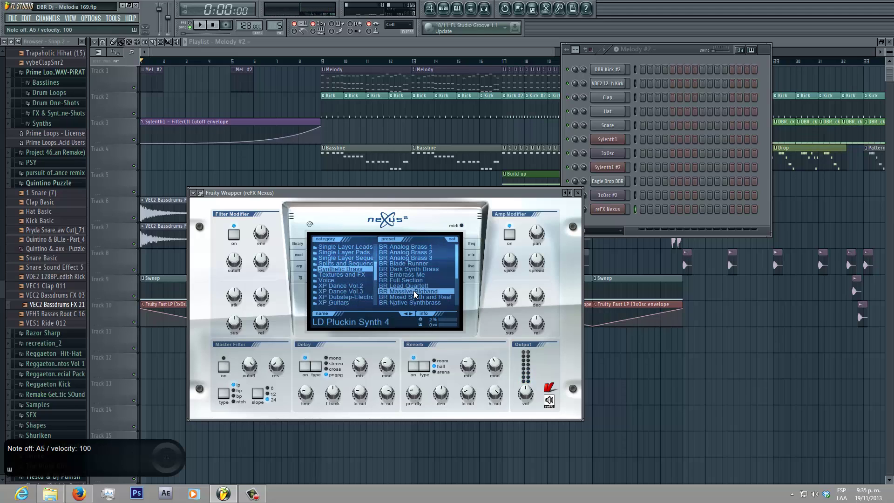
{"action": "key", "text": "y"}
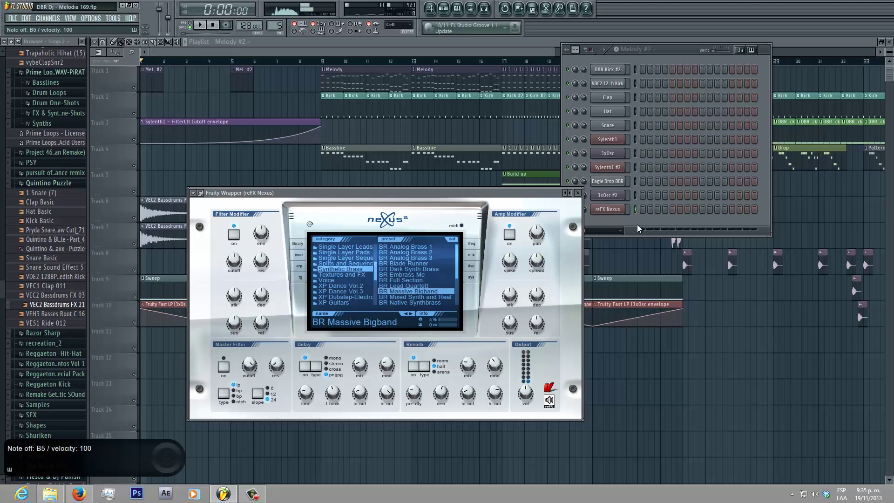
Step: Paste the cut melody notes into the reFX Nexus channel of the Melody #2 pattern and play the pattern
{"action": "key", "text": "v"}
{"action": "left_click", "coordinate": [635, 212]}
{"action": "key", "text": "ctrl+v"}
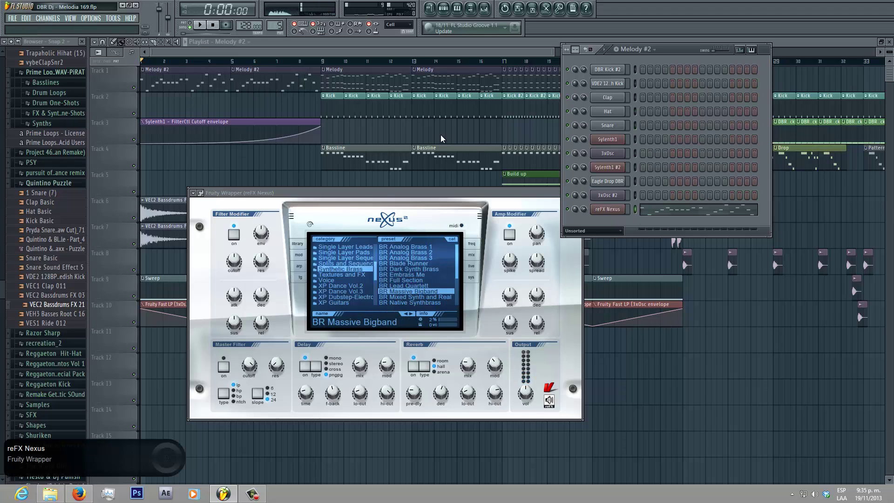
{"action": "left_click", "coordinate": [198, 26]}
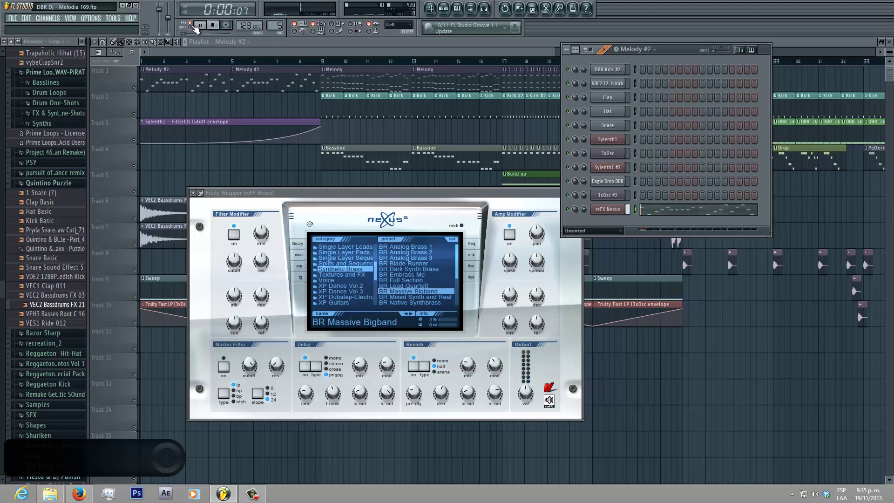
Step: Try further Synthetic Brass presets such as BR Full Section and BR Analog Brass 3, and settle on BR Soft Brass 1
{"action": "left_click", "coordinate": [418, 280]}
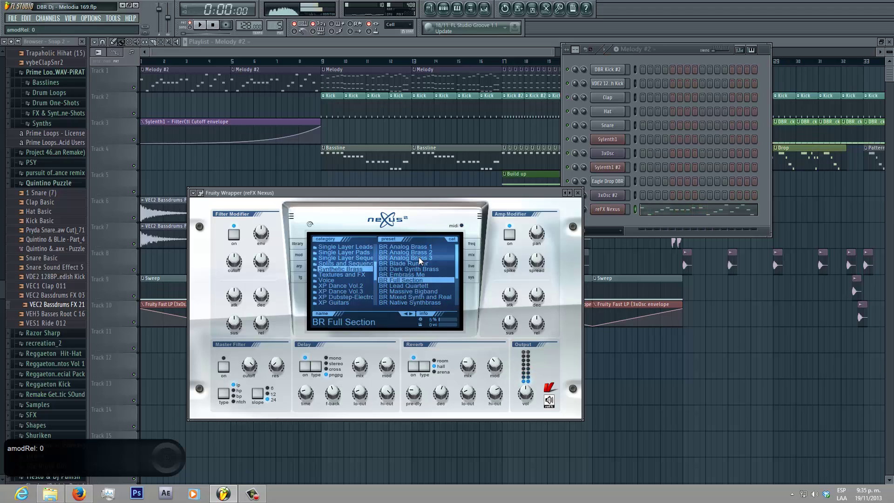
{"action": "left_click", "coordinate": [418, 257]}
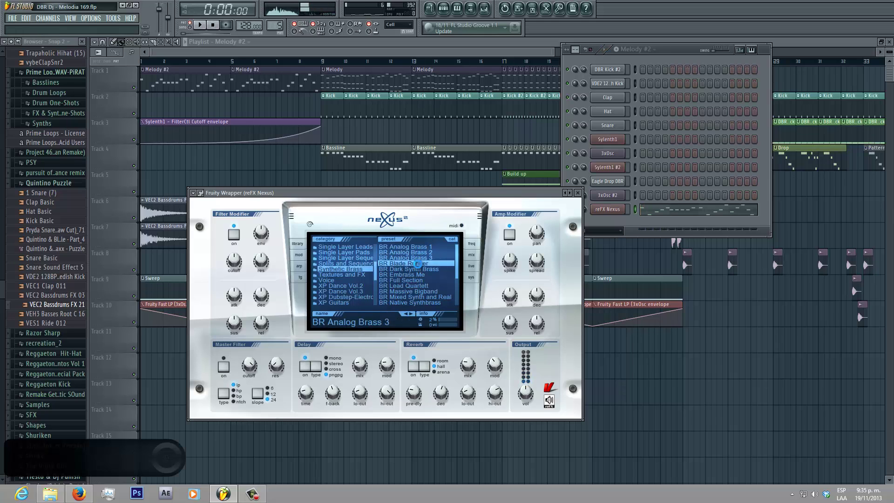
{"action": "left_click", "coordinate": [417, 263]}
{"action": "key", "text": "space"}
{"action": "left_click", "coordinate": [415, 297]}
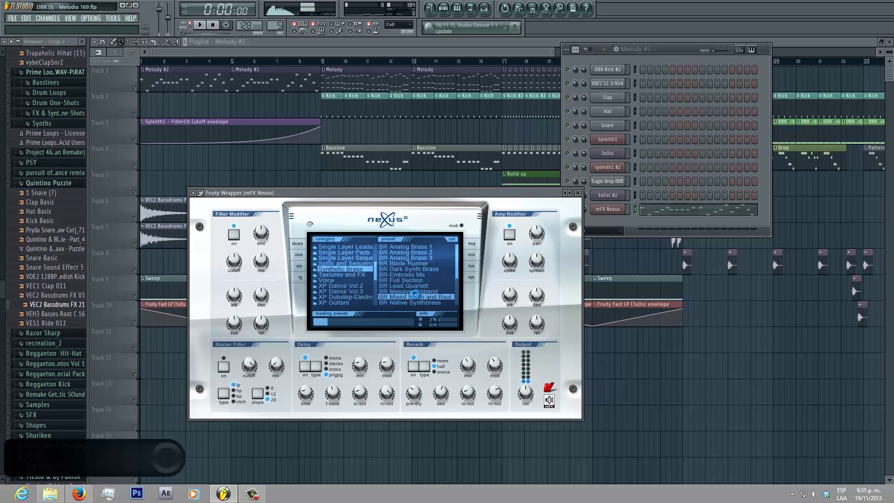
{"action": "scroll", "coordinate": [415, 294], "scroll_direction": "down", "scroll_amount": 5}
{"action": "left_click", "coordinate": [414, 291]}
{"action": "key", "text": "space"}
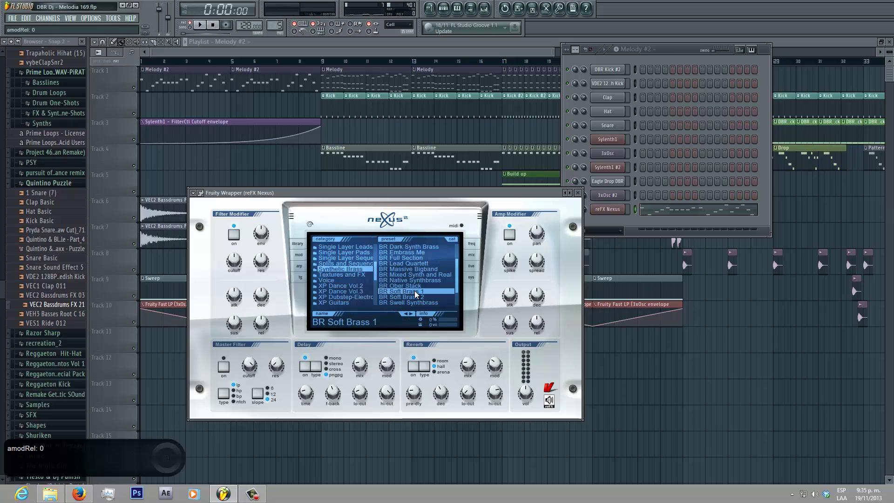
Step: Switch playback to song mode, clear the windows off the playlist, and play the arrangement from the start
{"action": "left_click", "coordinate": [189, 27]}
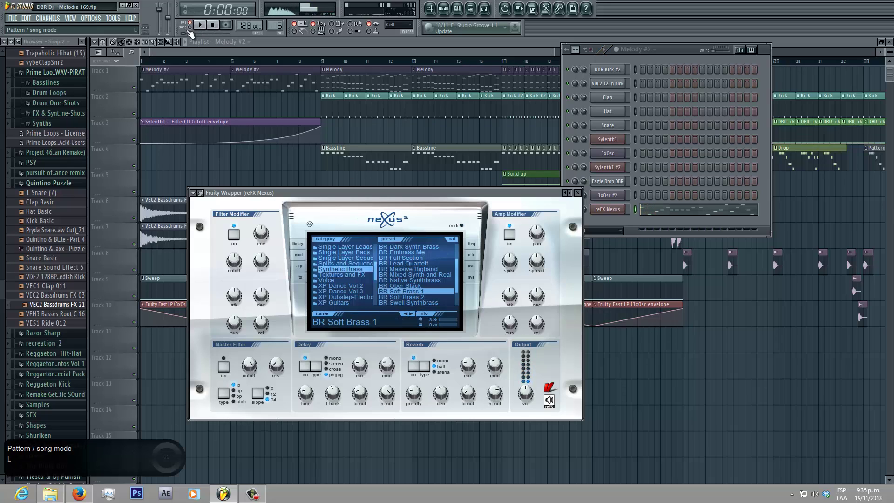
{"action": "left_click", "coordinate": [269, 177]}
{"action": "right_click", "coordinate": [285, 179]}
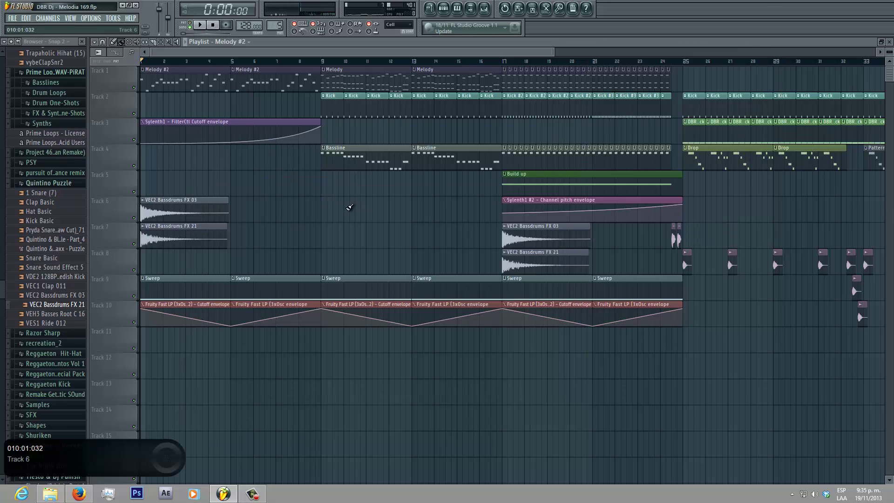
{"action": "key", "text": "space"}
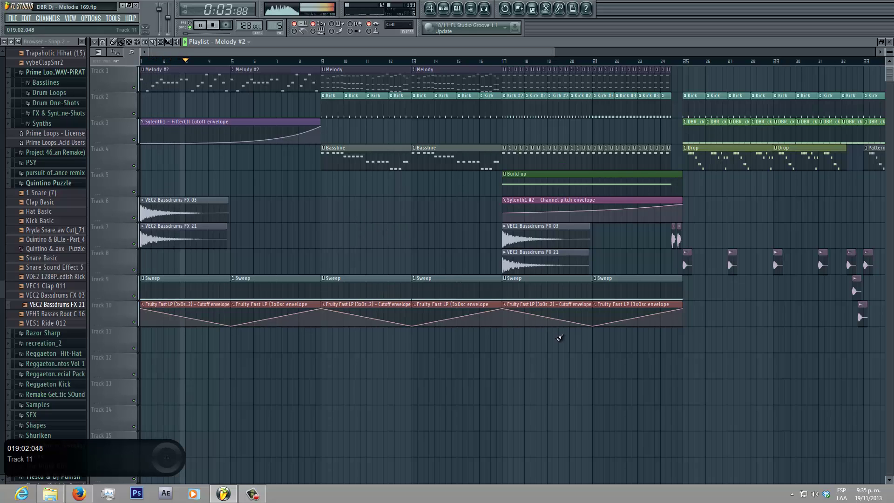
Step: Insert Gross Beat in effect slot 6 of the 3xOsc #2 mixer track
{"action": "left_click", "coordinate": [484, 9]}
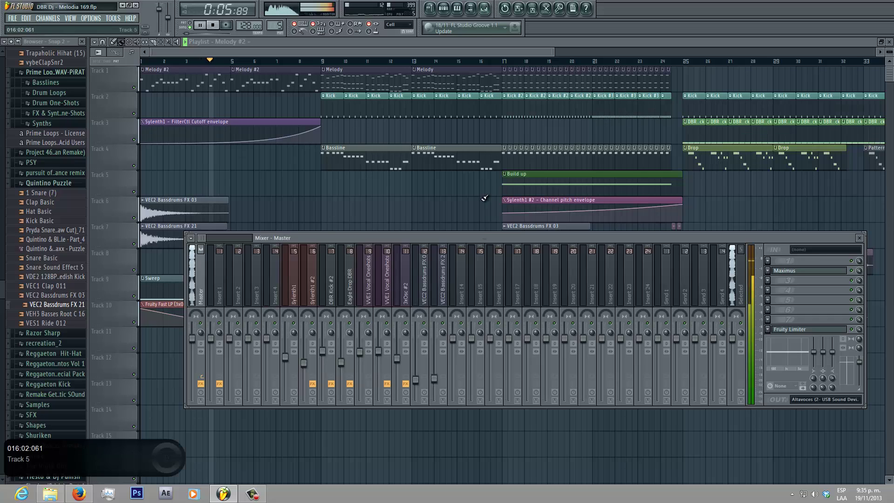
{"action": "left_click", "coordinate": [445, 285]}
{"action": "left_click", "coordinate": [404, 289]}
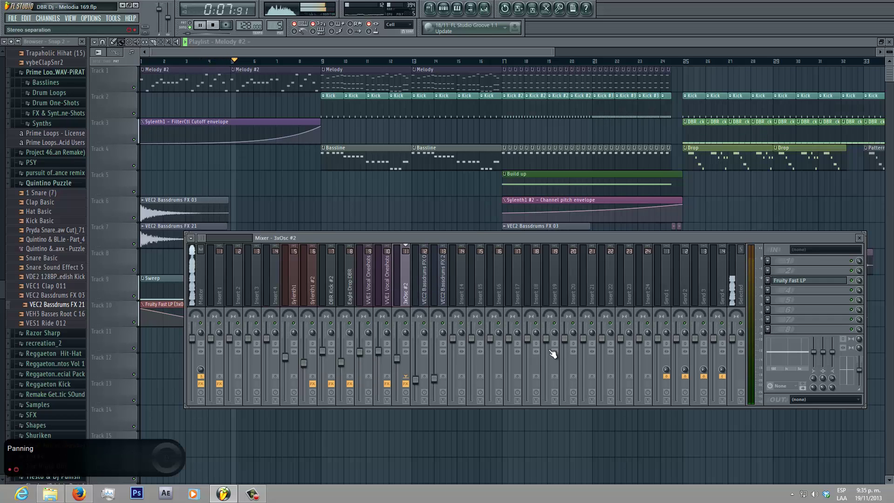
{"action": "left_click", "coordinate": [769, 309]}
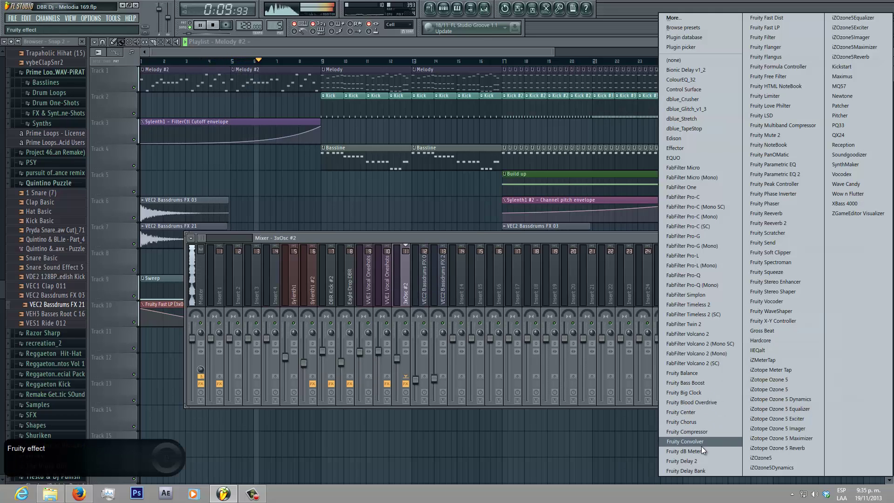
{"action": "left_click", "coordinate": [764, 330]}
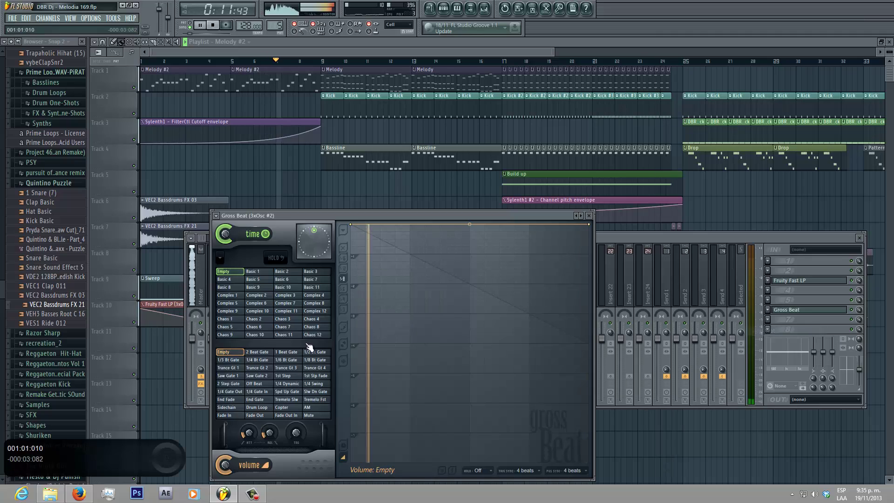
Step: Apply Gross Beat's Sidechain volume preset and reset its curve tension points so every ramp is straight
{"action": "left_click", "coordinate": [237, 407]}
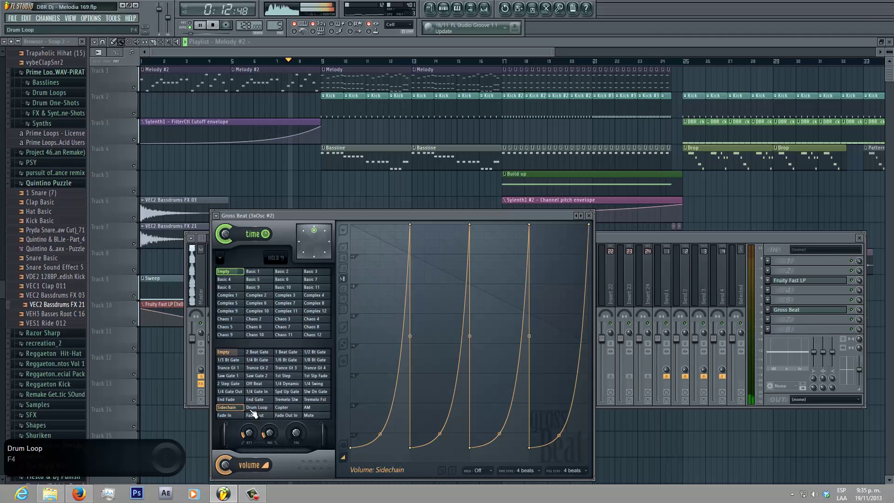
{"action": "right_click", "coordinate": [438, 434]}
{"action": "right_click", "coordinate": [499, 434]}
{"action": "right_click", "coordinate": [558, 436]}
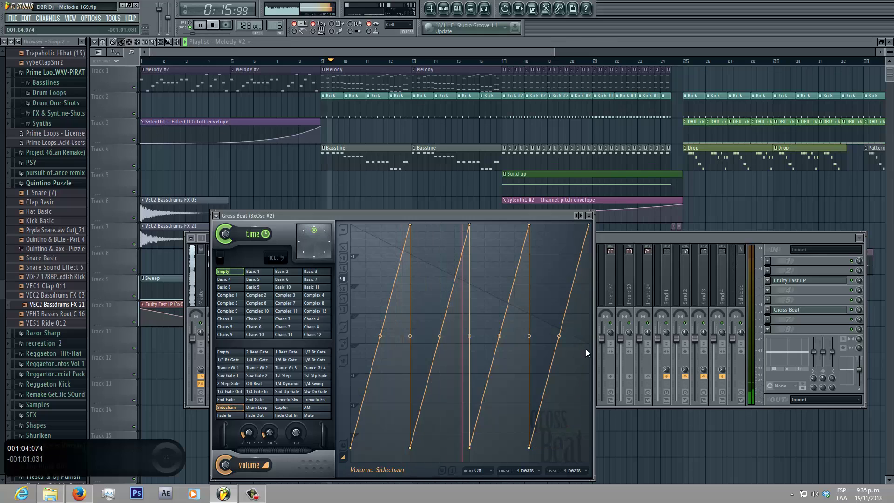
{"action": "left_click", "coordinate": [622, 238]}
Step: Delete the lowest-octave Sylenth1 notes, D#3 down to F#2, from the Melody pattern and return to the playlist
{"action": "left_click", "coordinate": [367, 81]}
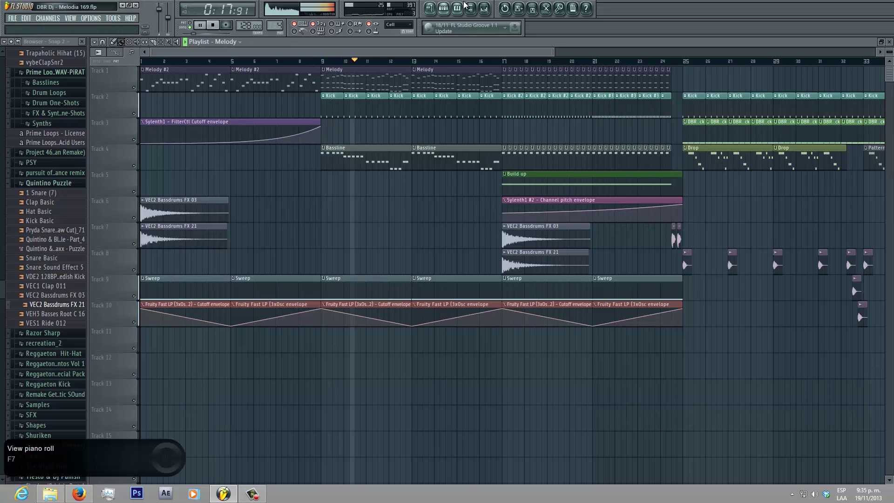
{"action": "left_click", "coordinate": [484, 9]}
{"action": "double_click", "coordinate": [365, 87]}
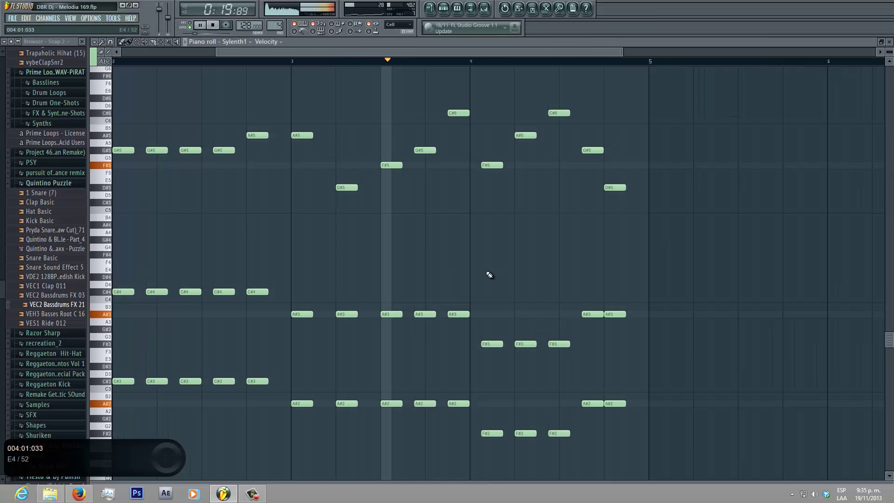
{"action": "scroll", "coordinate": [642, 365], "scroll_direction": "down", "scroll_amount": 3}
{"action": "left_click_drag", "start_coordinate": [638, 375], "coordinate": [2, 331]}
{"action": "left_click_drag", "start_coordinate": [441, 323], "coordinate": [89, 302]}
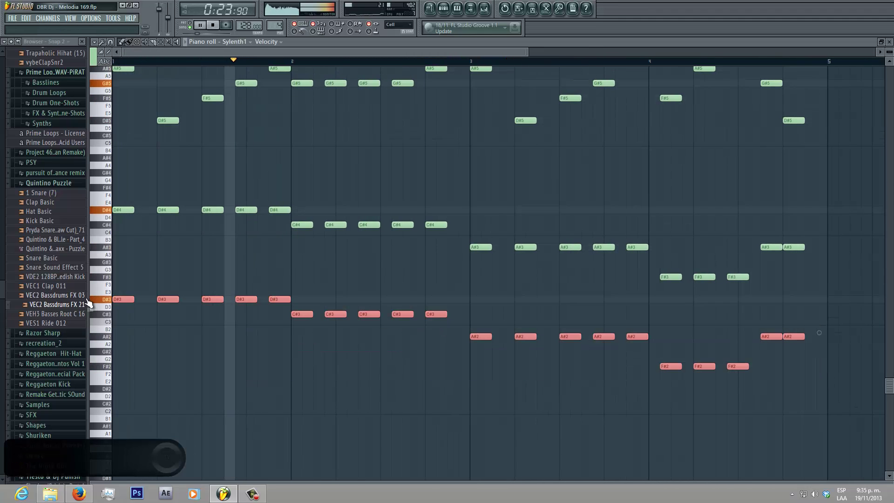
{"action": "left_click", "coordinate": [429, 9]}
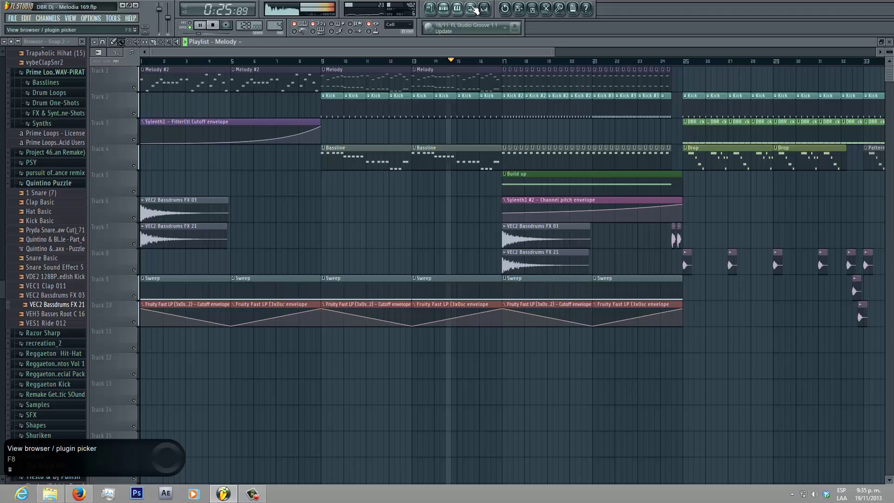
Step: Stop playback and add Fruity Compressor in slot 5 of the Sylenth1 mixer track with ratio 3.7:1, gain 5.6 dB and attack 26.6 ms
{"action": "left_click", "coordinate": [484, 8]}
{"action": "left_click", "coordinate": [293, 298]}
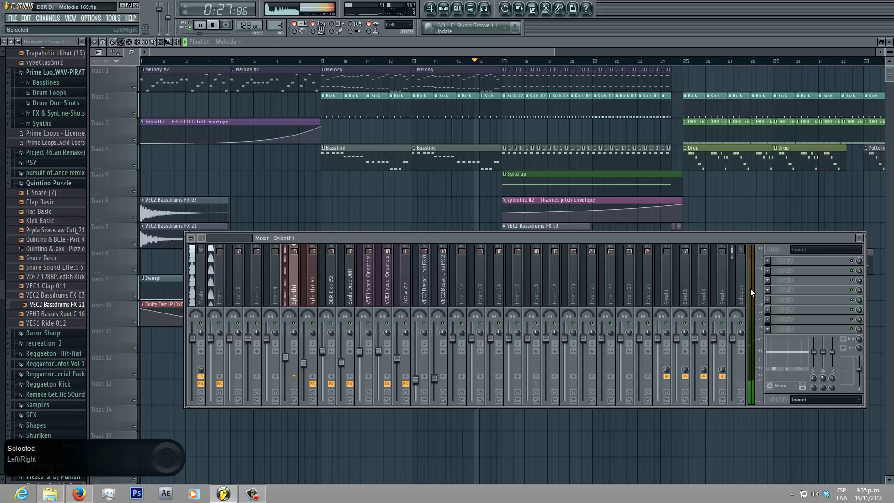
{"action": "key", "text": "space"}
{"action": "left_click", "coordinate": [791, 300]}
{"action": "left_click", "coordinate": [708, 433]}
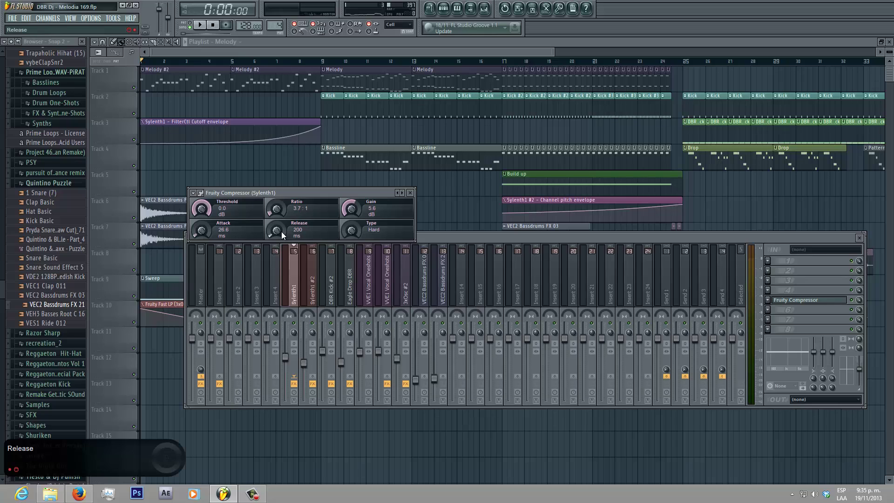
{"action": "left_click", "coordinate": [426, 54]}
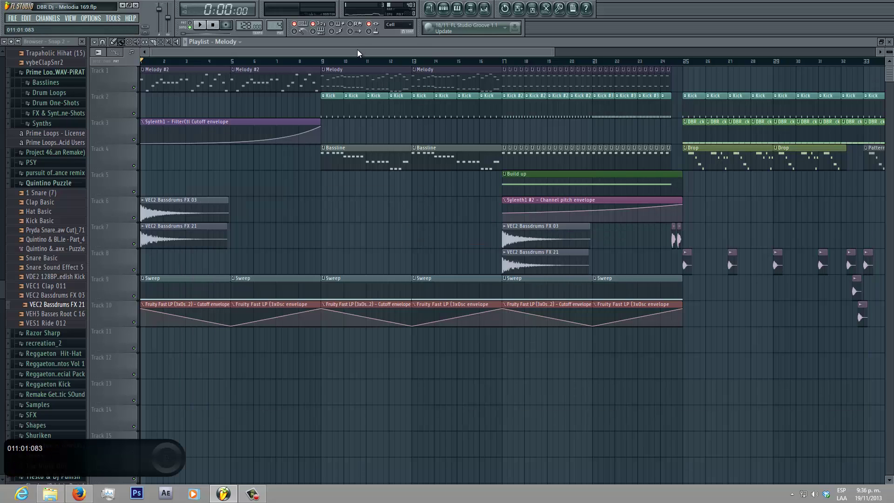
Step: Play the song from the start of the build-up at bar 17
{"action": "left_click_drag", "start_coordinate": [359, 52], "coordinate": [445, 54]}
{"action": "left_click", "coordinate": [349, 60]}
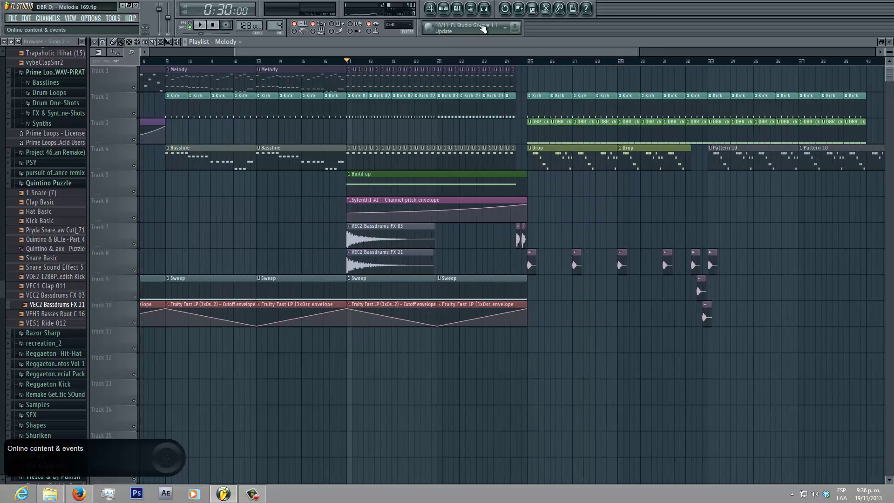
{"action": "key", "text": "space"}
Step: Insert Fruity Compressor in effect slot 7 of the 3xOsc #2 mixer track
{"action": "key", "text": "F9"}
{"action": "left_click", "coordinate": [405, 293]}
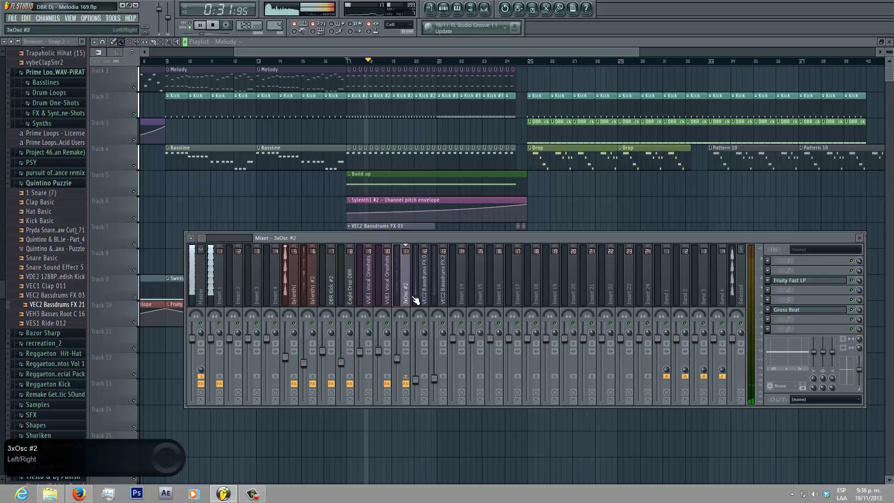
{"action": "left_click", "coordinate": [767, 318]}
{"action": "left_click", "coordinate": [709, 431]}
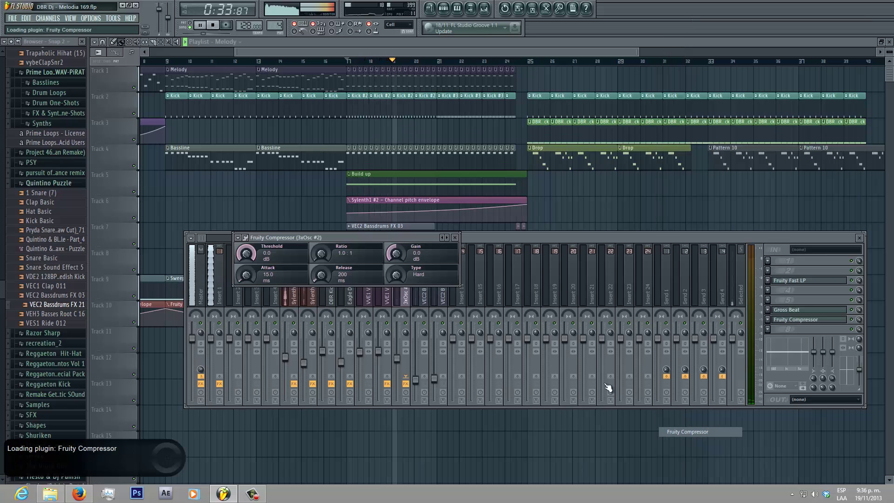
Step: Set the 3xOsc #2 compressor to gain 4.5 dB, ratio 4.0:1, attack 27.5 ms and release 356 ms
{"action": "mouse_move", "coordinate": [398, 255]}
{"action": "left_mouse_down"}
{"action": "mouse_move", "coordinate": [398, 241]}
{"action": "mouse_move", "coordinate": [398, 261]}
{"action": "left_mouse_up"}
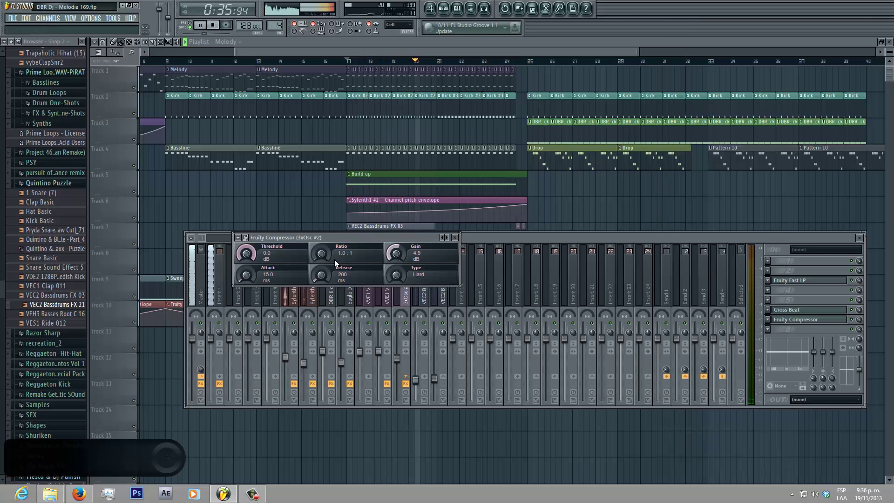
{"action": "left_click_drag", "start_coordinate": [322, 255], "coordinate": [323, 242]}
{"action": "left_click_drag", "start_coordinate": [242, 275], "coordinate": [242, 272]}
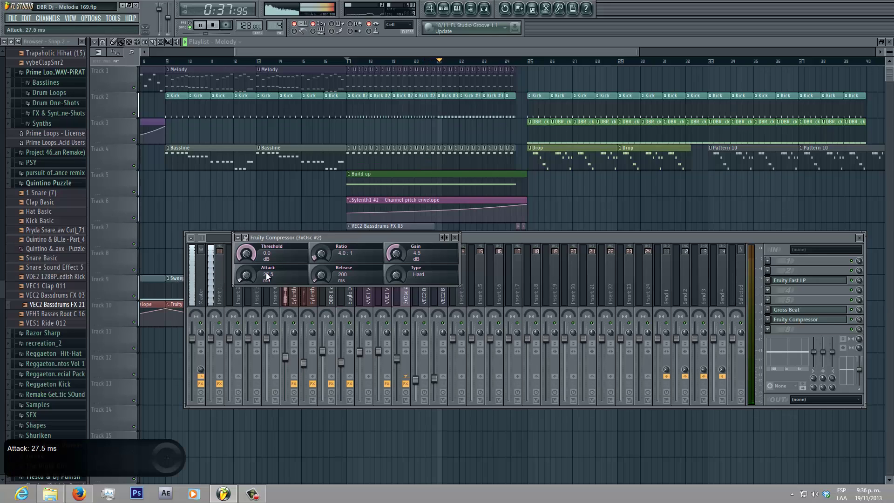
{"action": "left_click_drag", "start_coordinate": [331, 272], "coordinate": [330, 267]}
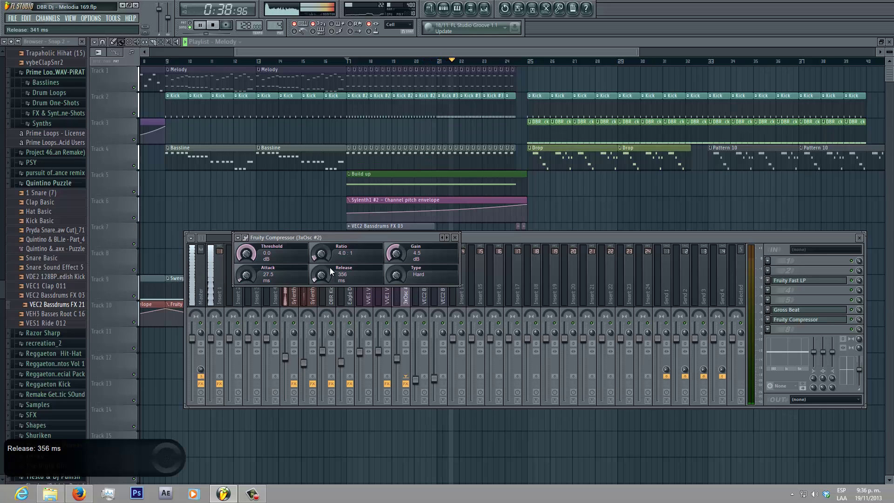
Step: Close the compressor and mixer, listen through the transition into the drop in the playlist, and stop playback
{"action": "left_click", "coordinate": [536, 239]}
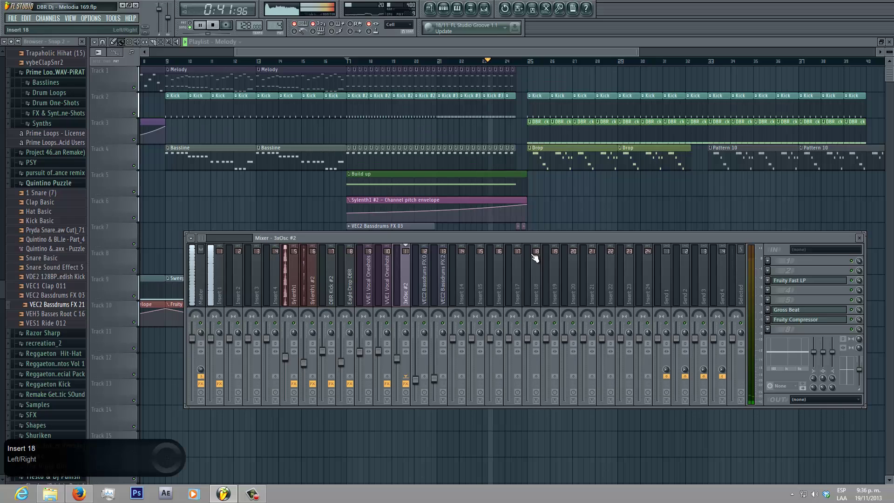
{"action": "left_click", "coordinate": [543, 50]}
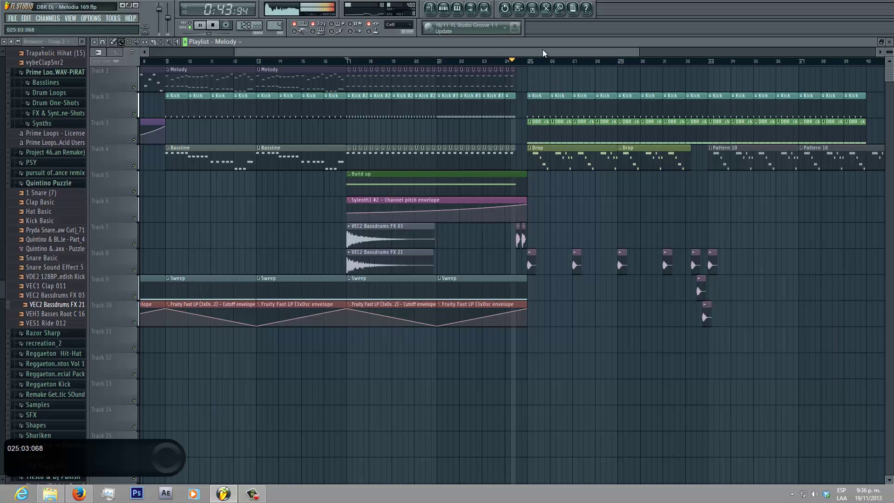
{"action": "left_click_drag", "start_coordinate": [542, 49], "coordinate": [689, 52]}
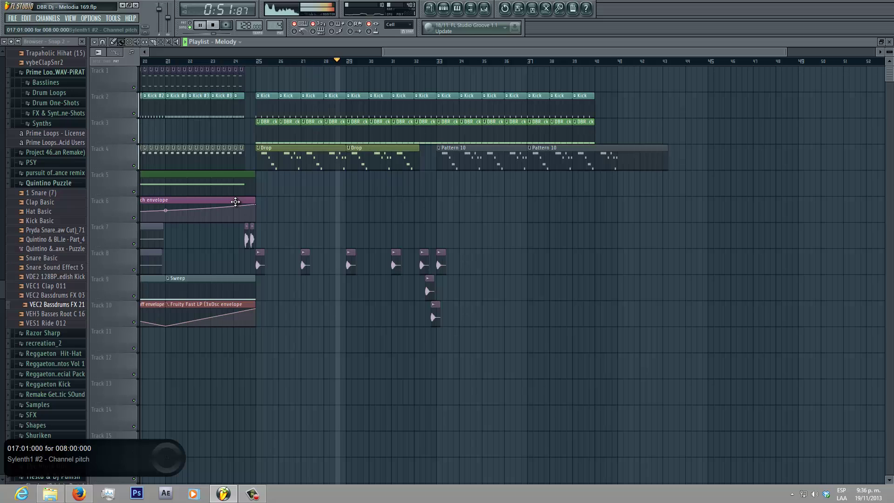
{"action": "scroll", "coordinate": [224, 191], "scroll_direction": "left", "scroll_amount": 2}
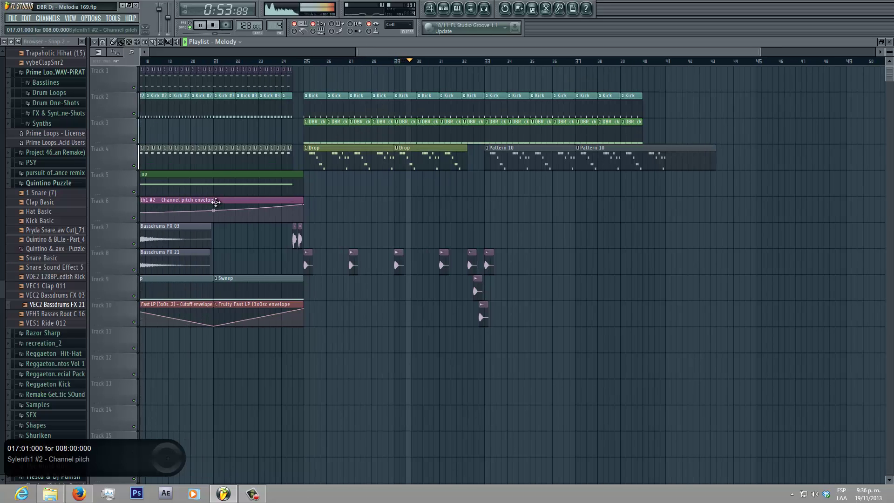
{"action": "key", "text": "space"}
{"action": "left_click_drag", "start_coordinate": [356, 50], "coordinate": [321, 50]}
{"action": "left_click", "coordinate": [246, 201]}
{"action": "left_click", "coordinate": [363, 217]}
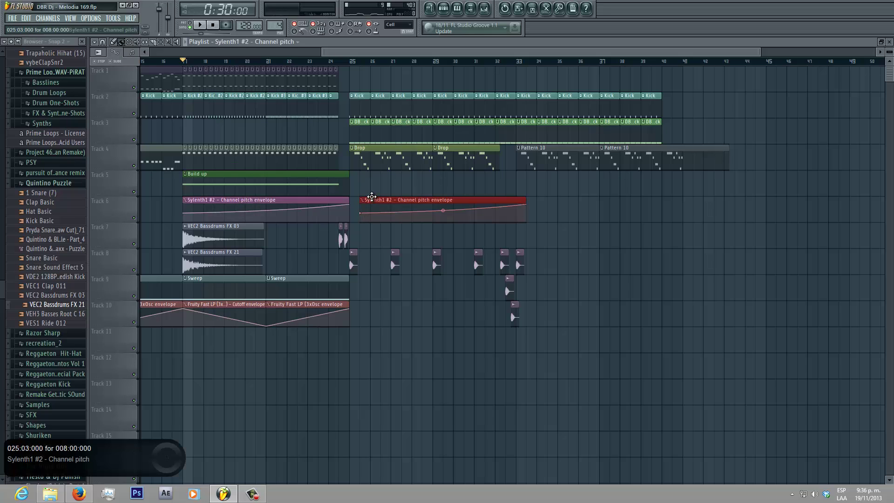
{"action": "right_click", "coordinate": [373, 199]}
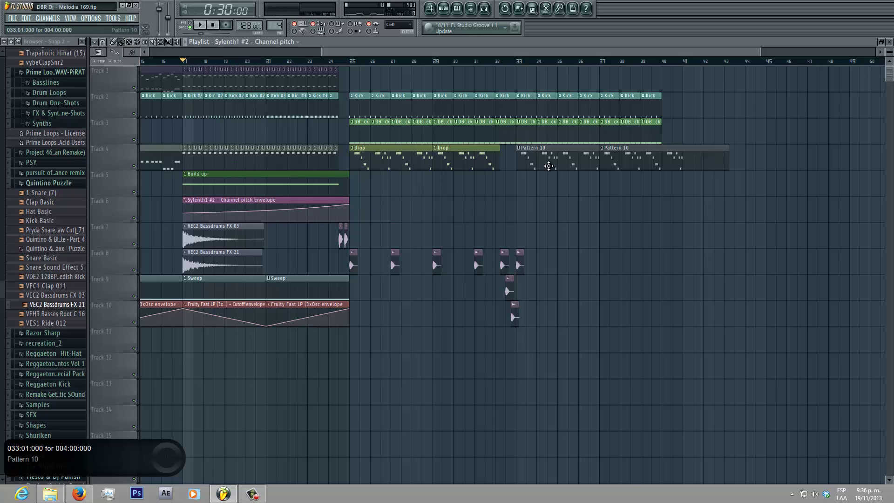
Step: Cut the notes out of Pattern 10 and audition the Sylenth1 #2 and reFX Nexus channels
{"action": "left_click", "coordinate": [443, 8]}
{"action": "key", "text": "ctrl+x"}
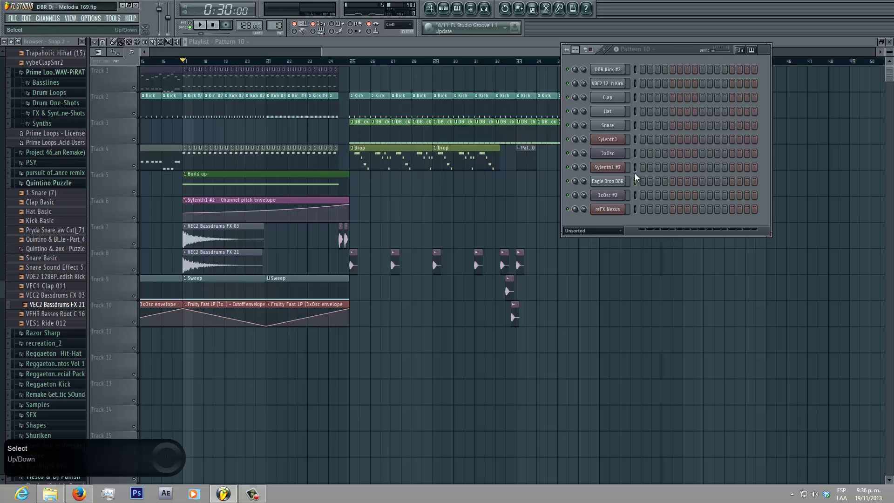
{"action": "left_click", "coordinate": [635, 172]}
{"action": "key", "text": "x"}
{"action": "left_click", "coordinate": [635, 207]}
{"action": "key", "text": "x"}
Step: Open the Sylenth1 synth and audition its sound against the Sylenth1 #2 channel
{"action": "left_click", "coordinate": [635, 168]}
{"action": "left_click", "coordinate": [618, 139]}
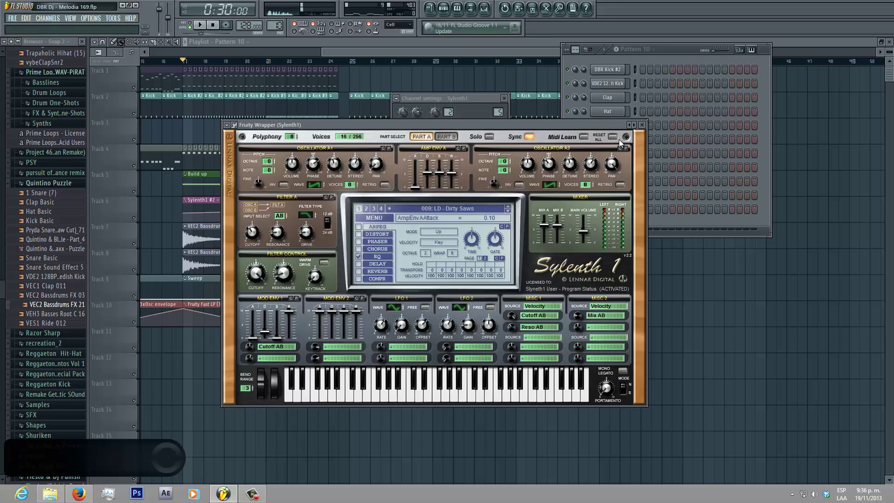
{"action": "left_click", "coordinate": [685, 52]}
{"action": "key", "text": "x"}
{"action": "left_click", "coordinate": [635, 167]}
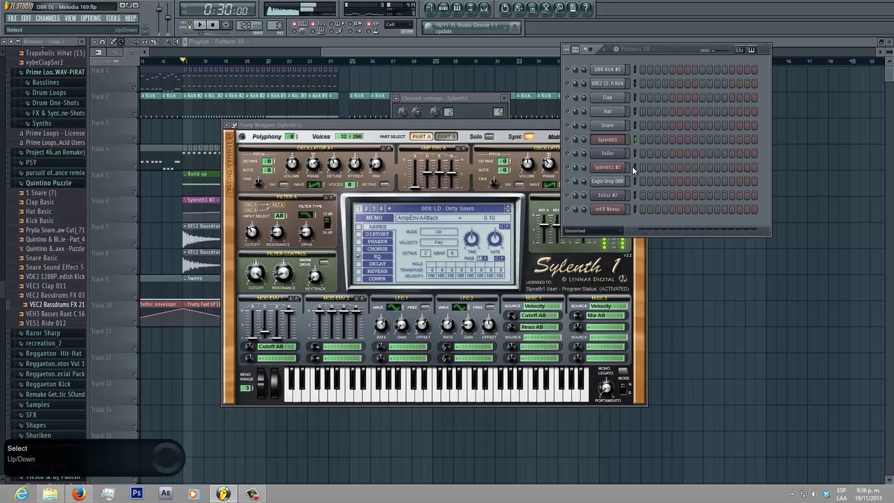
{"action": "key", "text": "x"}
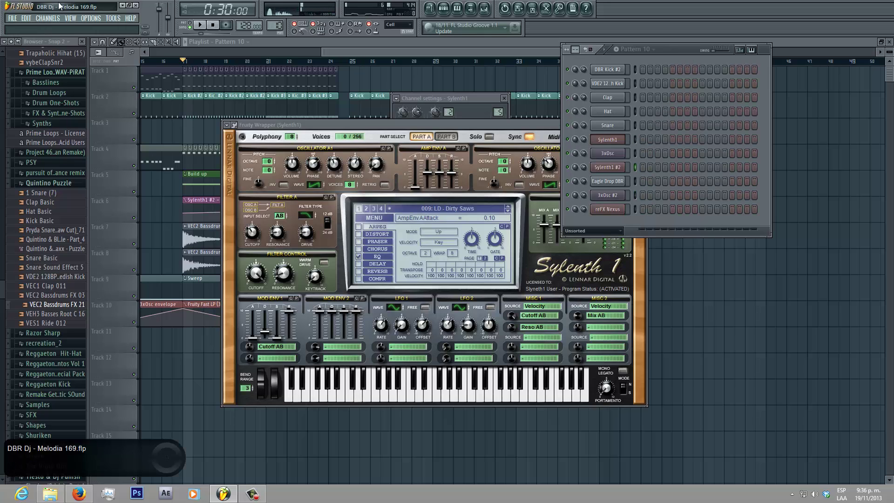
Step: Add a second reFX Nexus instrument channel to the project
{"action": "left_click", "coordinate": [47, 19]}
{"action": "mouse_move", "coordinate": [56, 28]}
{"action": "left_click", "coordinate": [220, 249]}
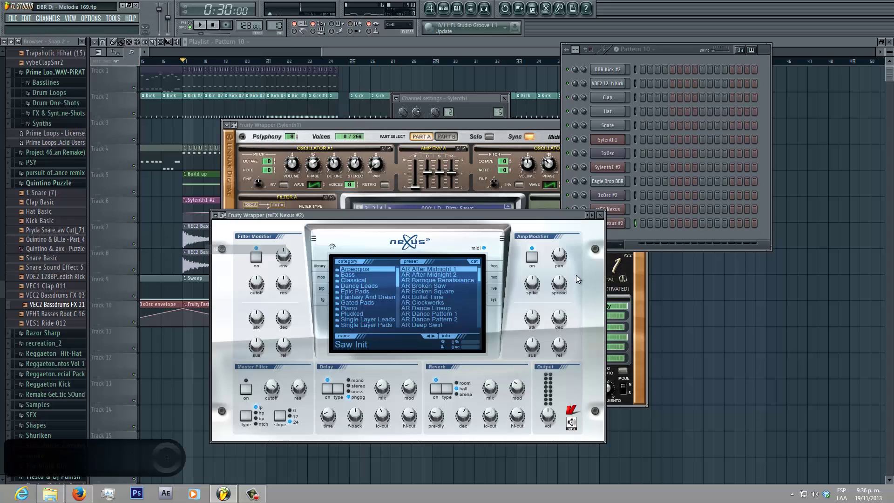
Step: Load the LD Angel One preset from the XP Dance Vol.2 category and toggle the synth's built-in reverb
{"action": "scroll", "coordinate": [359, 327], "scroll_direction": "down", "scroll_amount": 3}
{"action": "scroll", "coordinate": [366, 319], "scroll_direction": "down", "scroll_amount": 2}
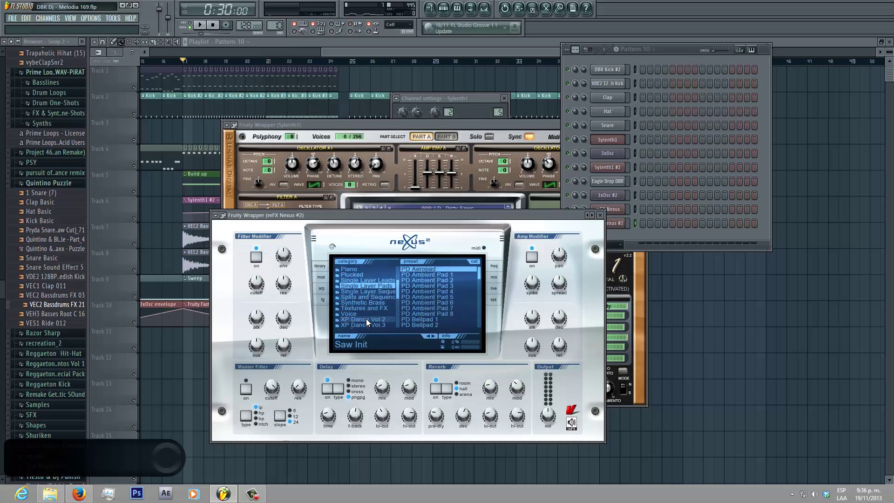
{"action": "left_click", "coordinate": [366, 318]}
{"action": "scroll", "coordinate": [440, 303], "scroll_direction": "down", "scroll_amount": 10}
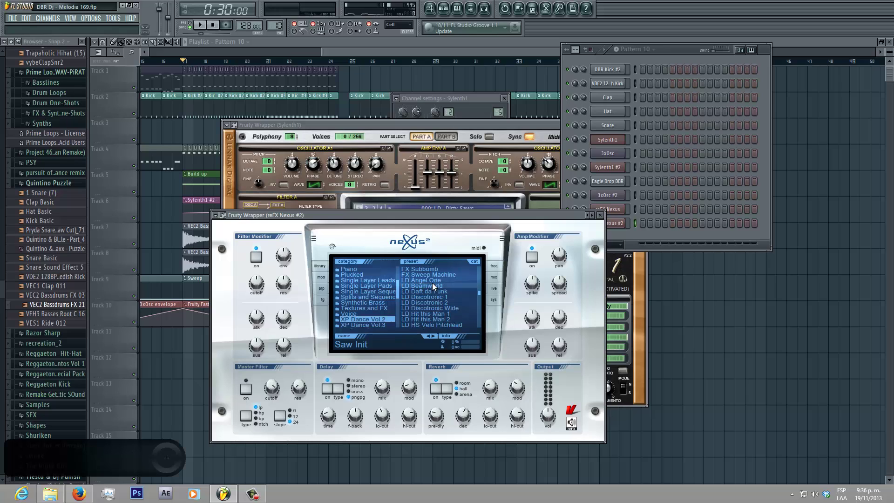
{"action": "left_click", "coordinate": [432, 280]}
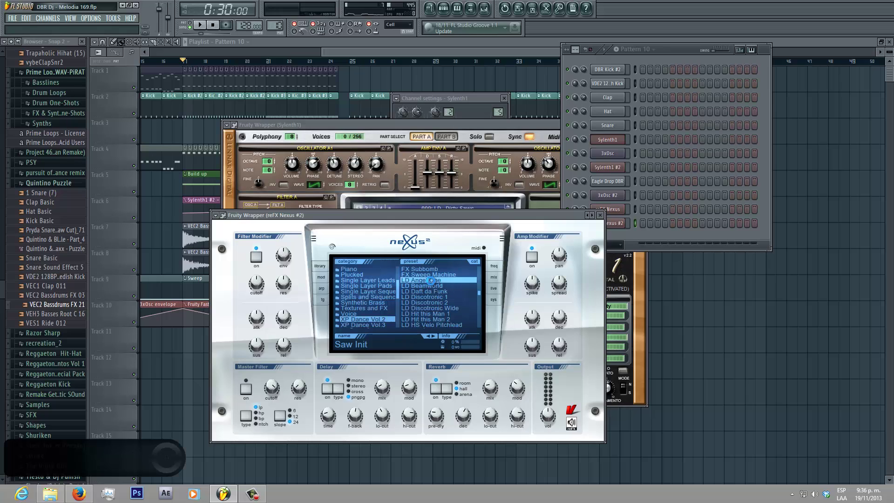
{"action": "left_click", "coordinate": [436, 388]}
Step: Paste the cut notes into the reFX Nexus #2 channel and switch playback to pattern mode
{"action": "left_click", "coordinate": [636, 224]}
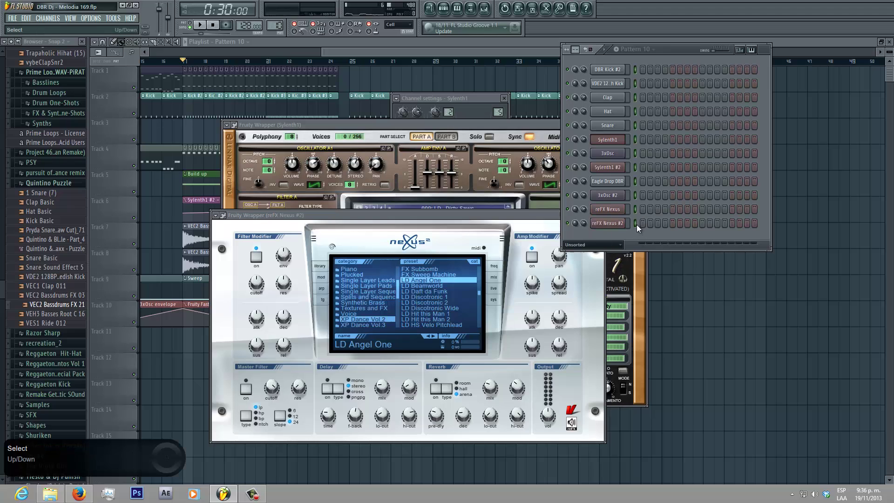
{"action": "left_click", "coordinate": [189, 25]}
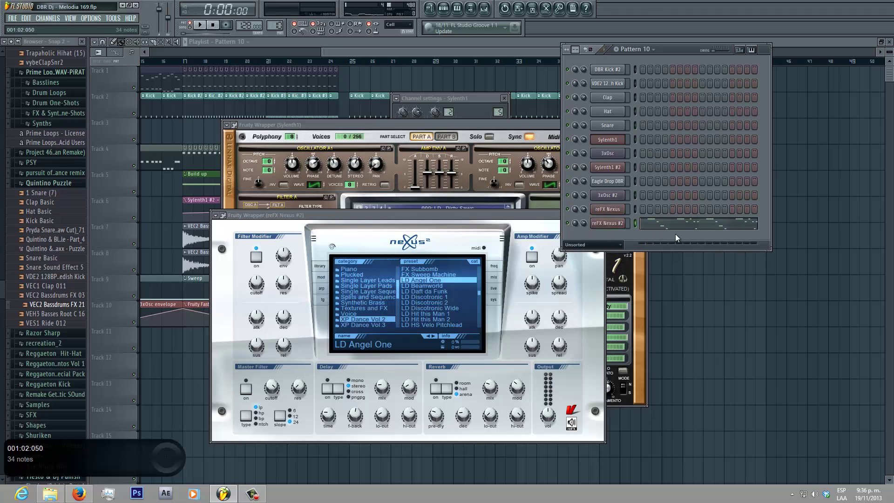
Step: Place a short C#4 note at the start of bar 1 in the reFX Nexus #2 piano roll, matching the melody's note length
{"action": "left_click", "coordinate": [662, 226]}
{"action": "left_click", "coordinate": [122, 319]}
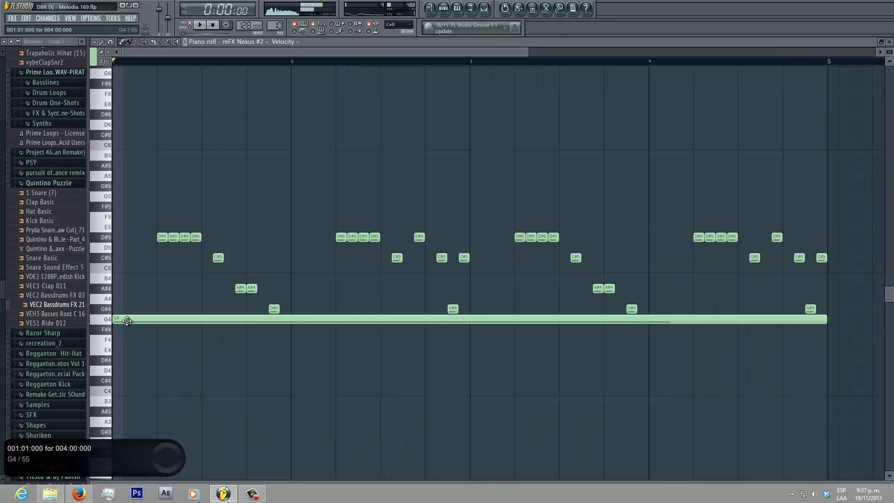
{"action": "right_click", "coordinate": [127, 320]}
{"action": "left_click", "coordinate": [271, 311]}
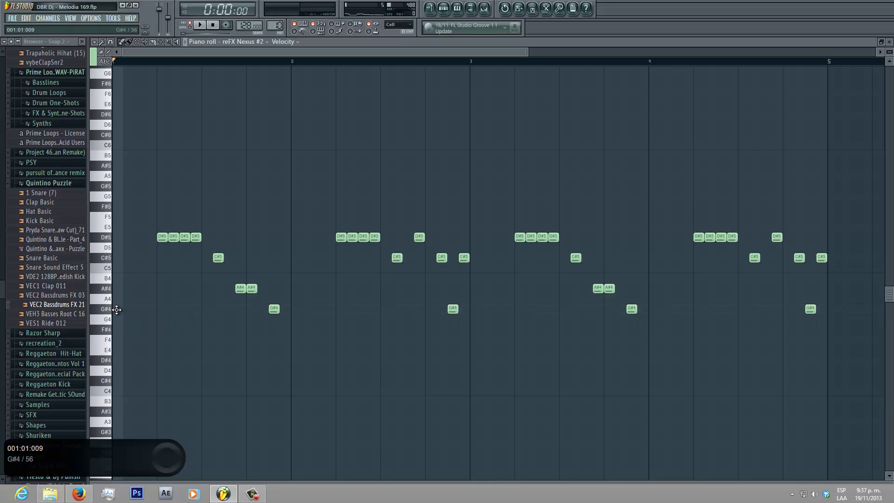
{"action": "left_click", "coordinate": [116, 310]}
{"action": "left_click", "coordinate": [118, 309]}
{"action": "right_click", "coordinate": [118, 310]}
{"action": "left_click", "coordinate": [113, 385]}
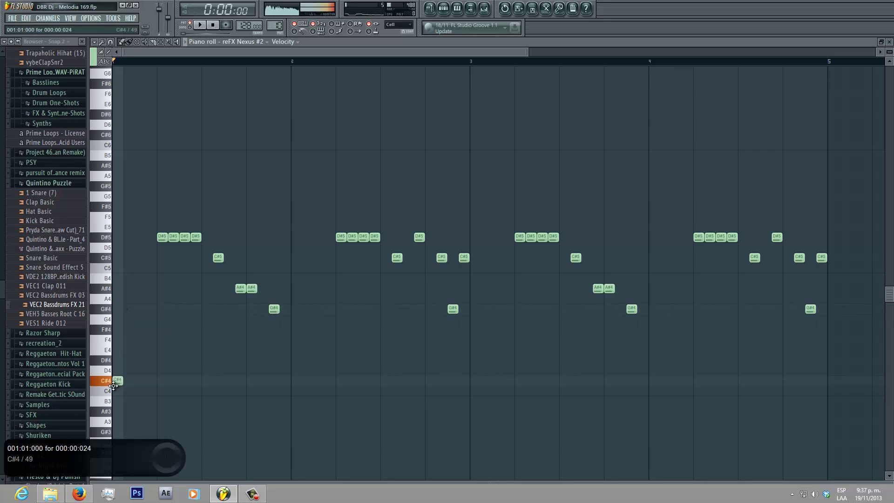
Step: Preview the melody and add a matching short C#4 note at the start of bar 3
{"action": "key", "text": "space"}
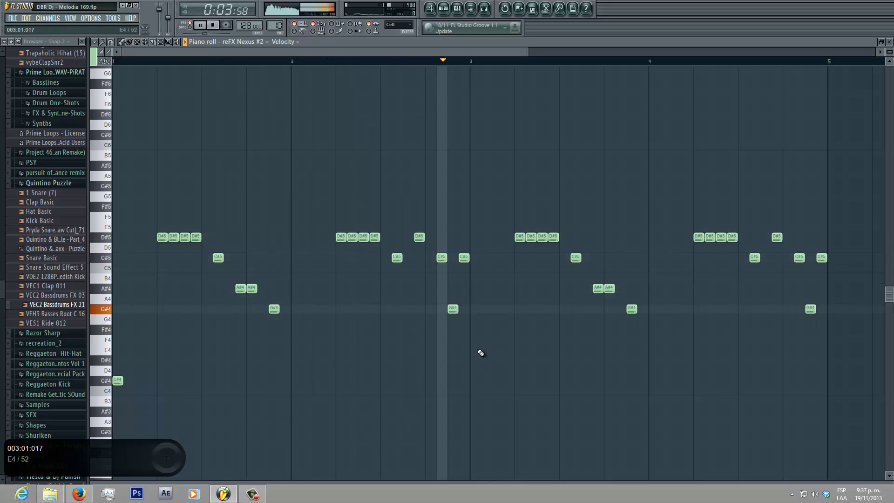
{"action": "key", "text": "space"}
{"action": "left_click", "coordinate": [474, 384]}
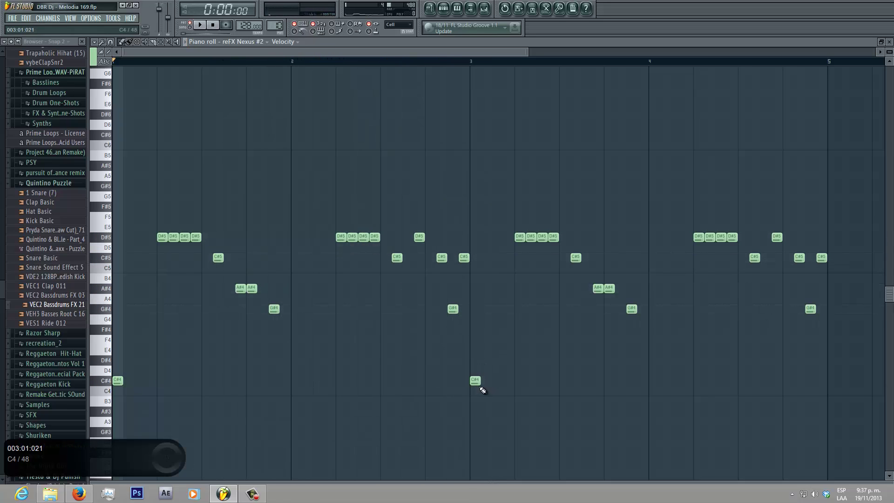
{"action": "key", "text": "space"}
Step: Replace the second Pattern 10 clip in the playlist with a four-bar clip starting at bar 37 on Track 4
{"action": "key", "text": "F5"}
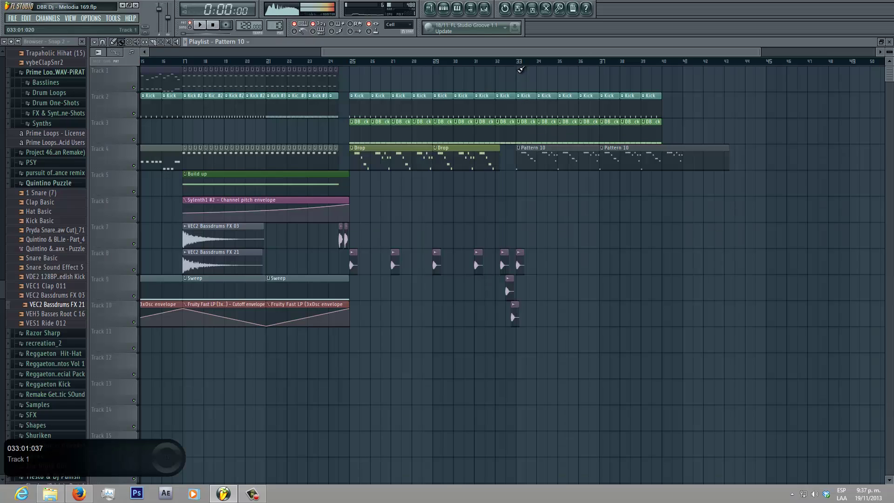
{"action": "key", "text": "space"}
{"action": "right_click", "coordinate": [639, 151]}
{"action": "left_click", "coordinate": [606, 154]}
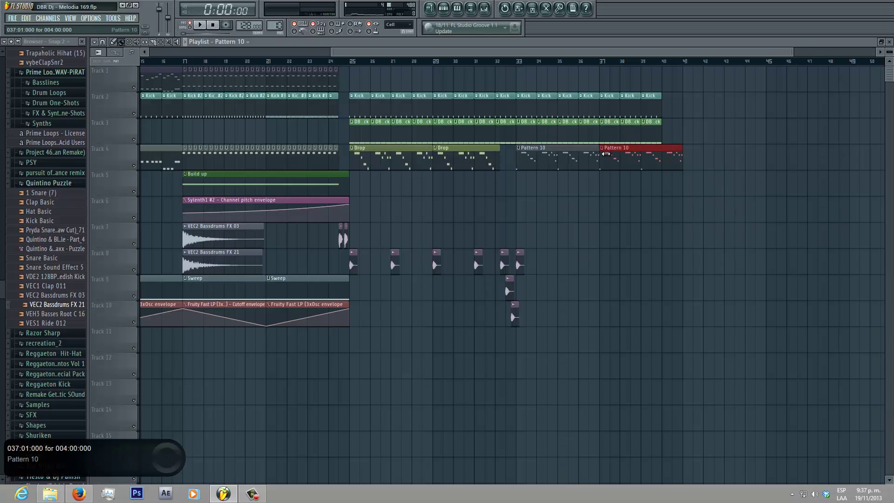
Step: Rename Pattern 10 to Lead and assign the pattern a different colour
{"action": "right_click", "coordinate": [521, 149]}
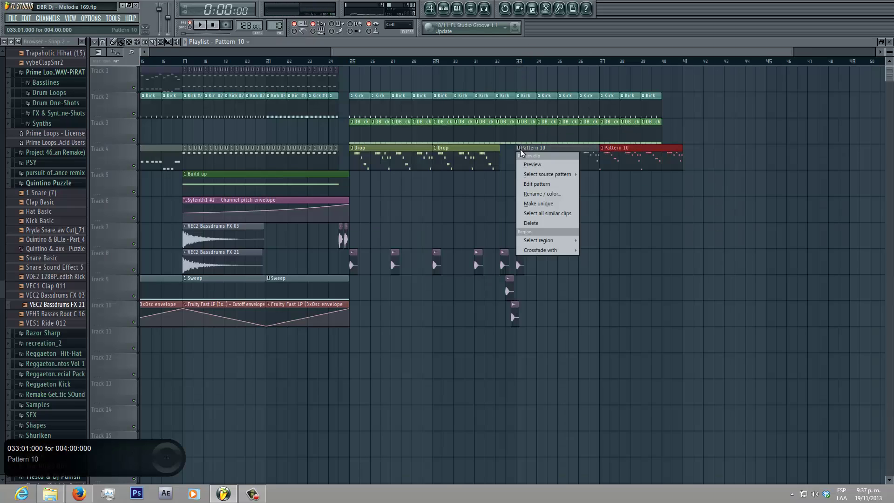
{"action": "left_click", "coordinate": [549, 192]}
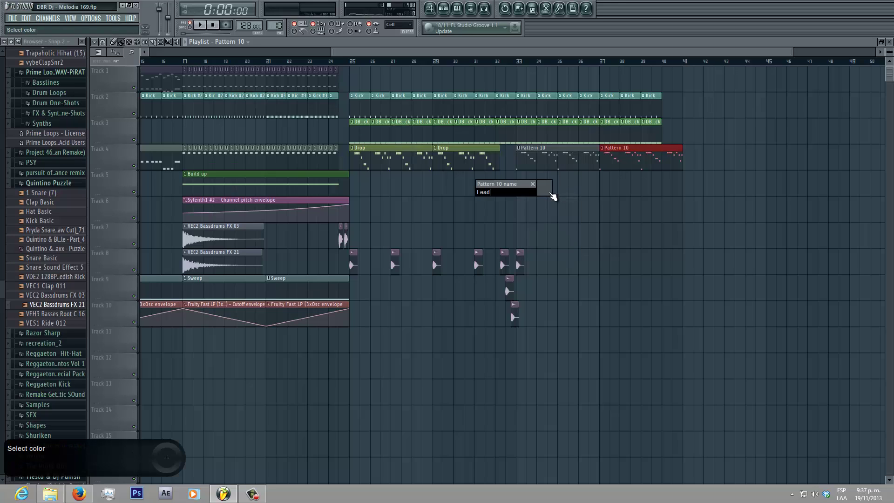
{"action": "key", "text": "Return"}
{"action": "left_click", "coordinate": [550, 193]}
{"action": "right_click", "coordinate": [550, 193]}
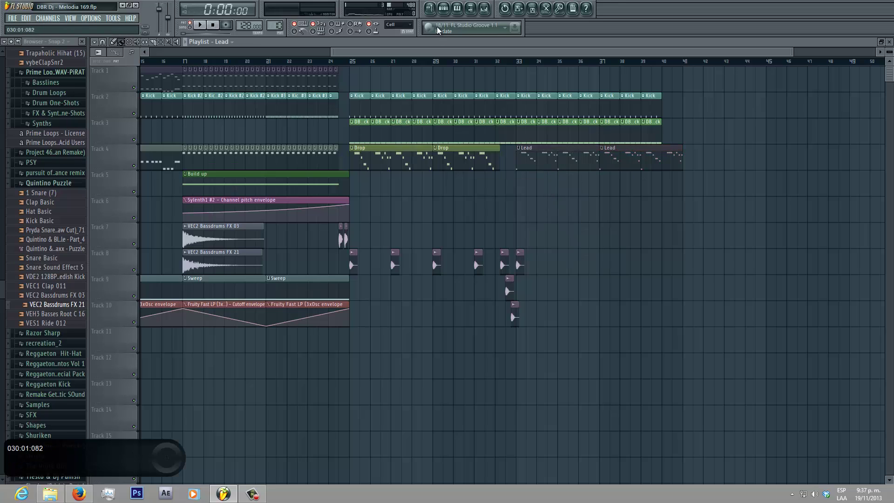
Step: Route the reFX Nexus #2 channel to mixer track 14 and lower that track's volume
{"action": "left_click", "coordinate": [443, 10]}
{"action": "left_click", "coordinate": [607, 223]}
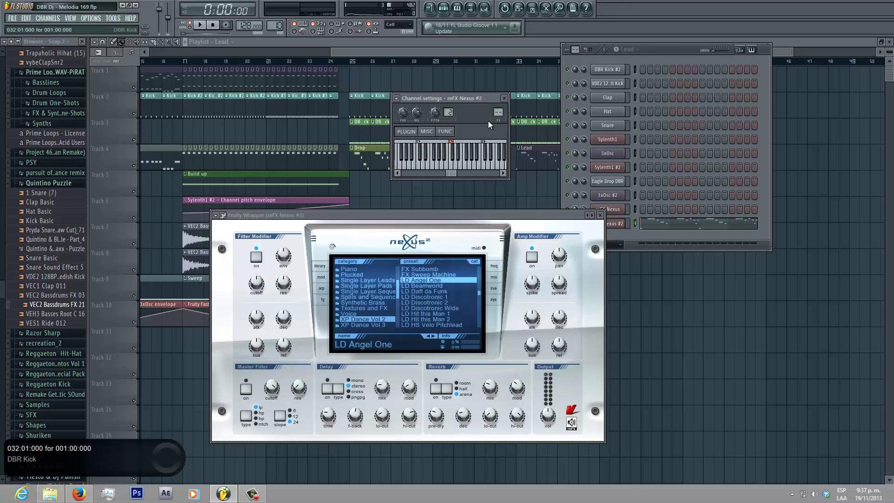
{"action": "key", "text": "ctrl+l"}
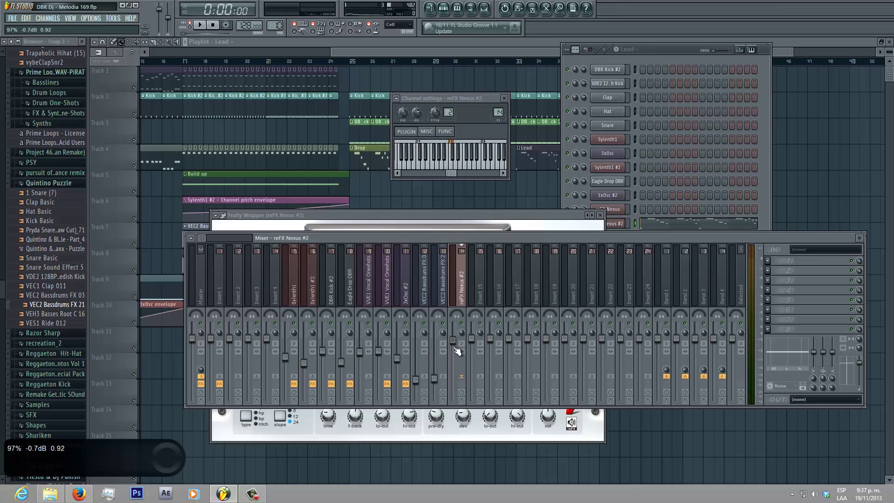
Step: Insert Fruity Reeverb 2 in effect slot 4 and Fruity Compressor in slot 6 of the reFX Nexus #2 mixer track
{"action": "left_click", "coordinate": [767, 292]}
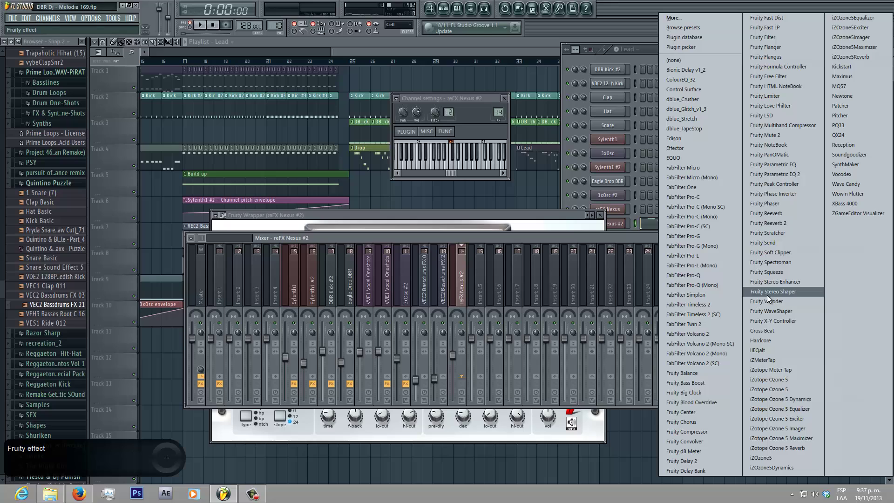
{"action": "left_click", "coordinate": [792, 219]}
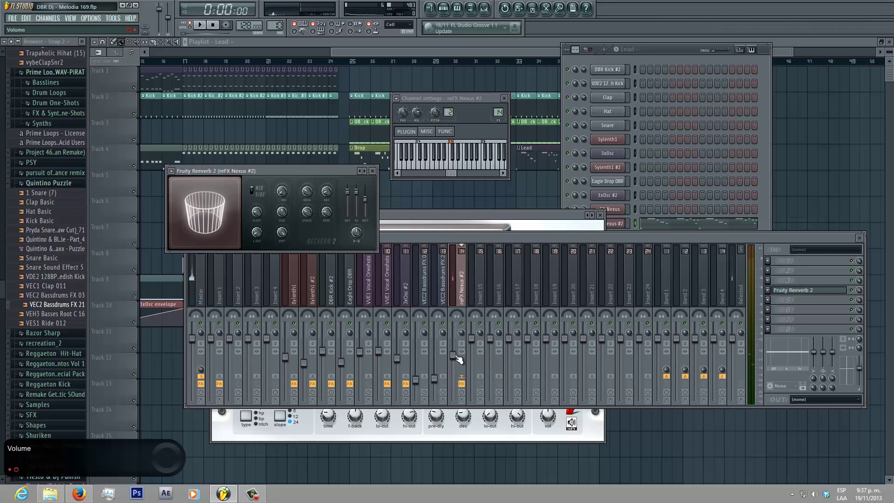
{"action": "left_click", "coordinate": [770, 310]}
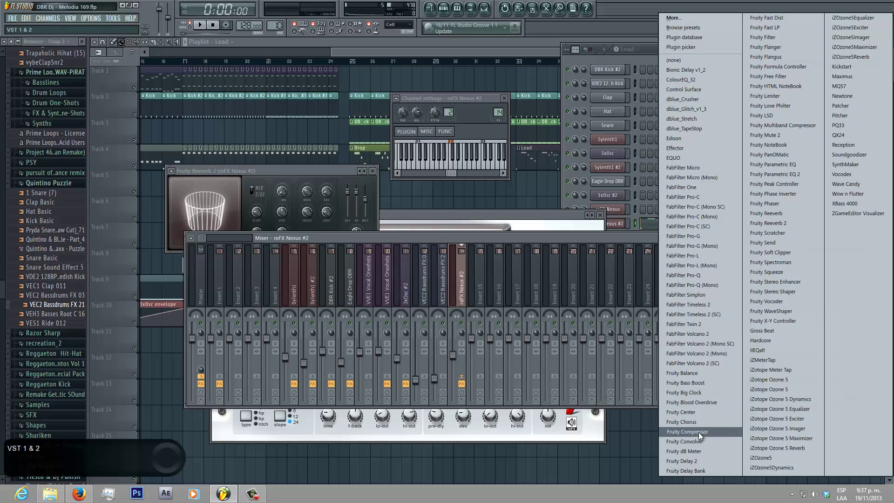
{"action": "left_click", "coordinate": [719, 421]}
Step: Set the reFX Nexus #2 compressor to gain 3.3 dB, ratio 2.4:1, attack 24.4 ms and release 481 ms
{"action": "left_click_drag", "start_coordinate": [373, 230], "coordinate": [372, 219]}
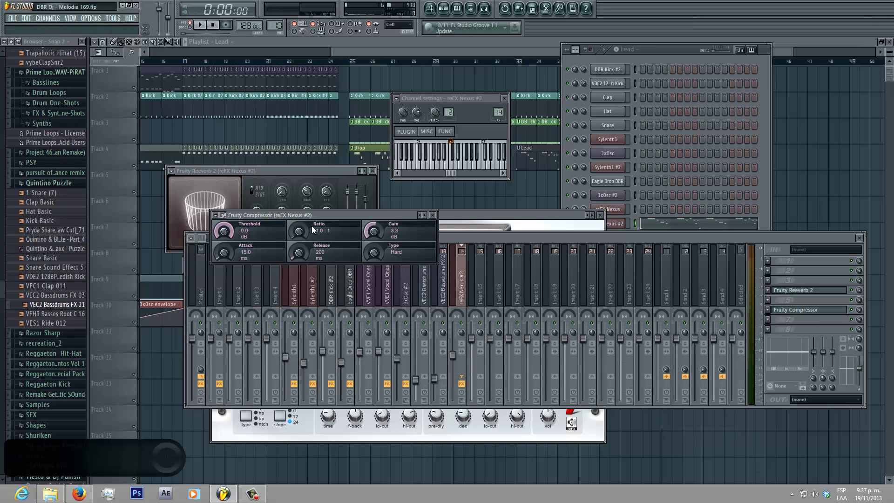
{"action": "left_click_drag", "start_coordinate": [305, 225], "coordinate": [305, 225]}
{"action": "left_click_drag", "start_coordinate": [233, 249], "coordinate": [227, 247]}
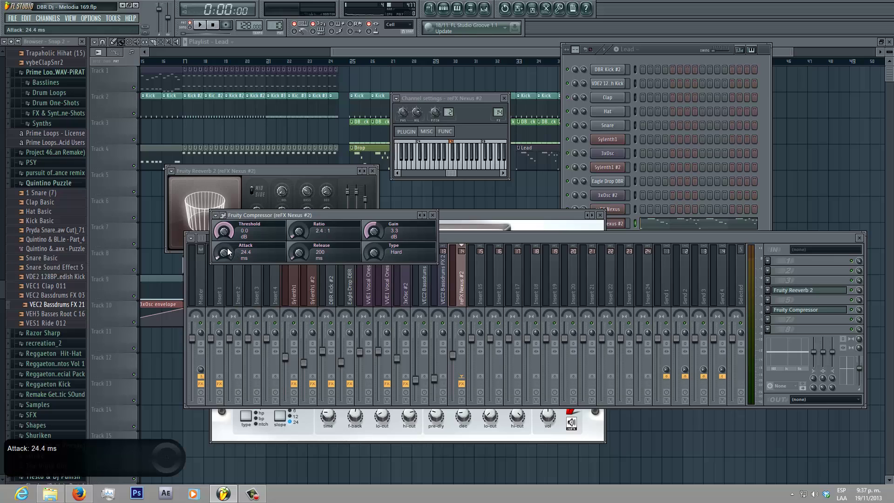
{"action": "left_click_drag", "start_coordinate": [297, 257], "coordinate": [297, 247]}
Step: Move the Kick, DBR Kick and Lead clips that start at bar 33 so they start at bar 41
{"action": "key", "text": "space"}
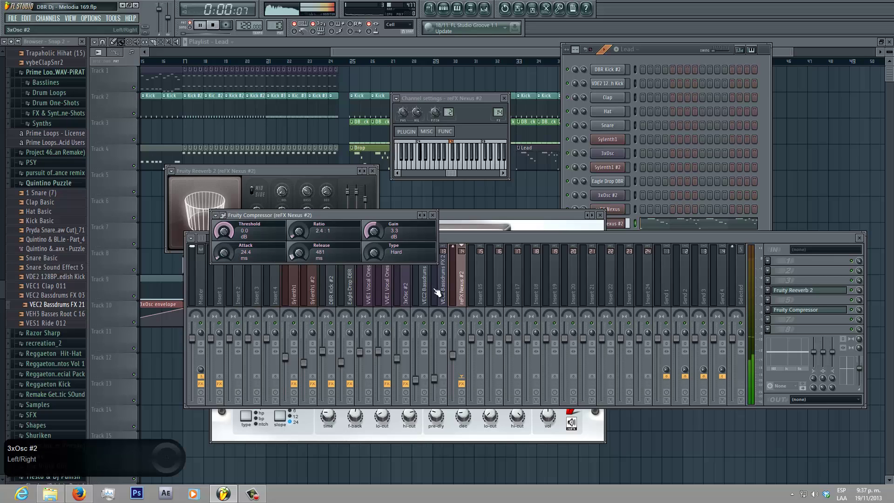
{"action": "left_click", "coordinate": [332, 61]}
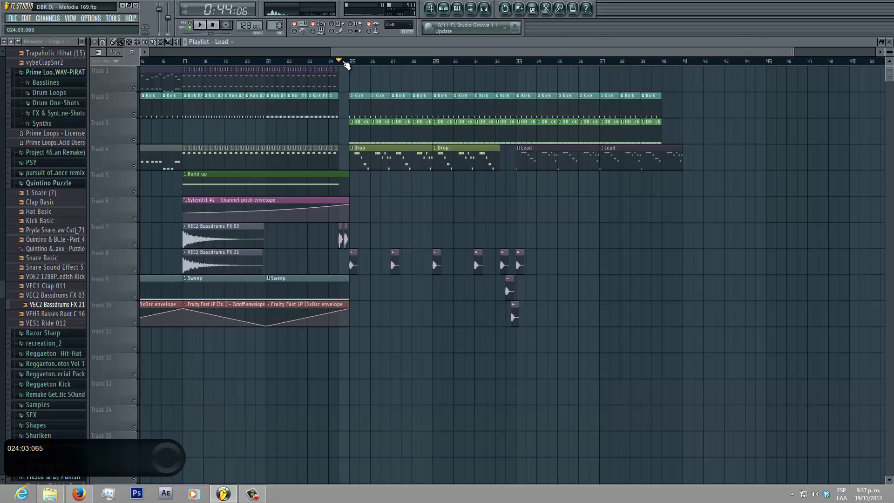
{"action": "left_click_drag", "start_coordinate": [703, 152], "coordinate": [700, 108]}
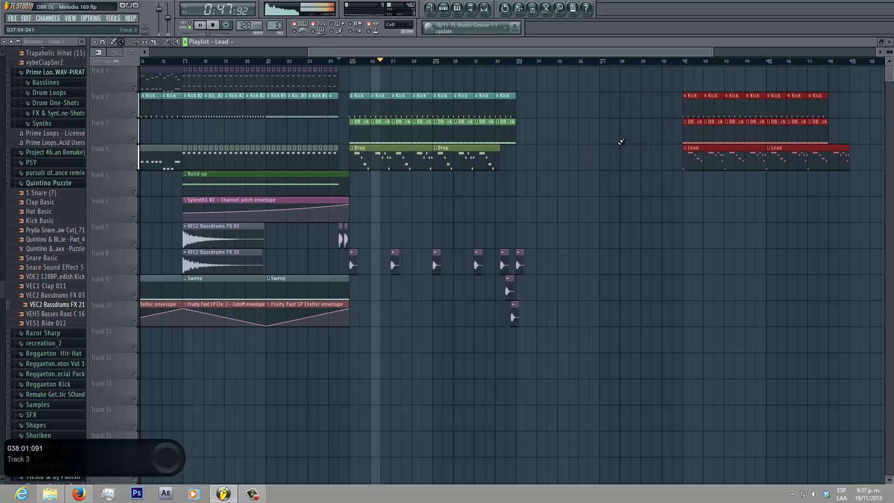
Step: Copy the Kick, DBR Kick and Drop clips into bar 33 onward and repeat the vocal one-shot on Track 8 at bars 35, 37 and 39
{"action": "left_click_drag", "start_coordinate": [550, 169], "coordinate": [527, 110]}
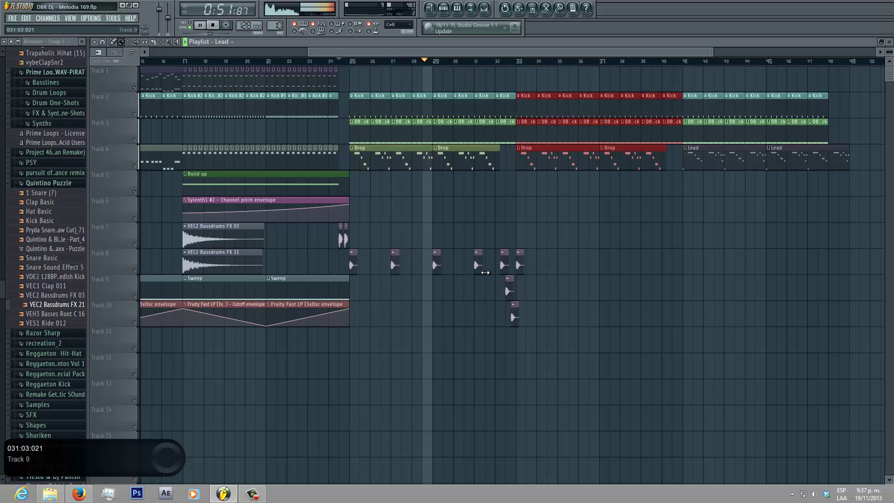
{"action": "left_click_drag", "start_coordinate": [481, 267], "coordinate": [521, 264]}
{"action": "left_click", "coordinate": [585, 230]}
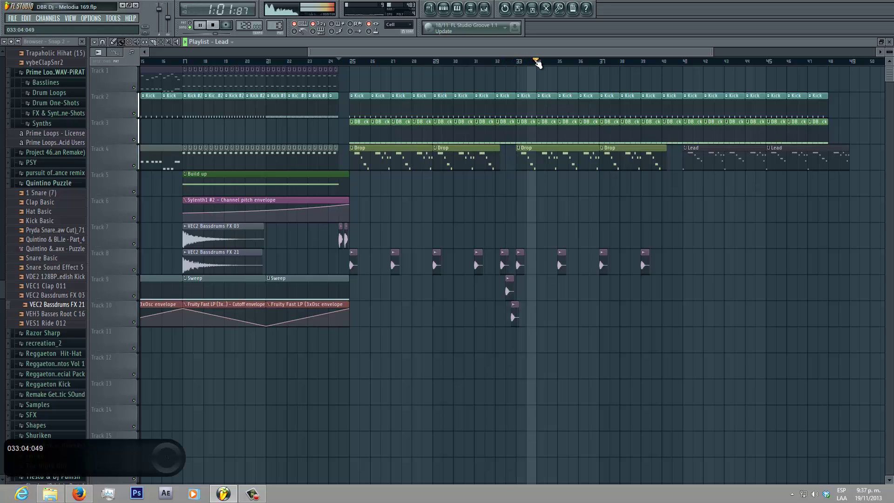
Step: Replace the three VVE1 Vocal Oneshots 068 clips in bar 32 with VVE1 Vocal Oneshots 069 clips on Track 7, at beats 2, 3 and 4
{"action": "scroll", "coordinate": [538, 59], "scroll_direction": "up", "scroll_amount": 2}
{"action": "key", "text": "space"}
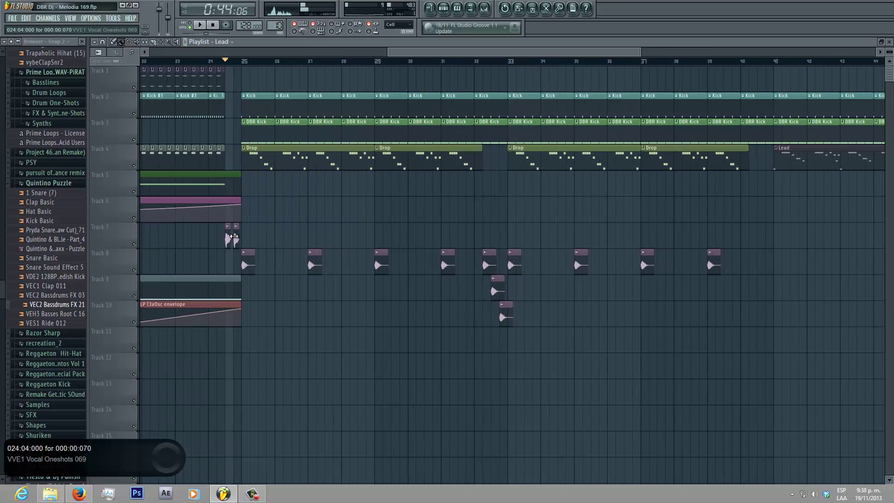
{"action": "key", "text": "space"}
{"action": "scroll", "coordinate": [507, 67], "scroll_direction": "up", "scroll_amount": 2}
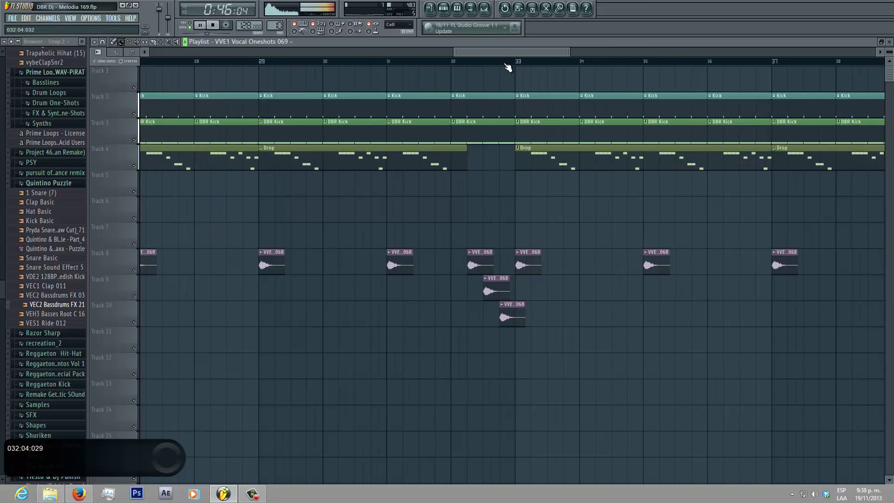
{"action": "scroll", "coordinate": [508, 67], "scroll_direction": "up", "scroll_amount": 3}
{"action": "left_click", "coordinate": [397, 240]}
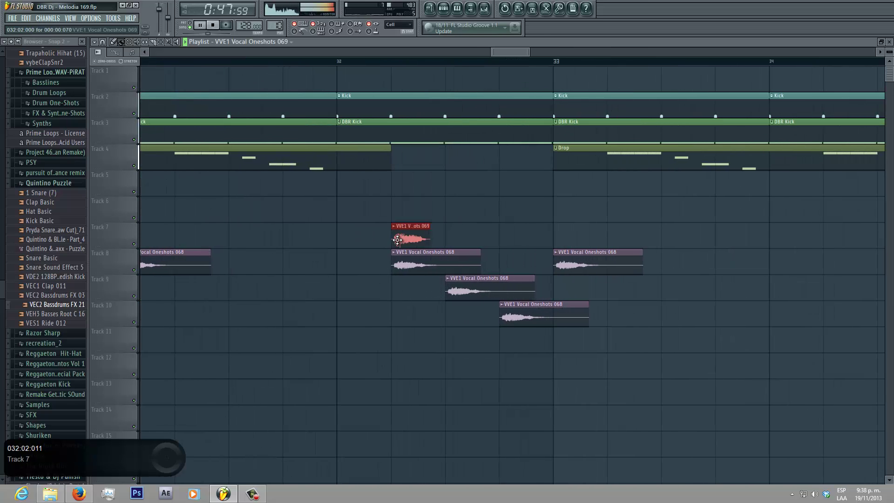
{"action": "right_click", "coordinate": [422, 252]}
{"action": "left_click", "coordinate": [448, 235]}
{"action": "right_click", "coordinate": [478, 293]}
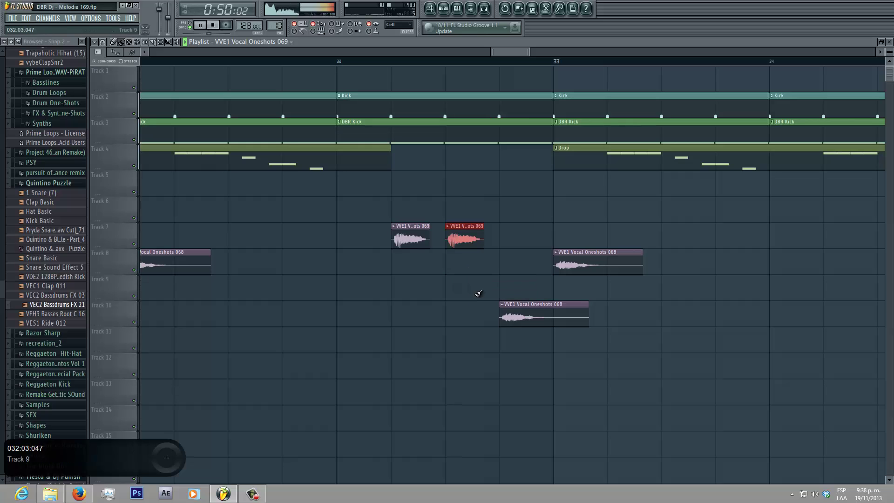
{"action": "left_click", "coordinate": [508, 240]}
{"action": "right_click", "coordinate": [528, 319]}
Step: Play through the first drop into the repeated one to check the copied clips and the vocal hits
{"action": "scroll", "coordinate": [529, 67], "scroll_direction": "down", "scroll_amount": 5}
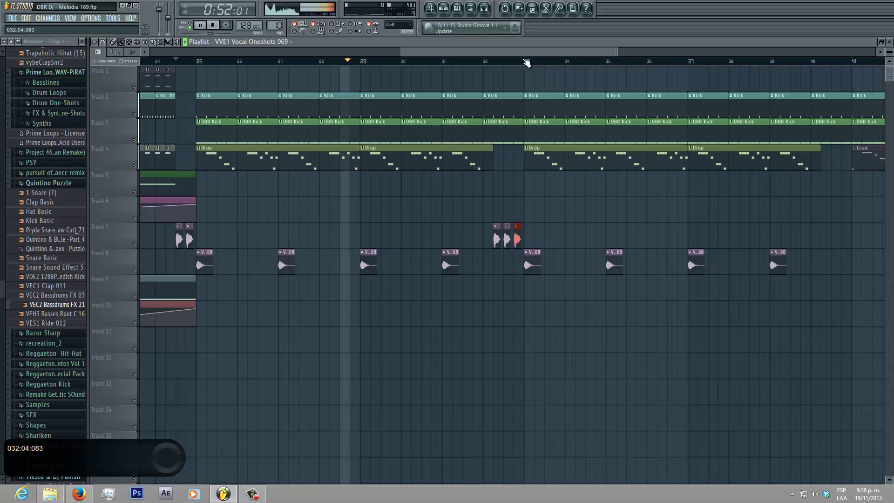
{"action": "left_click_drag", "start_coordinate": [521, 53], "coordinate": [565, 62]}
{"action": "scroll", "coordinate": [565, 62], "scroll_direction": "down", "scroll_amount": 1}
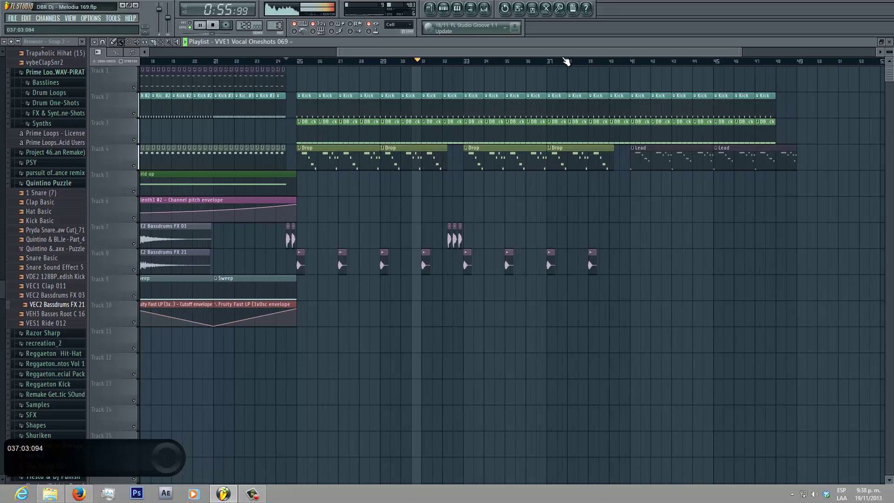
{"action": "scroll", "coordinate": [566, 61], "scroll_direction": "down", "scroll_amount": 1}
{"action": "left_click_drag", "start_coordinate": [537, 51], "coordinate": [548, 52]}
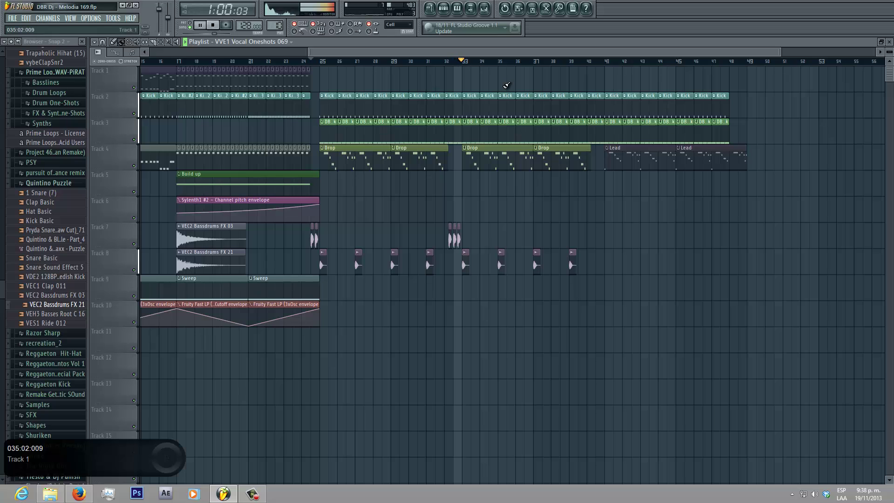
{"action": "left_click_drag", "start_coordinate": [506, 53], "coordinate": [540, 54]}
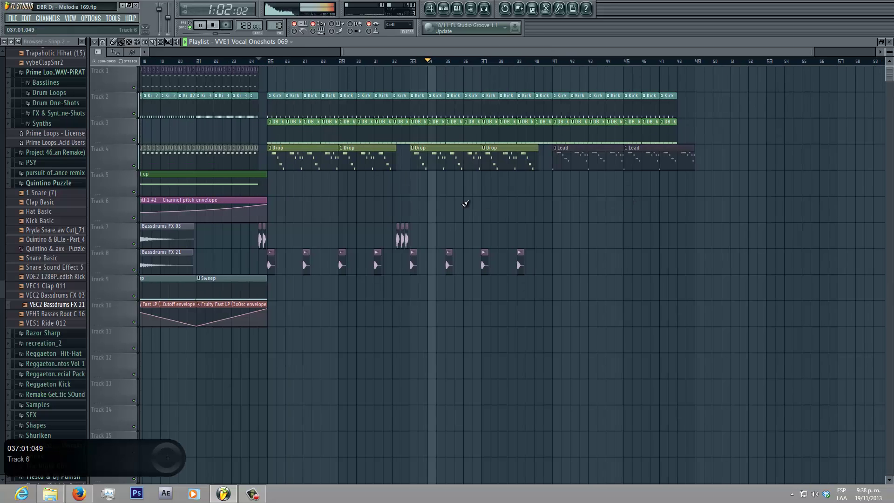
{"action": "key", "text": "space"}
Step: Show the step sequencer on the empty Pattern 12 and open the VEC1 Ride sample folder under VEC1 Cymbals
{"action": "left_click", "coordinate": [444, 10]}
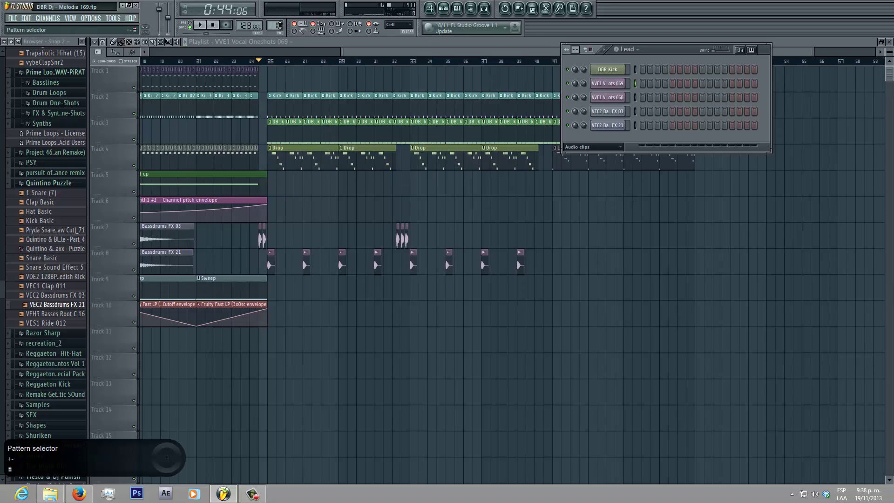
{"action": "left_click_drag", "start_coordinate": [279, 25], "coordinate": [280, 24]}
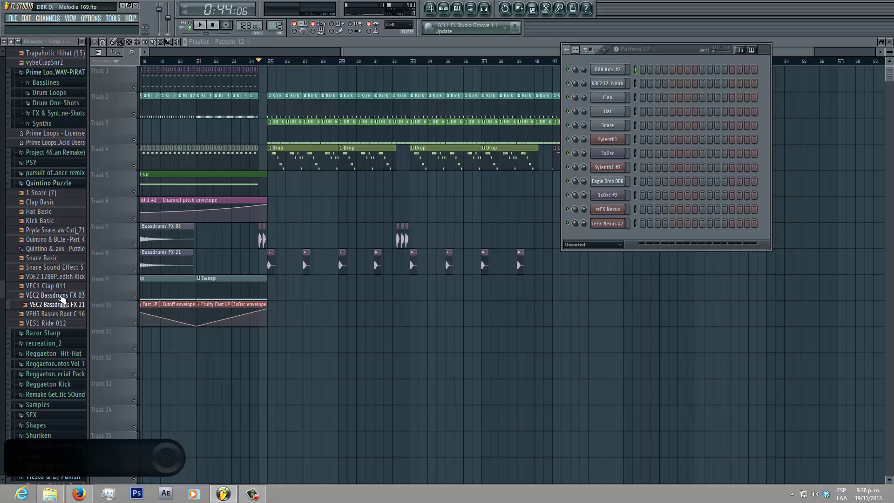
{"action": "scroll", "coordinate": [28, 326], "scroll_direction": "down", "scroll_amount": 10}
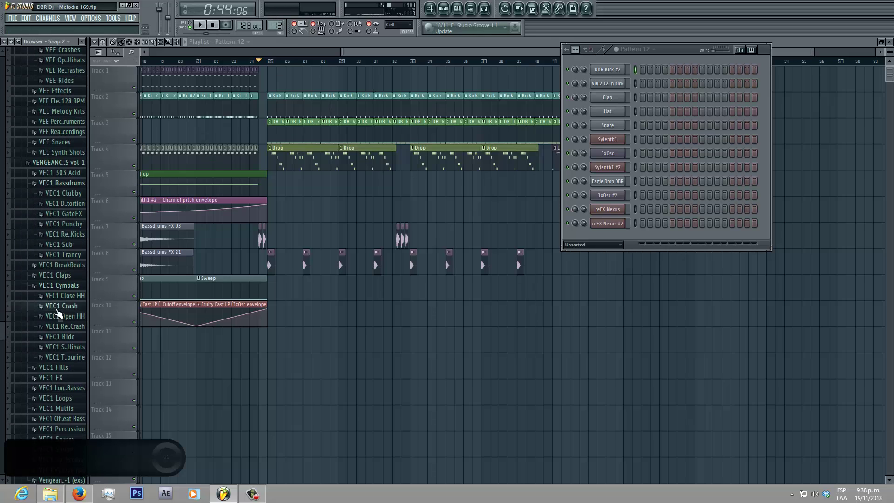
{"action": "left_click", "coordinate": [60, 335]}
Step: Audition the ride samples in the VEC1 Ride folder, from RD 05 up to RD 21
{"action": "left_click", "coordinate": [68, 302]}
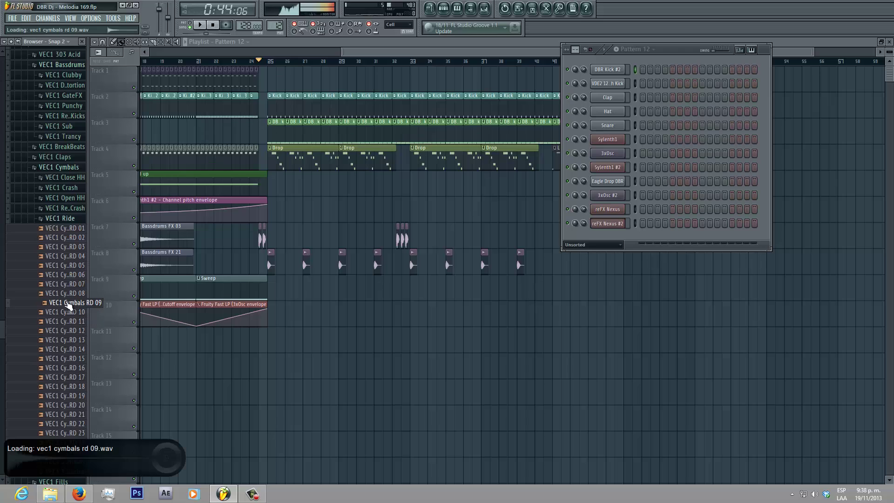
{"action": "left_click", "coordinate": [73, 285]}
{"action": "left_click", "coordinate": [72, 275]}
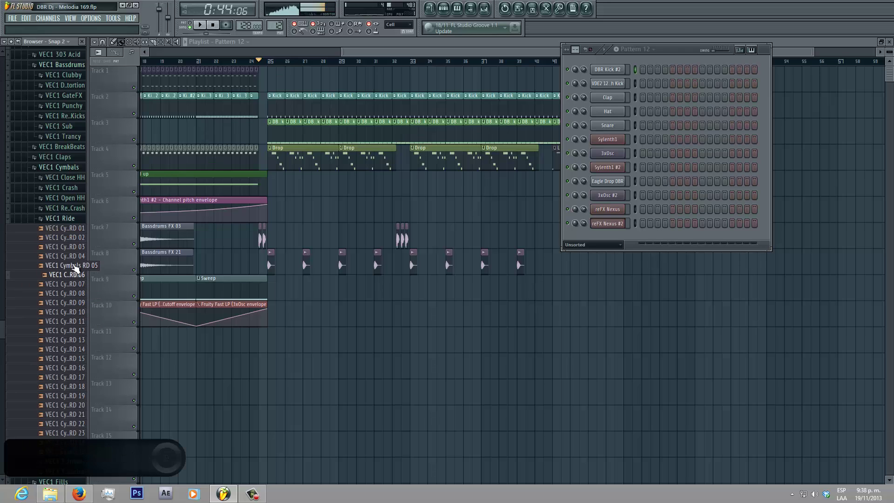
{"action": "left_click", "coordinate": [72, 266]}
{"action": "left_click", "coordinate": [72, 414]}
{"action": "left_click", "coordinate": [71, 396]}
{"action": "left_click", "coordinate": [68, 387]}
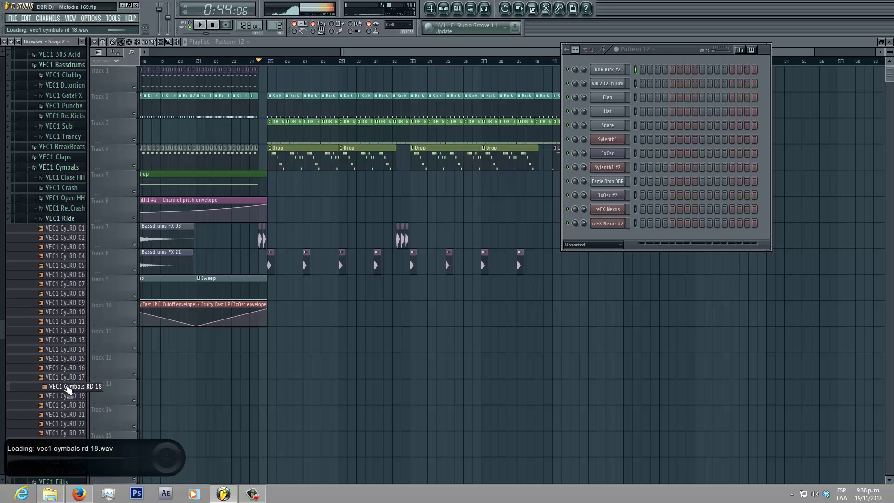
{"action": "left_click", "coordinate": [67, 378]}
{"action": "left_click", "coordinate": [67, 368]}
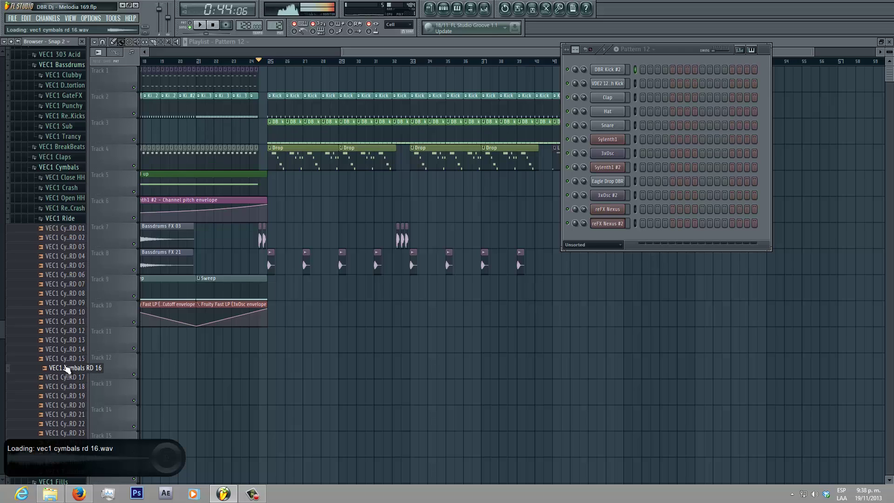
{"action": "left_click", "coordinate": [68, 342]}
{"action": "left_click", "coordinate": [68, 321]}
{"action": "left_click", "coordinate": [67, 312]}
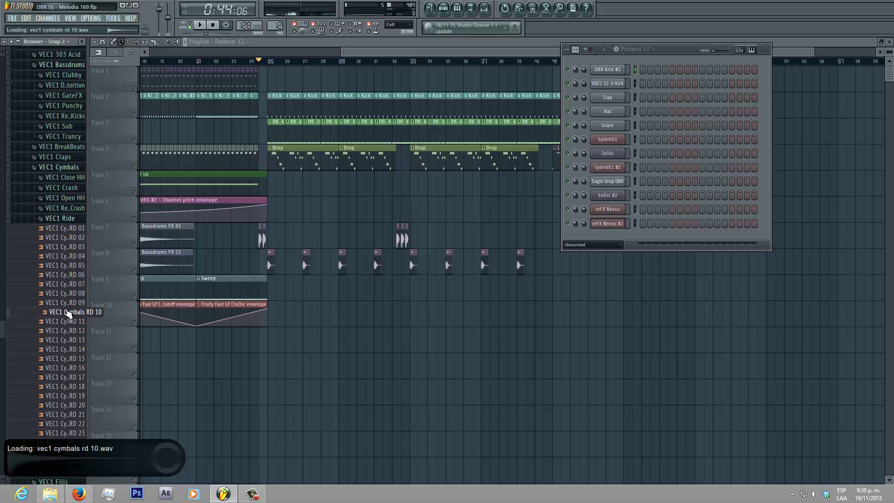
{"action": "left_click", "coordinate": [73, 322]}
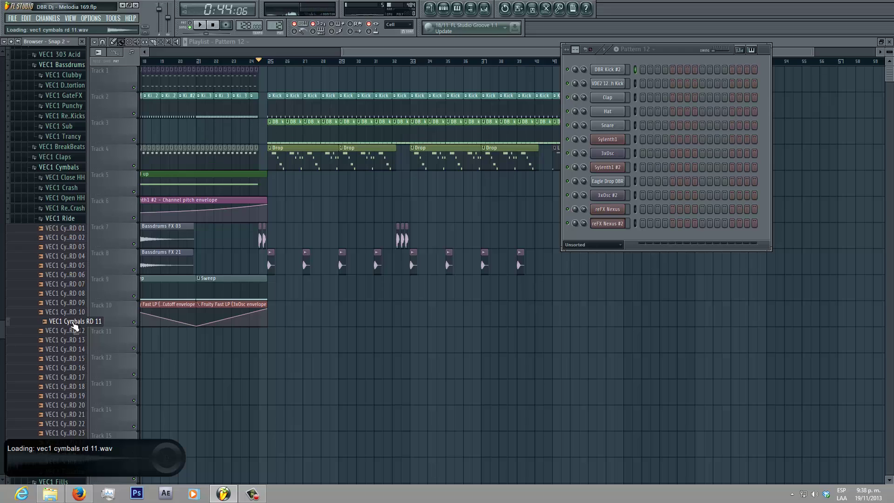
Step: Load VEC1 Cymbals RD 11 into the Hat channel and swap it for VEC1 Cymbals RD 08
{"action": "left_click_drag", "start_coordinate": [73, 324], "coordinate": [540, 251]}
{"action": "left_click_drag", "start_coordinate": [608, 236], "coordinate": [617, 112]}
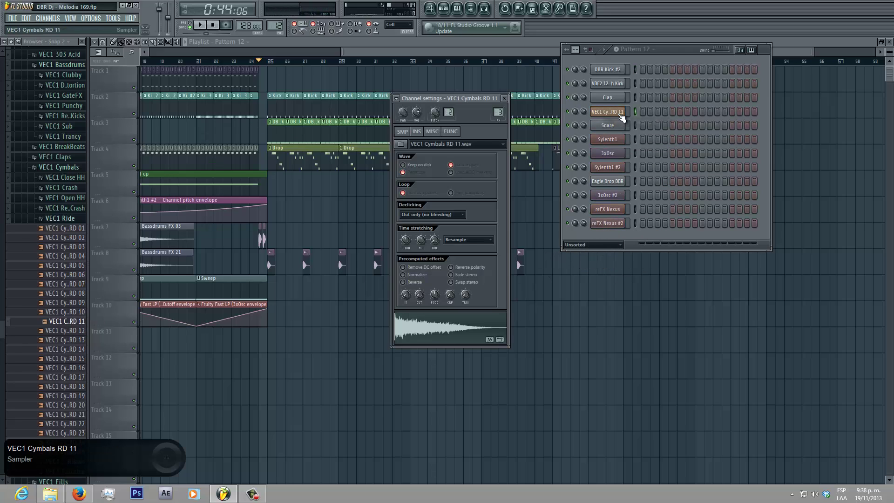
{"action": "left_click", "coordinate": [54, 286]}
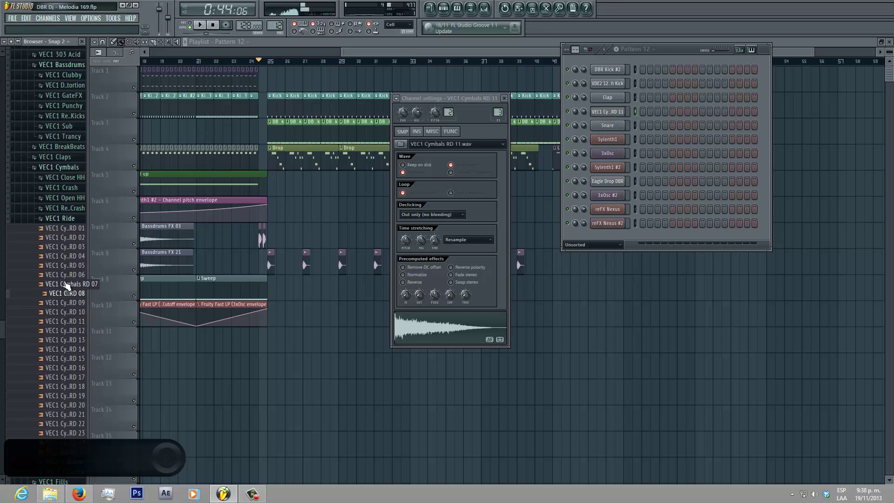
{"action": "left_click", "coordinate": [70, 275]}
{"action": "left_click", "coordinate": [71, 294]}
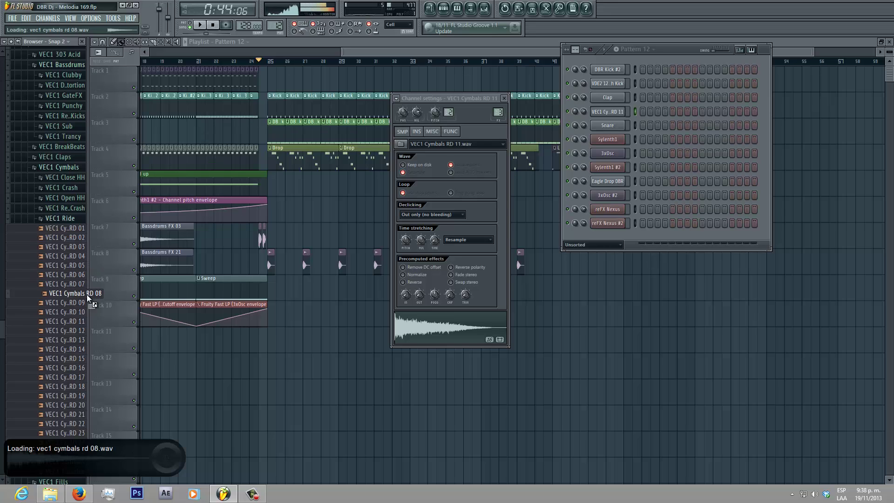
{"action": "left_click_drag", "start_coordinate": [88, 298], "coordinate": [606, 112]}
Step: Fill every fourth step of the ride cymbal channel in Pattern 12 and preview the pattern on its own
{"action": "right_click", "coordinate": [641, 113]}
{"action": "left_click", "coordinate": [648, 193]}
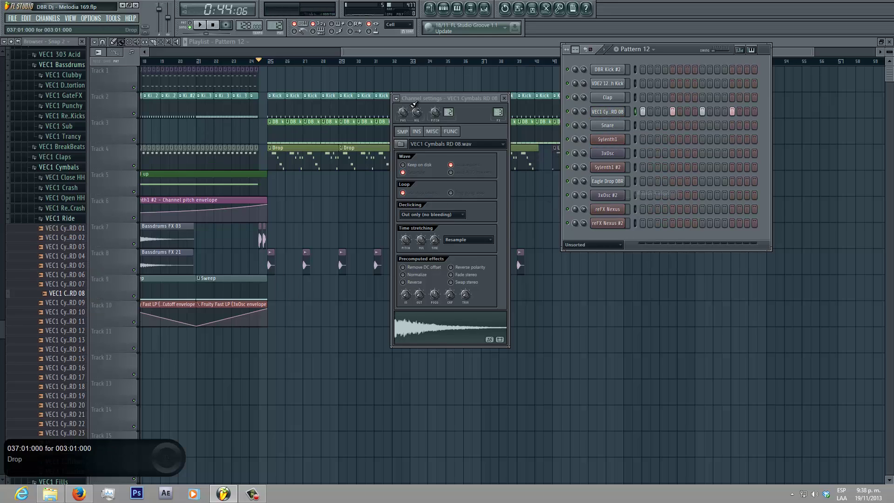
{"action": "left_click", "coordinate": [190, 24]}
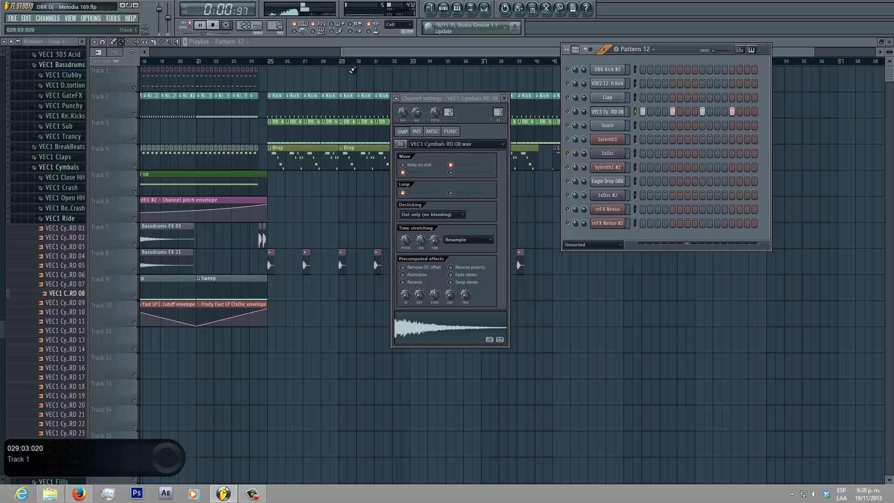
{"action": "key", "text": "space"}
Step: Audition neighbouring ride samples and replace the ride channel's sample with VEC1 Cymbals RD 05
{"action": "left_click", "coordinate": [70, 284]}
{"action": "left_click", "coordinate": [69, 275]}
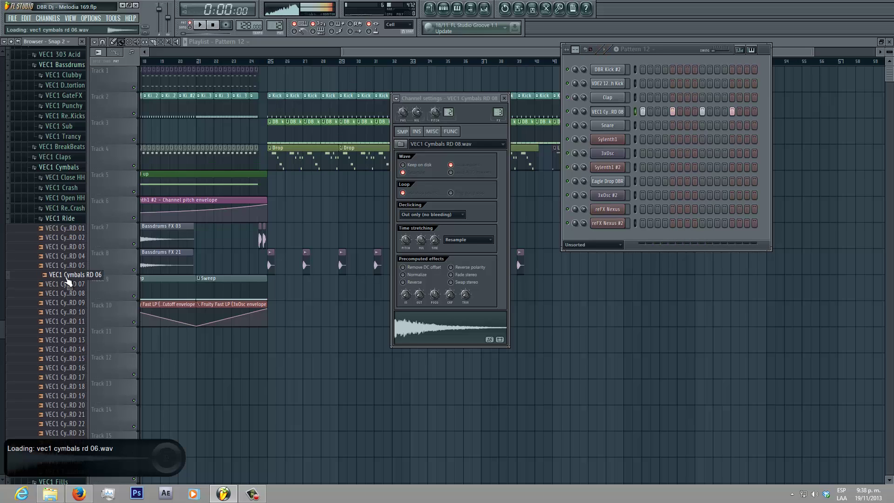
{"action": "left_click", "coordinate": [69, 265]}
{"action": "key", "text": "Up"}
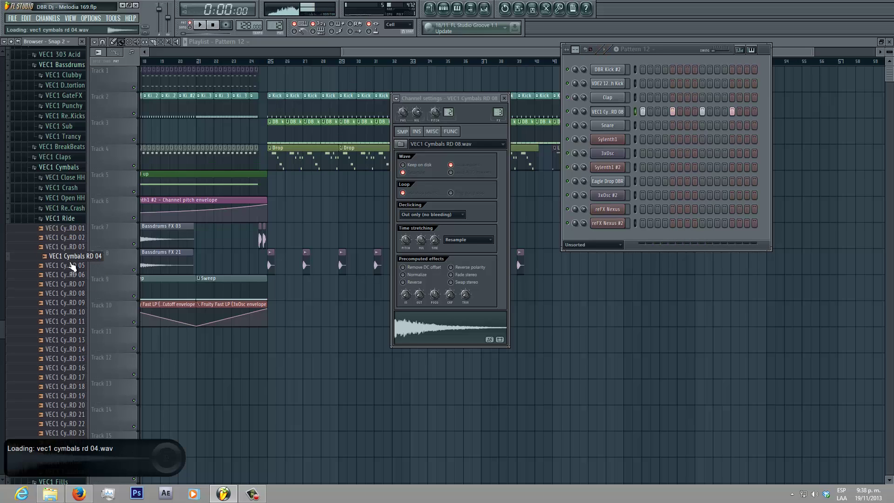
{"action": "left_click_drag", "start_coordinate": [72, 266], "coordinate": [607, 112]}
Step: Lower the volume of mixer track Insert 3 while the ride pattern plays
{"action": "key", "text": "space"}
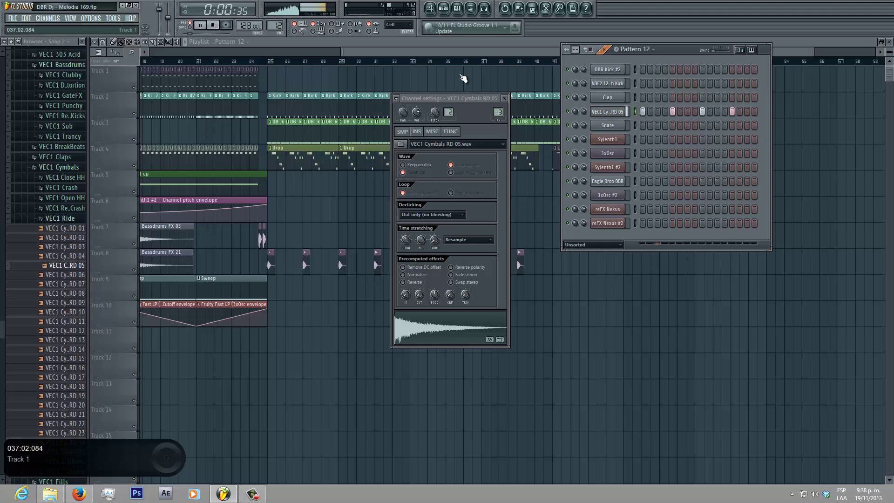
{"action": "left_click", "coordinate": [484, 8]}
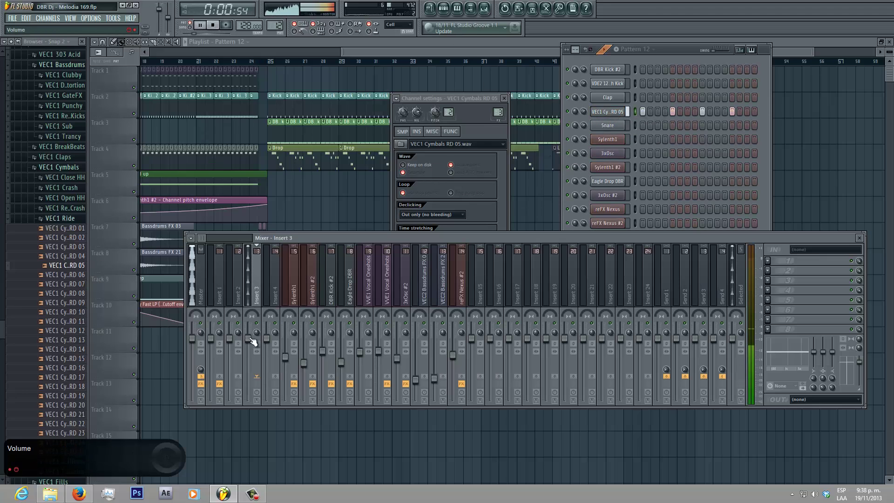
{"action": "left_click_drag", "start_coordinate": [248, 339], "coordinate": [256, 393]}
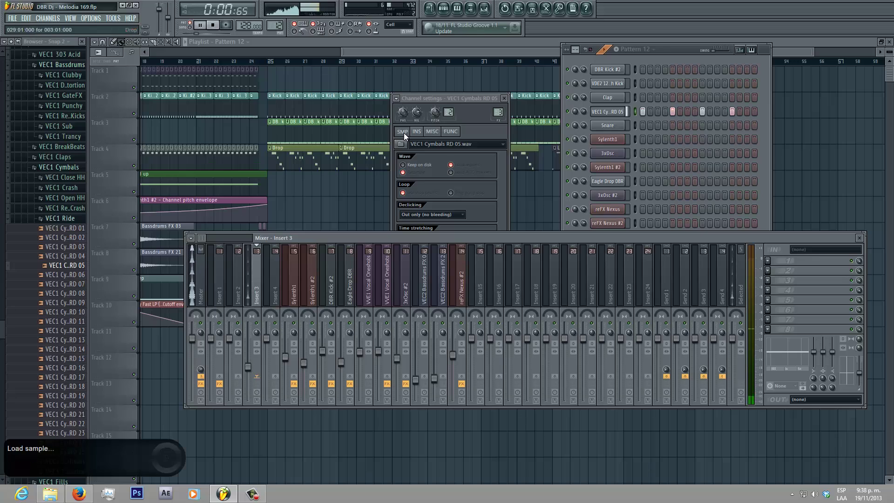
Step: Lay Pattern 12 clips on Track 5 from bar 33 through bar 40 and play the song from just before bar 33
{"action": "left_click", "coordinate": [434, 50]}
{"action": "left_click_drag", "start_coordinate": [416, 180], "coordinate": [534, 189]}
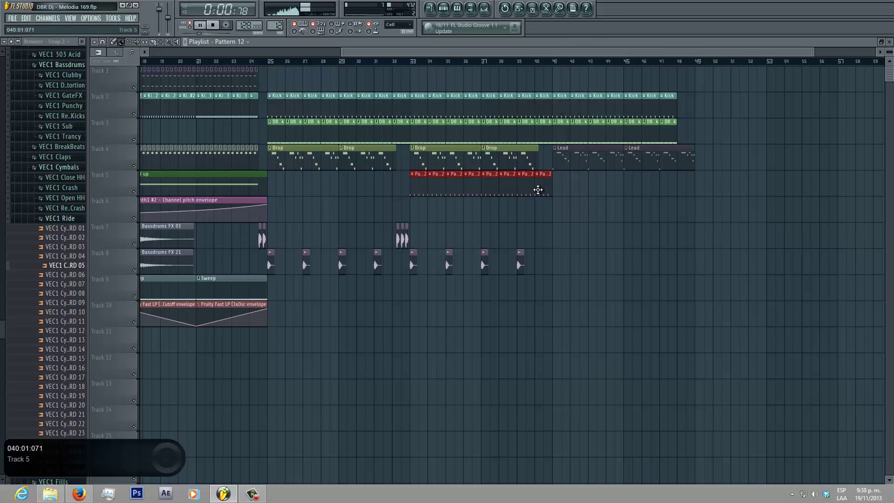
{"action": "key", "text": "space"}
{"action": "left_click", "coordinate": [402, 61]}
{"action": "key", "text": "space"}
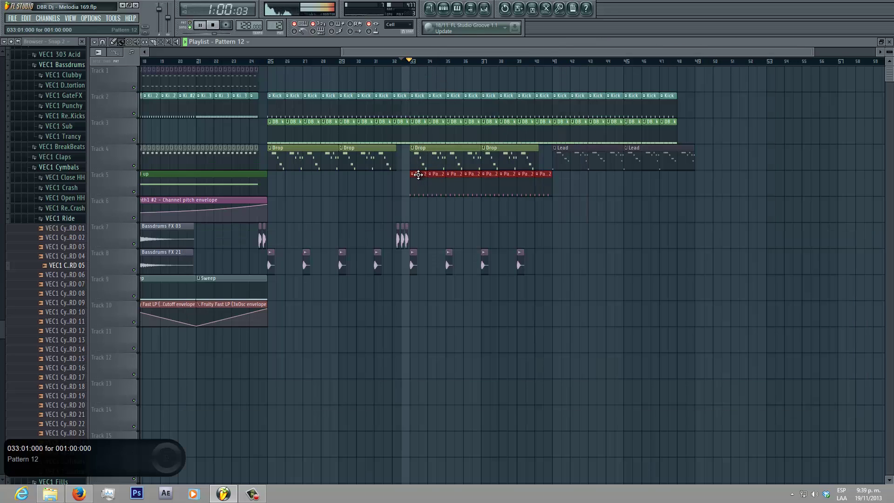
{"action": "left_click", "coordinate": [363, 214]}
{"action": "right_click", "coordinate": [363, 214]}
Step: Raise the volume of mixer track Insert 3 slightly for the ride and rename Pattern 12 as Rides
{"action": "left_click", "coordinate": [485, 9]}
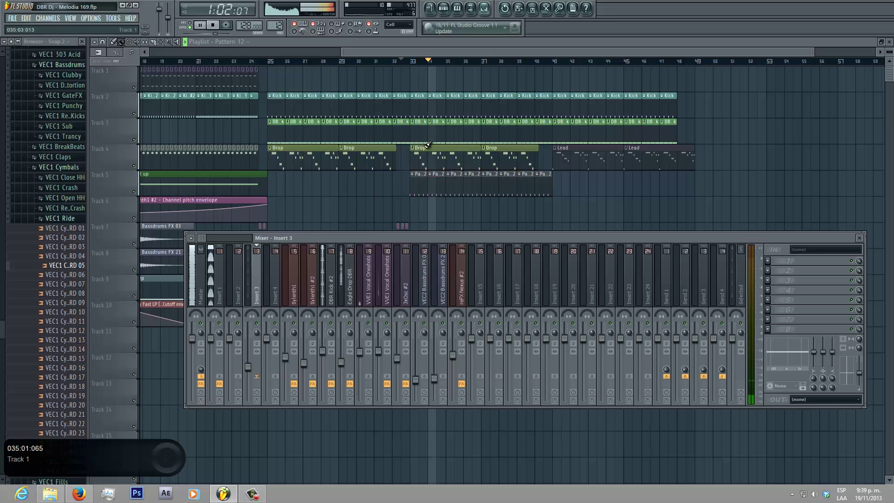
{"action": "left_click_drag", "start_coordinate": [249, 366], "coordinate": [250, 363]}
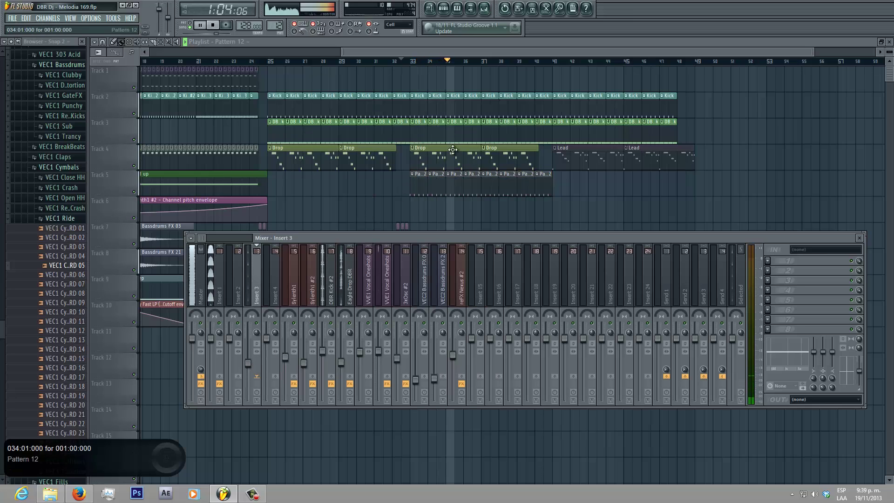
{"action": "right_click", "coordinate": [412, 177]}
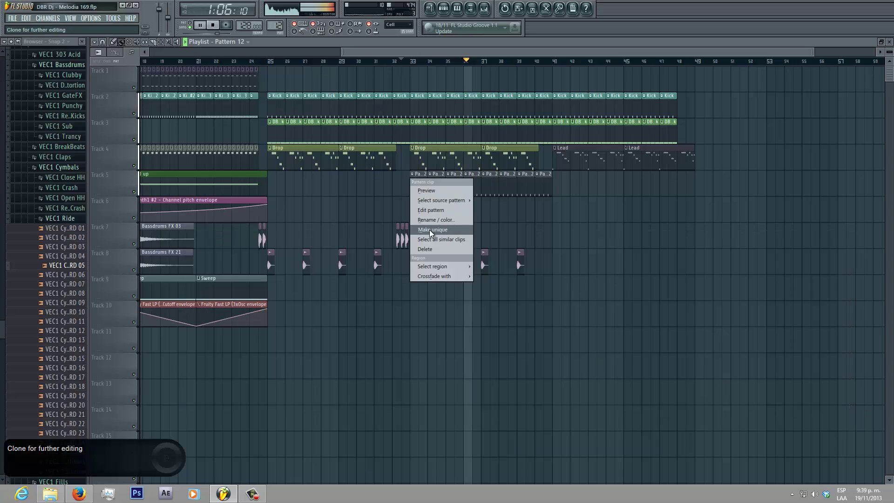
{"action": "left_click", "coordinate": [430, 229]}
{"action": "type", "text": "Rides"}
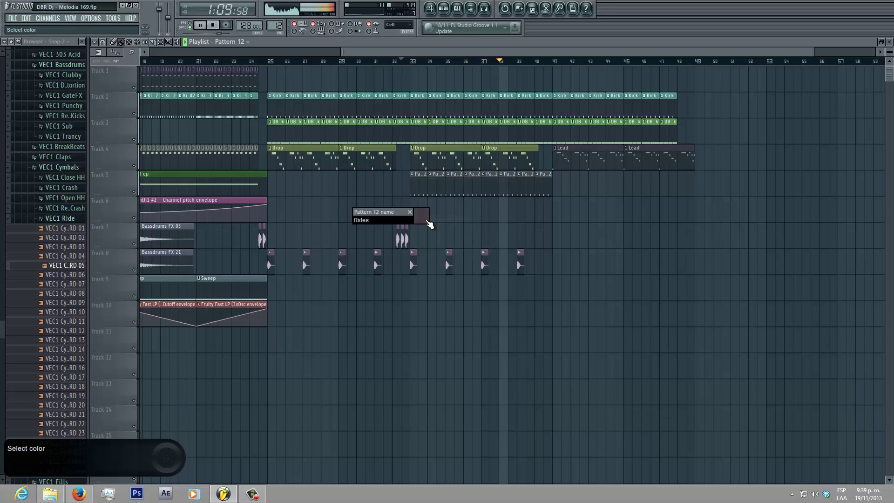
{"action": "key", "text": "Return"}
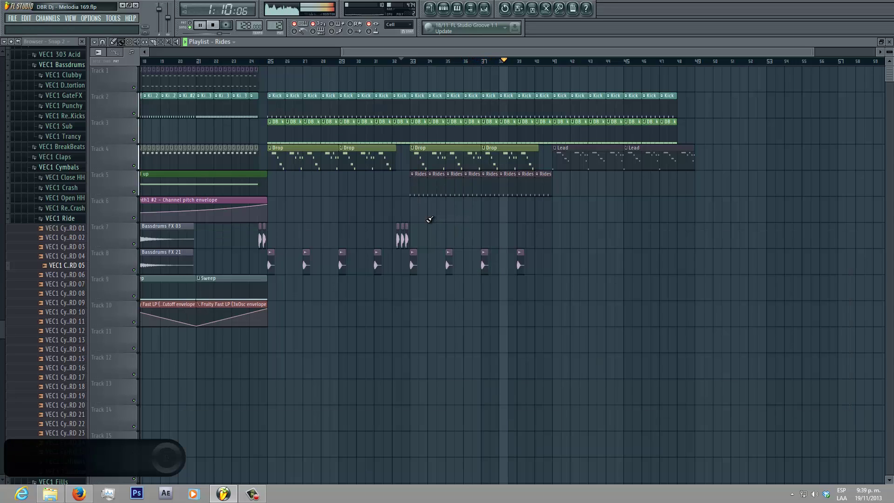
Step: Stop playback and clear bars 39 and 40, deleting the Rides, Kick and DBR Kick clips there and ending the second Drop clip at bar 39
{"action": "key", "text": "space"}
{"action": "right_click", "coordinate": [547, 186]}
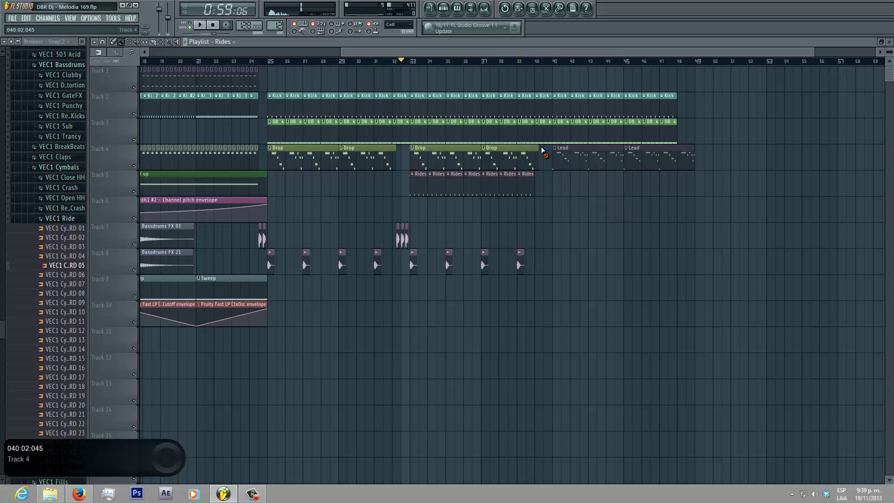
{"action": "scroll", "coordinate": [529, 72], "scroll_direction": "up", "scroll_amount": 3}
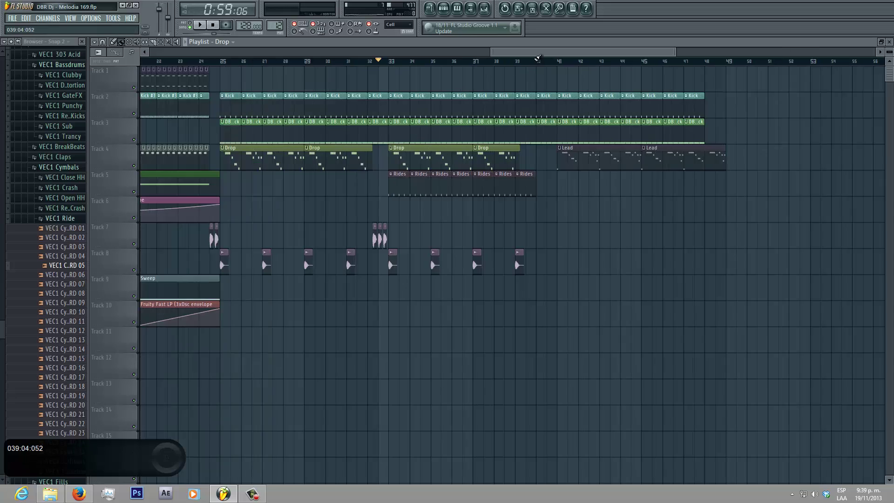
{"action": "right_click", "coordinate": [516, 125]}
{"action": "right_click", "coordinate": [517, 97]}
{"action": "right_click", "coordinate": [561, 98]}
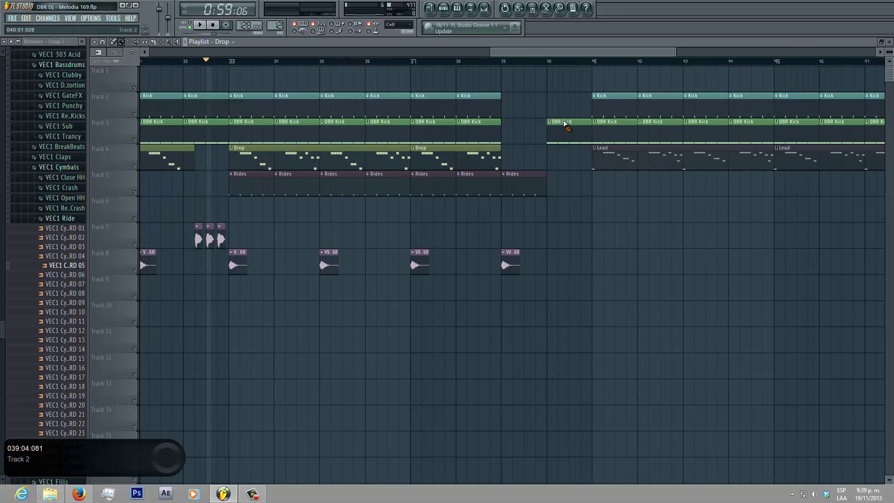
{"action": "right_click", "coordinate": [565, 125]}
{"action": "right_click", "coordinate": [530, 186]}
{"action": "scroll", "coordinate": [542, 69], "scroll_direction": "down", "scroll_amount": 3}
{"action": "scroll", "coordinate": [540, 97], "scroll_direction": "down", "scroll_amount": 1}
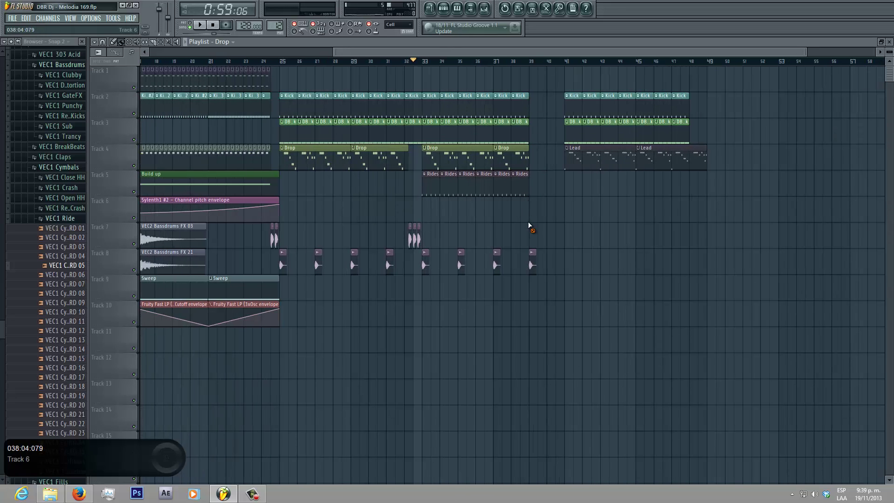
Step: Place two-bar Melody and Melody #2 clips at bar 39 on Tracks 6 and 7
{"action": "scroll", "coordinate": [477, 68], "scroll_direction": "down", "scroll_amount": 4}
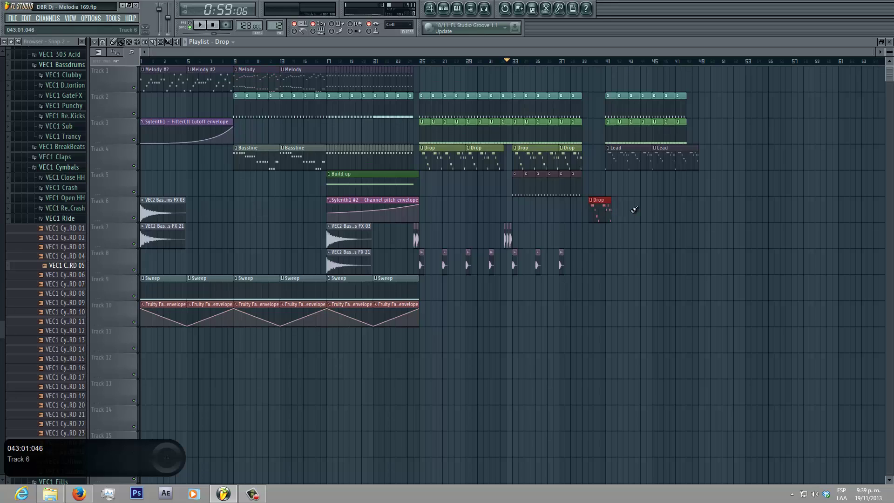
{"action": "left_click_drag", "start_coordinate": [594, 206], "coordinate": [605, 235]}
{"action": "left_click", "coordinate": [175, 82]}
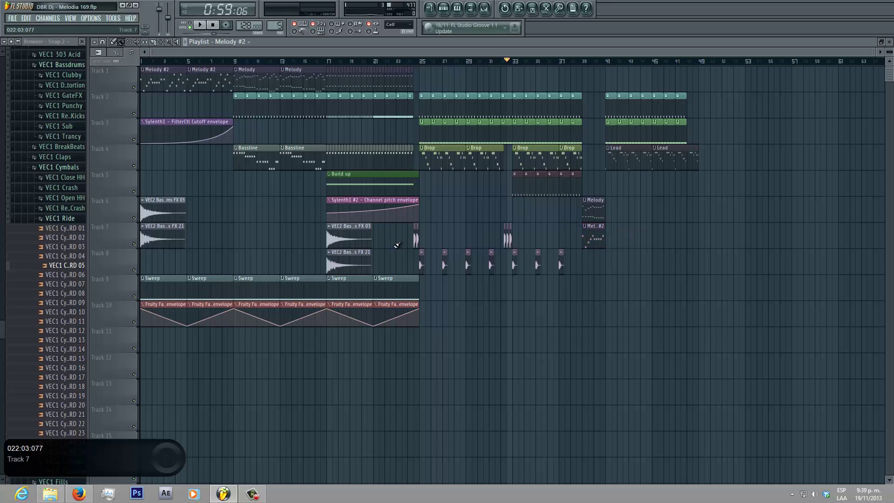
Step: Copy a Sweep clip and its rising Fruity Fast LP cutoff envelope to bar 37 on Tracks 9 and 10
{"action": "left_click_drag", "start_coordinate": [396, 321], "coordinate": [581, 293]}
{"action": "right_click", "coordinate": [653, 258]}
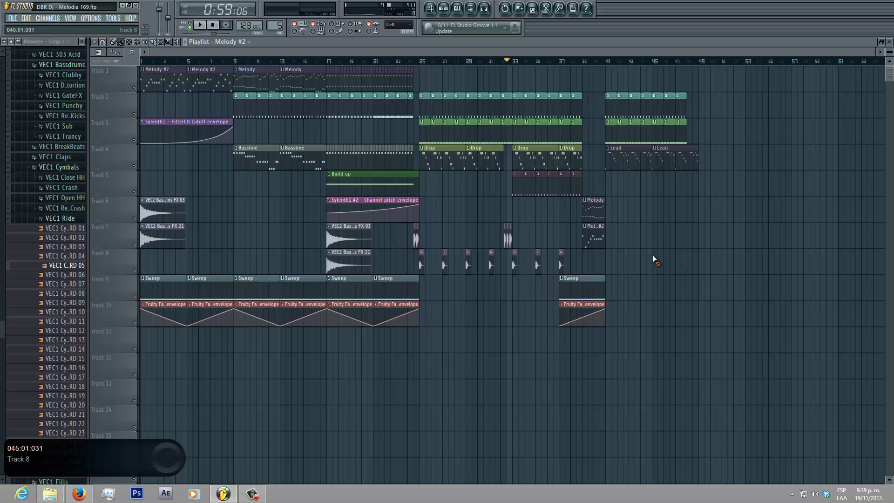
Step: Make the bar 37 Sweep clip unique, cut its C5 note to two bars, and place the clip at bar 39
{"action": "left_click", "coordinate": [562, 281]}
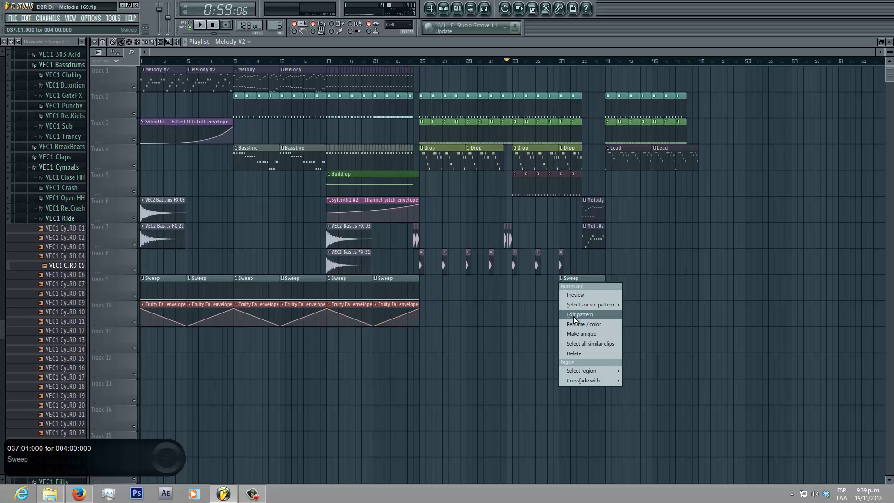
{"action": "left_click", "coordinate": [577, 333]}
{"action": "double_click", "coordinate": [578, 291]}
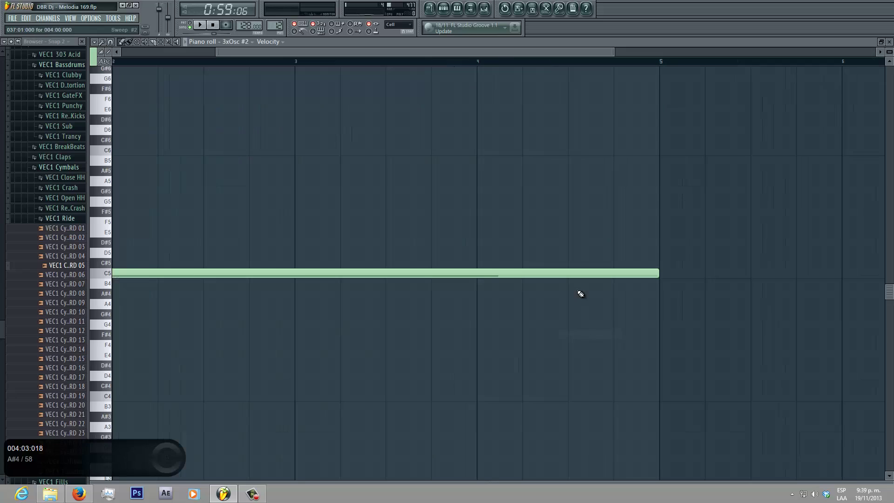
{"action": "left_click_drag", "start_coordinate": [657, 273], "coordinate": [298, 271]}
{"action": "left_click", "coordinate": [300, 273]}
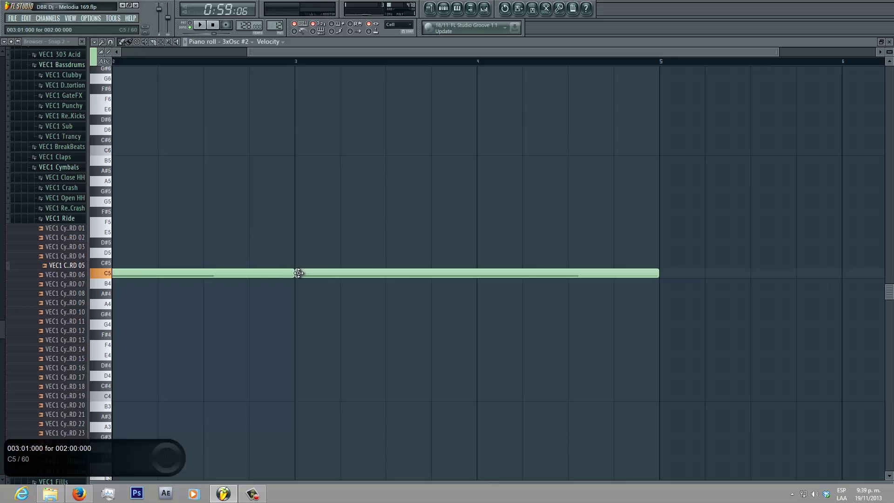
{"action": "left_click", "coordinate": [361, 181]}
{"action": "right_click", "coordinate": [361, 183]}
{"action": "left_click", "coordinate": [430, 8]}
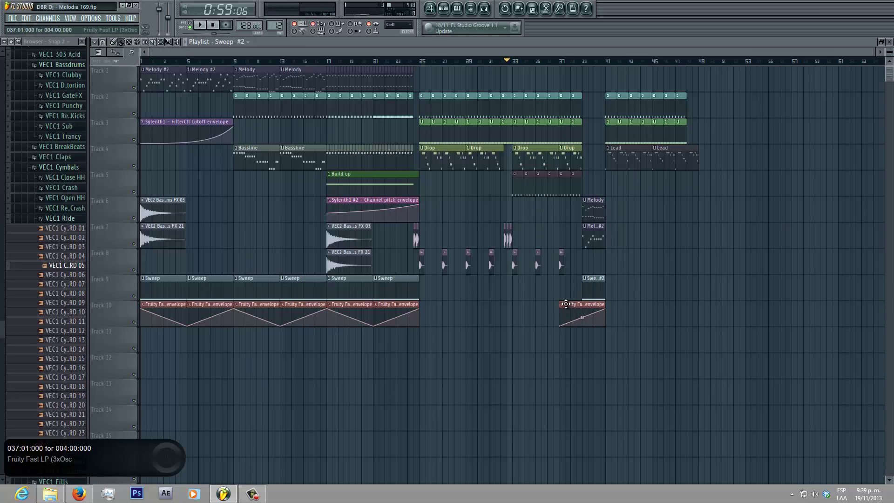
Step: Make the bar 37 filter envelope clip unique, reshape it to peak at bar 39 and hold until bar 41, and save while playing it
{"action": "left_click", "coordinate": [560, 305]}
{"action": "left_click", "coordinate": [584, 361]}
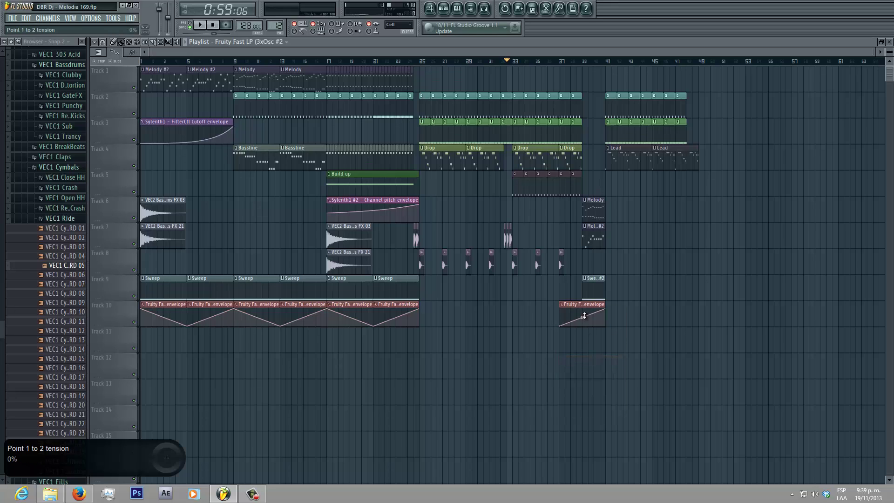
{"action": "left_click", "coordinate": [582, 69]}
{"action": "key", "text": "space"}
{"action": "key", "text": "ctrl+s"}
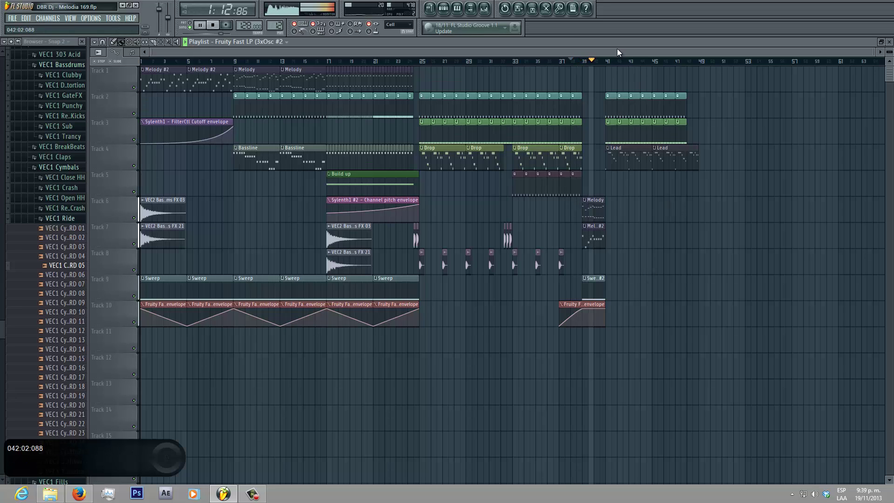
Step: Copy the row of vocal one-shot clips on Track 8 so it repeats every two bars from bar 41 to bar 53
{"action": "left_click_drag", "start_coordinate": [619, 52], "coordinate": [714, 54]}
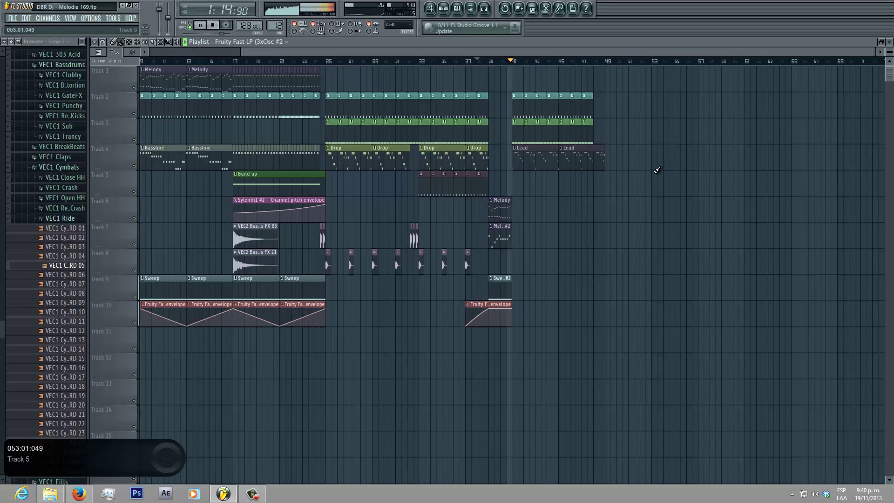
{"action": "left_click_drag", "start_coordinate": [479, 267], "coordinate": [513, 263]}
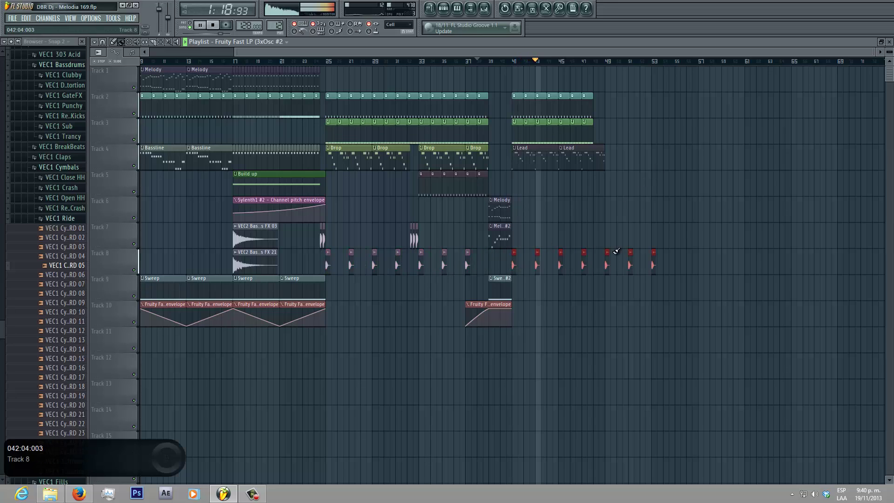
{"action": "left_click", "coordinate": [689, 192]}
{"action": "right_click", "coordinate": [700, 179]}
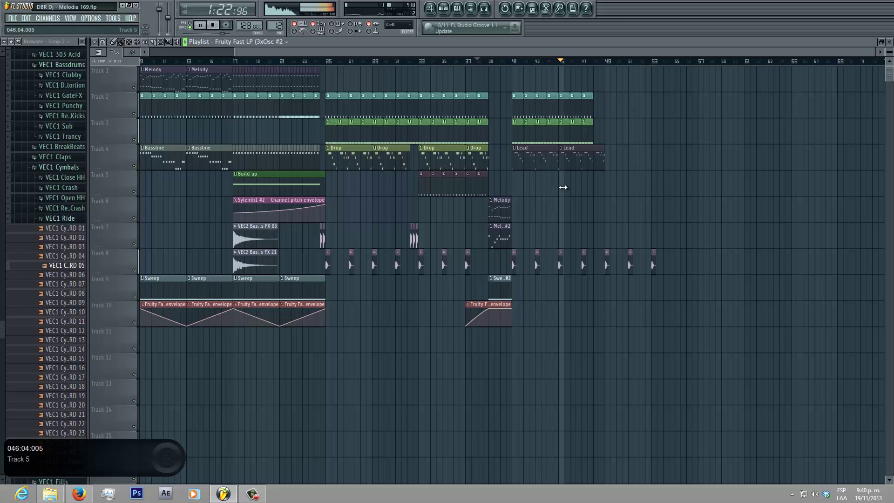
Step: Copy a Sweep clip and its falling cutoff envelope to bar 49 on Tracks 9 and 10, removing the stray envelope clip from Track 4
{"action": "scroll", "coordinate": [443, 63], "scroll_direction": "down", "scroll_amount": 3}
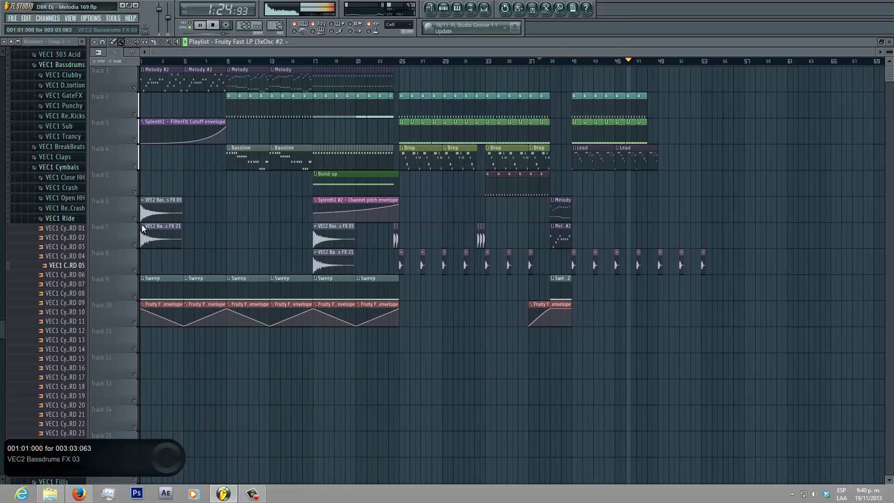
{"action": "left_click_drag", "start_coordinate": [161, 315], "coordinate": [674, 297]}
{"action": "left_click", "coordinate": [715, 159]}
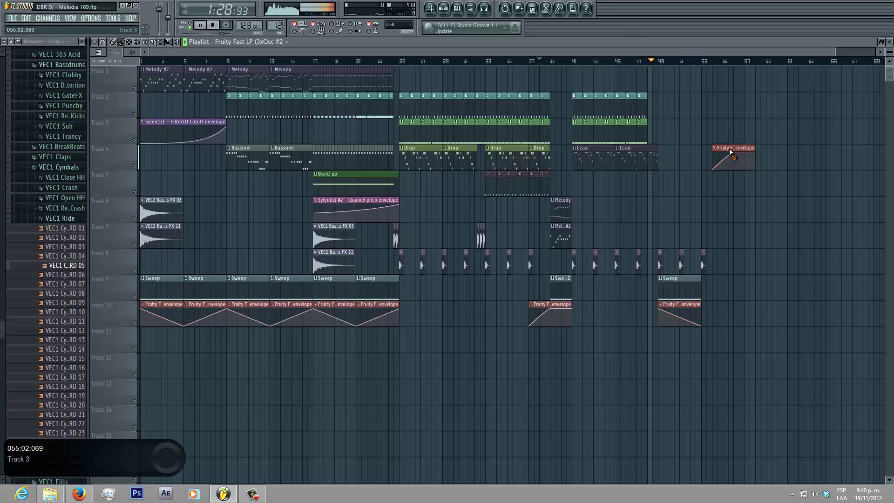
{"action": "right_click", "coordinate": [728, 156]}
Step: Copy the VEC2 Bassdrums FX 03 and FX 21 clips to bar 49 on Tracks 6 and 7
{"action": "left_click_drag", "start_coordinate": [161, 246], "coordinate": [674, 209]}
{"action": "left_click", "coordinate": [717, 156]}
{"action": "right_click", "coordinate": [724, 157]}
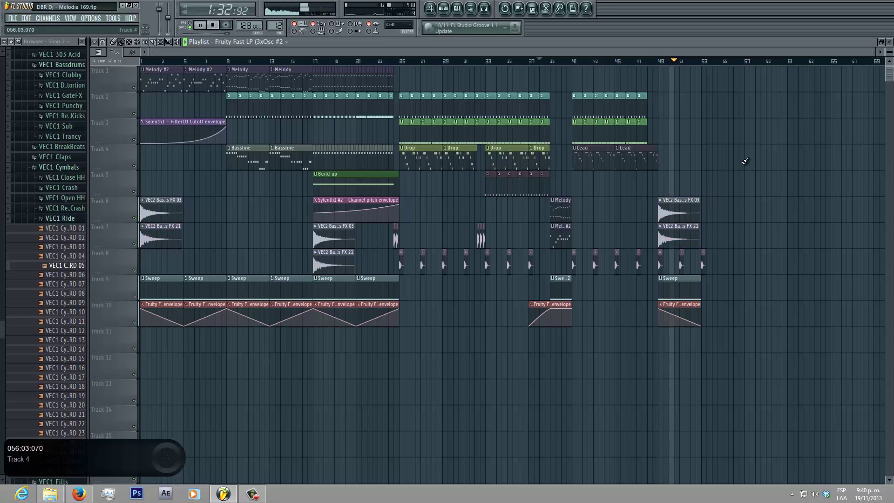
Step: Stop playback and delete the vocal one-shot clips at bars 51 and 53 on Track 8
{"action": "key", "text": "space"}
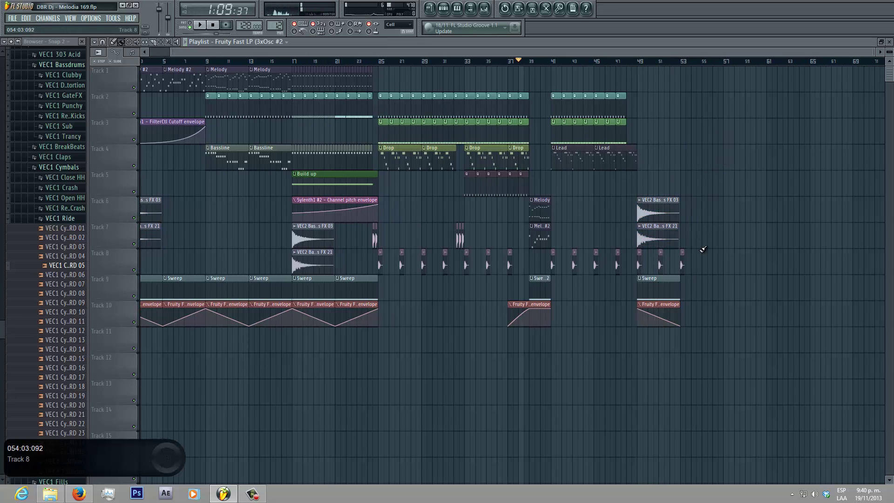
{"action": "left_click", "coordinate": [667, 127]}
{"action": "right_click", "coordinate": [689, 138]}
{"action": "scroll", "coordinate": [688, 63], "scroll_direction": "left", "scroll_amount": 2}
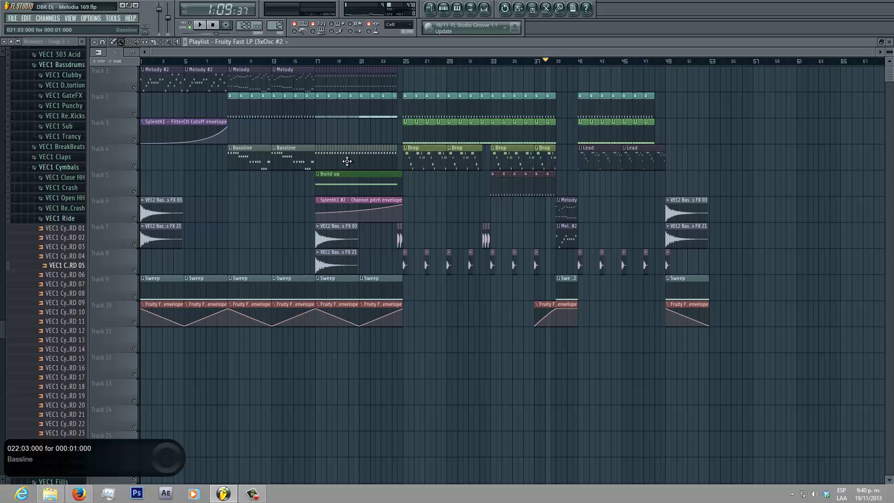
Step: Play the whole song from bar 1 and save the project
{"action": "key", "text": "space"}
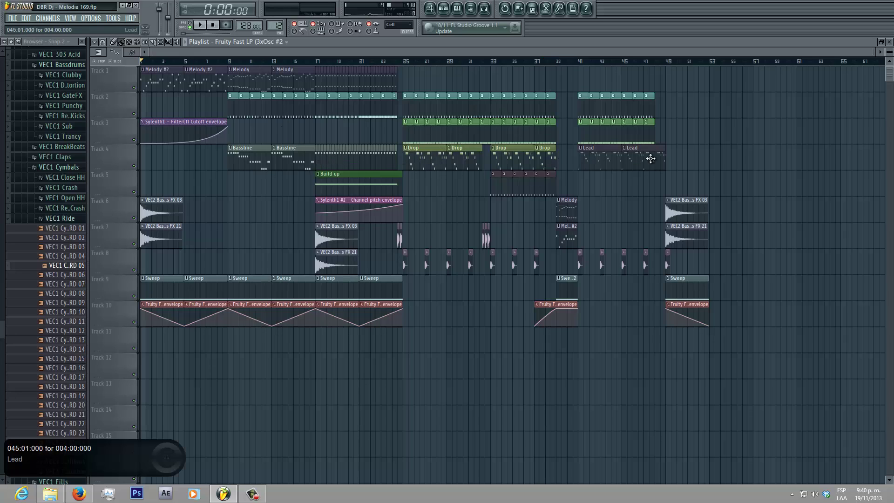
{"action": "key", "text": "space"}
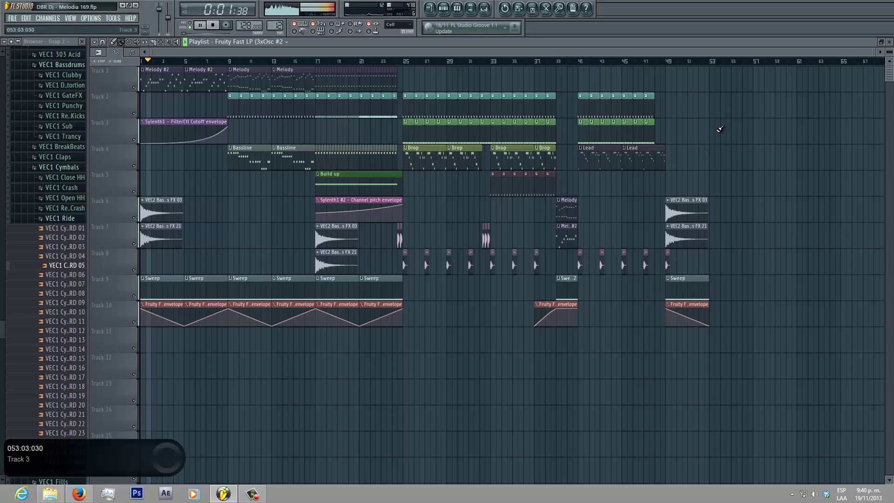
{"action": "key", "text": "ctrl+s"}
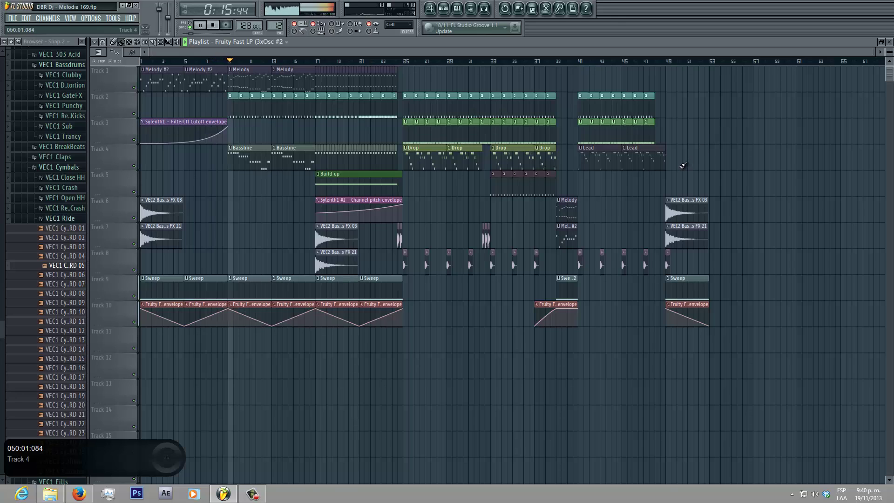
{"action": "left_click", "coordinate": [262, 84]}
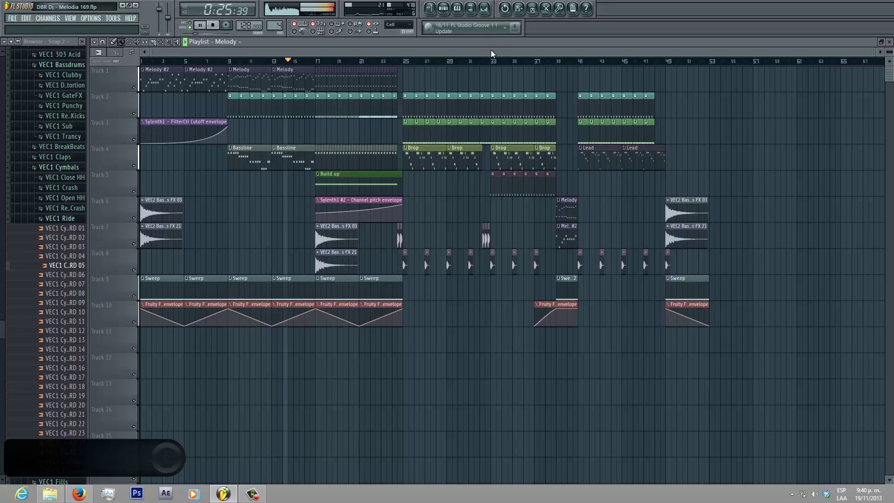
{"action": "left_click_drag", "start_coordinate": [490, 51], "coordinate": [501, 50]}
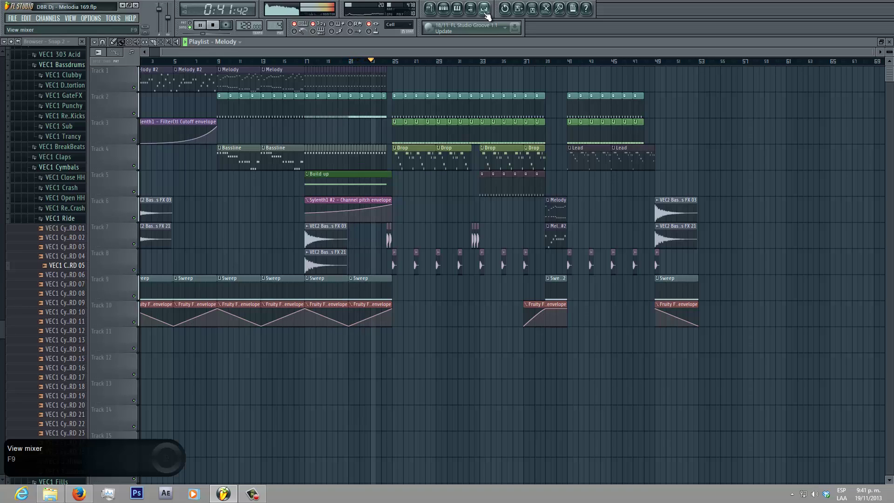
Step: Load Fruity Reeverb 2 in the fifth effect slot of the VVE1 Vocal Oneshots 069 mixer track and lower its wet level
{"action": "scroll", "coordinate": [493, 68], "scroll_direction": "up", "scroll_amount": 3}
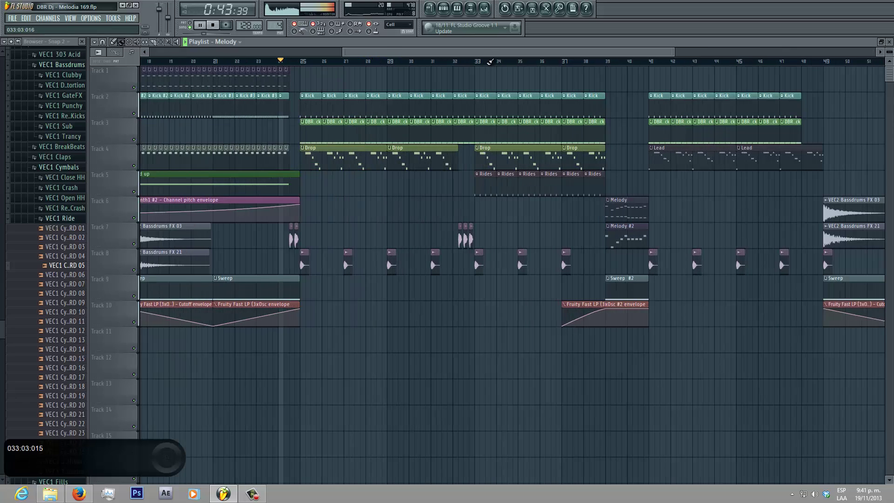
{"action": "left_click", "coordinate": [484, 8]}
{"action": "left_click", "coordinate": [369, 303]}
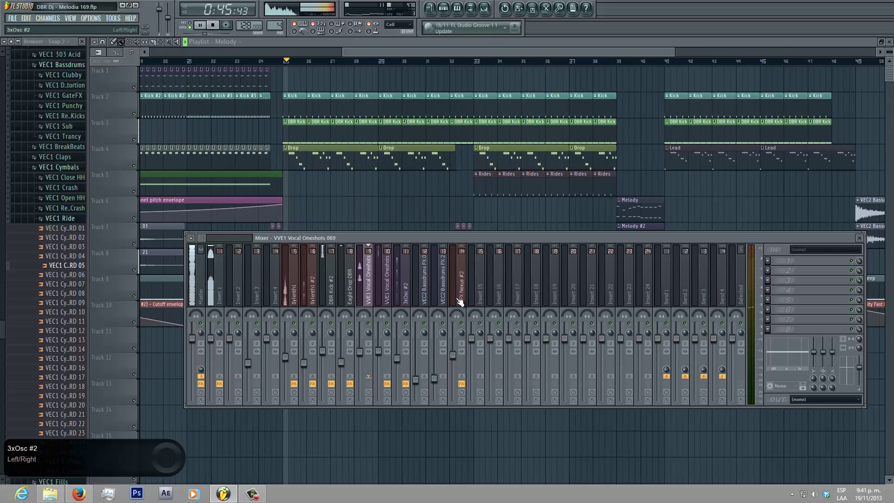
{"action": "left_click", "coordinate": [768, 295]}
{"action": "left_click", "coordinate": [770, 223]}
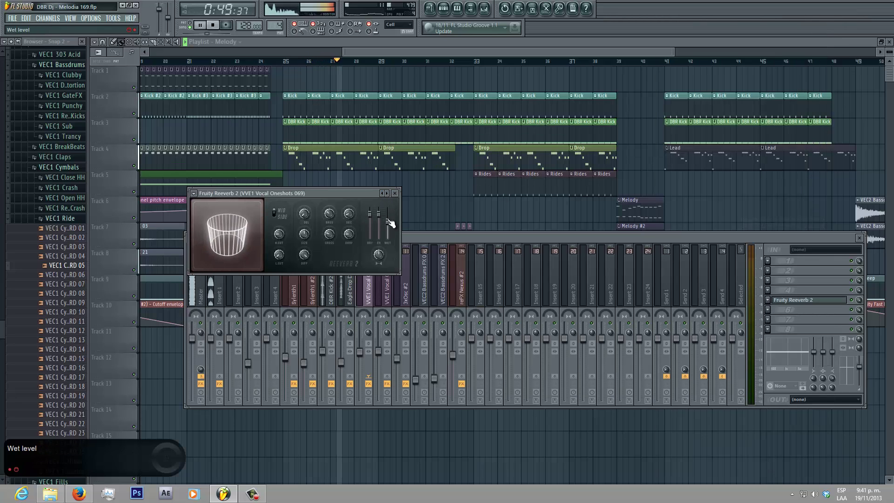
{"action": "left_click_drag", "start_coordinate": [387, 223], "coordinate": [384, 235]}
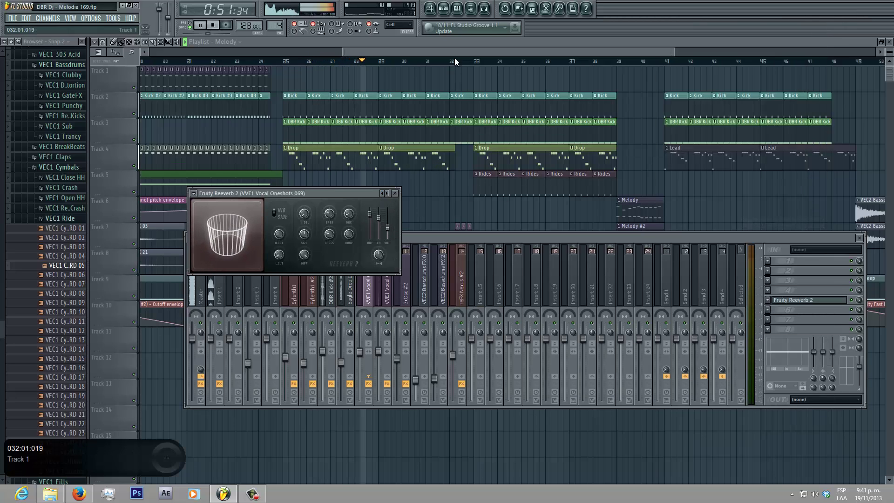
Step: Check the effect slots of the VVE1 Vocal Oneshots 068 mixer track and save the project
{"action": "left_click", "coordinate": [391, 303]}
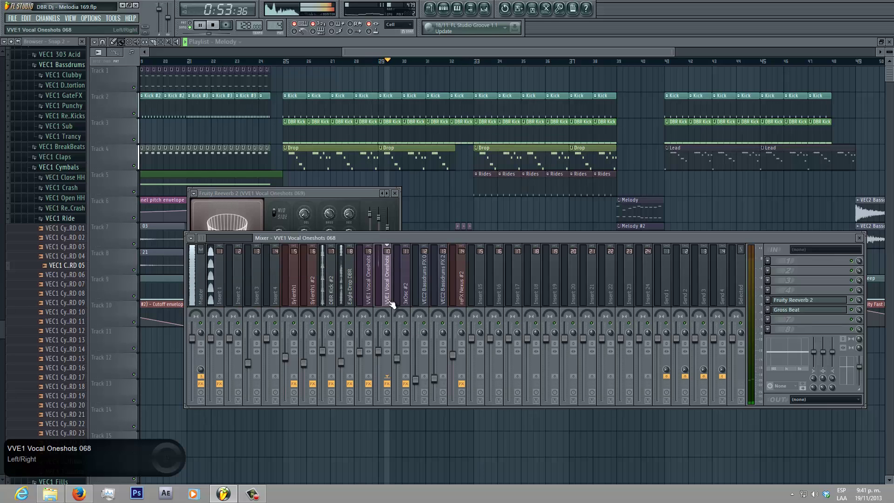
{"action": "left_click_drag", "start_coordinate": [459, 53], "coordinate": [497, 54]}
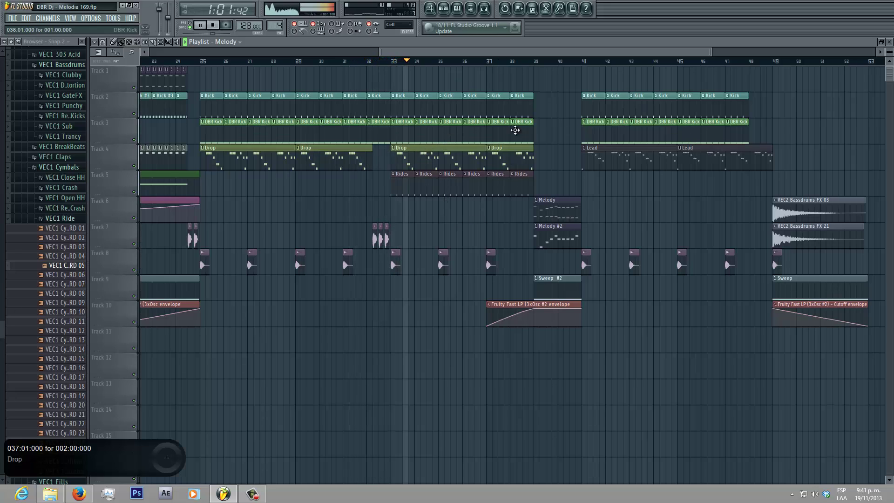
{"action": "key", "text": "ctrl+s"}
Step: Switch to the empty Pattern 14 and add a Massive synth channel to the project
{"action": "left_click_drag", "start_coordinate": [523, 50], "coordinate": [554, 52]}
{"action": "left_click", "coordinate": [443, 8]}
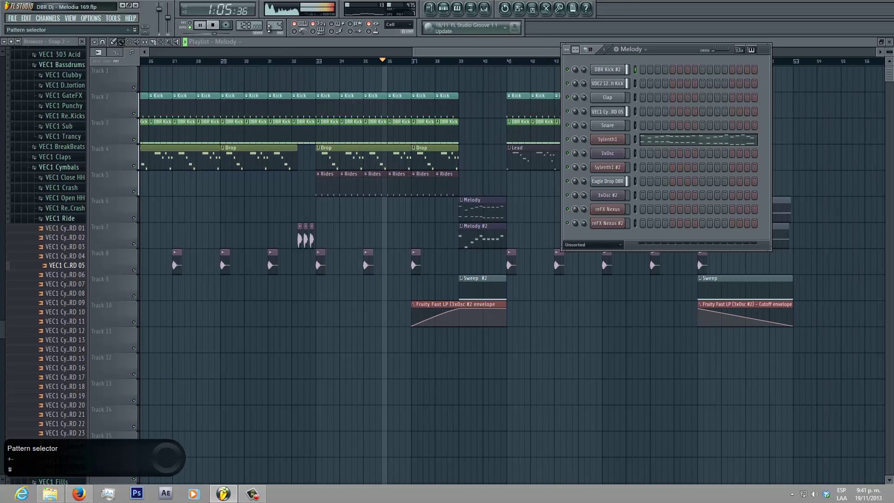
{"action": "left_click_drag", "start_coordinate": [276, 26], "coordinate": [273, 458]}
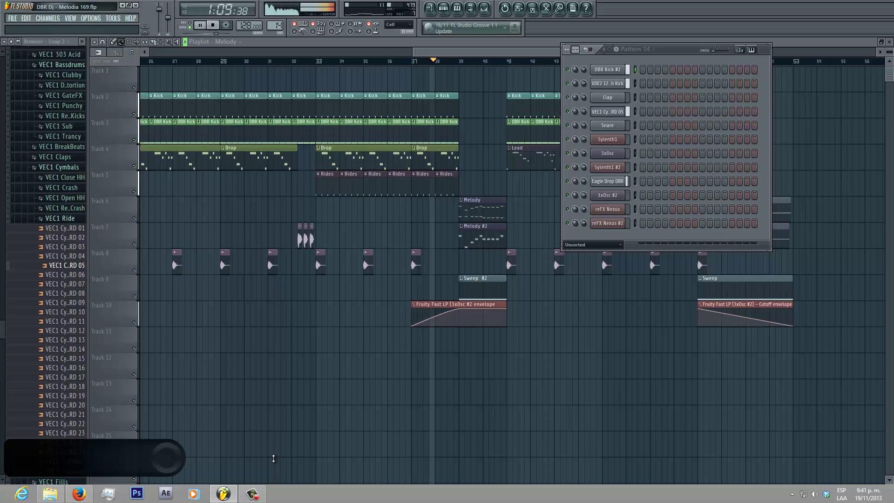
{"action": "left_click", "coordinate": [47, 19]}
{"action": "mouse_move", "coordinate": [52, 27]}
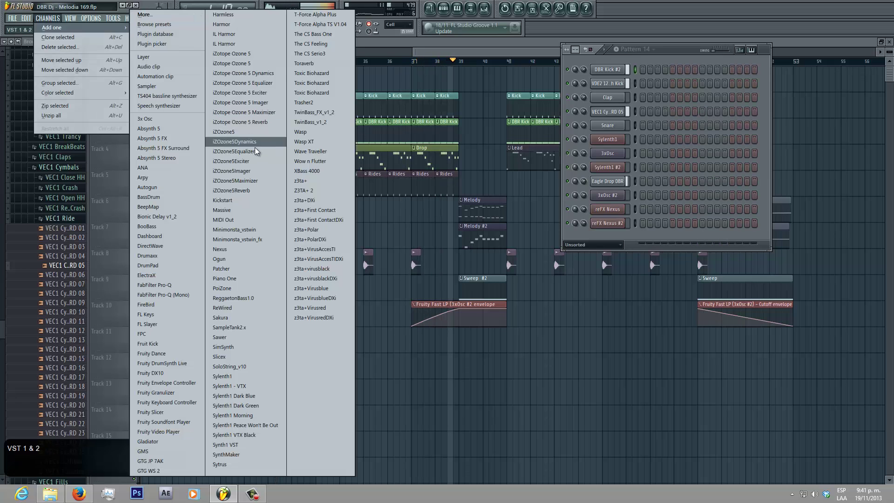
{"action": "left_click", "coordinate": [247, 213]}
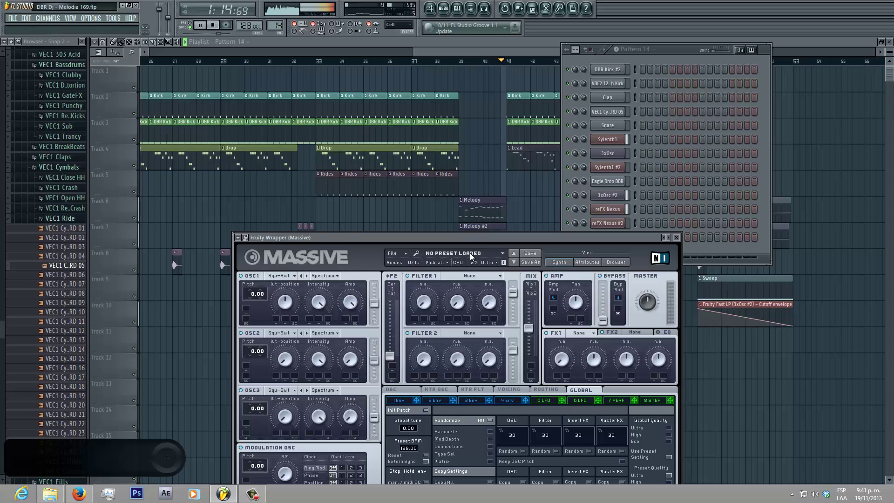
Step: Load the Future Control preset in Massive, stop the song playback and audition the sound with a note
{"action": "left_click", "coordinate": [472, 255]}
{"action": "left_click_drag", "start_coordinate": [516, 251], "coordinate": [516, 364]}
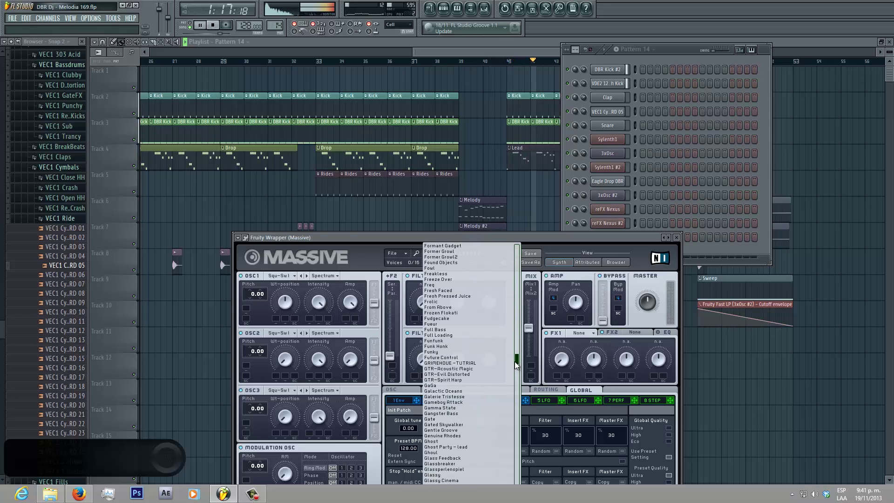
{"action": "left_click", "coordinate": [473, 358]}
{"action": "key", "text": "space"}
{"action": "key", "text": "z"}
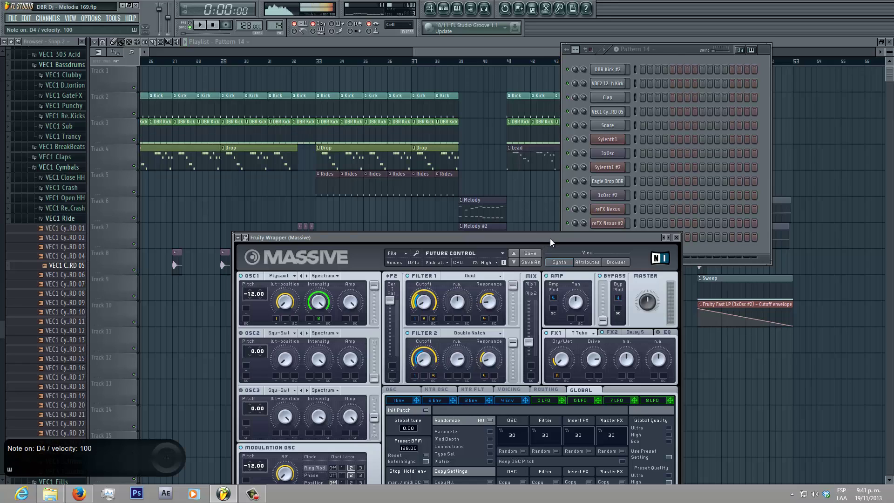
Step: Place a one-beat D#5 note on beat 2 of bar 1 in Massive's piano roll and preview its sound
{"action": "left_click", "coordinate": [675, 54]}
{"action": "right_click", "coordinate": [623, 234]}
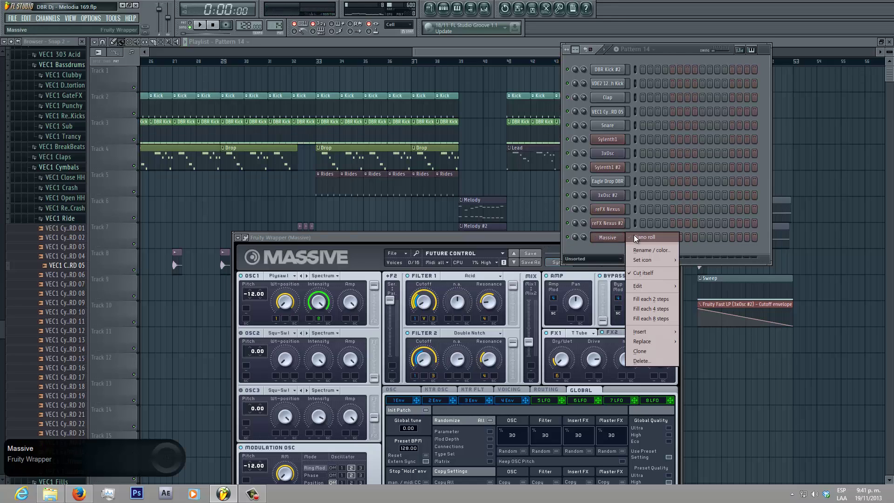
{"action": "left_click", "coordinate": [636, 236]}
{"action": "left_click", "coordinate": [117, 242]}
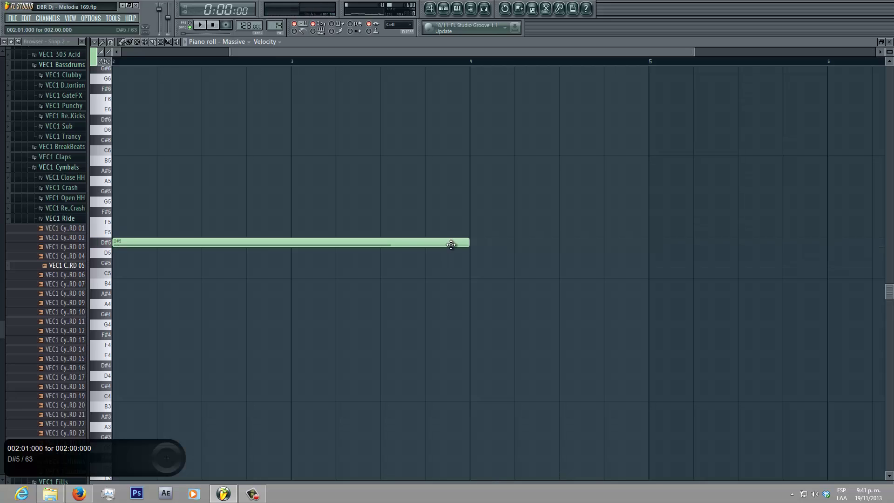
{"action": "left_click_drag", "start_coordinate": [397, 243], "coordinate": [176, 242]}
{"action": "left_click", "coordinate": [200, 24]}
{"action": "key", "text": "space"}
{"action": "left_click", "coordinate": [126, 50]}
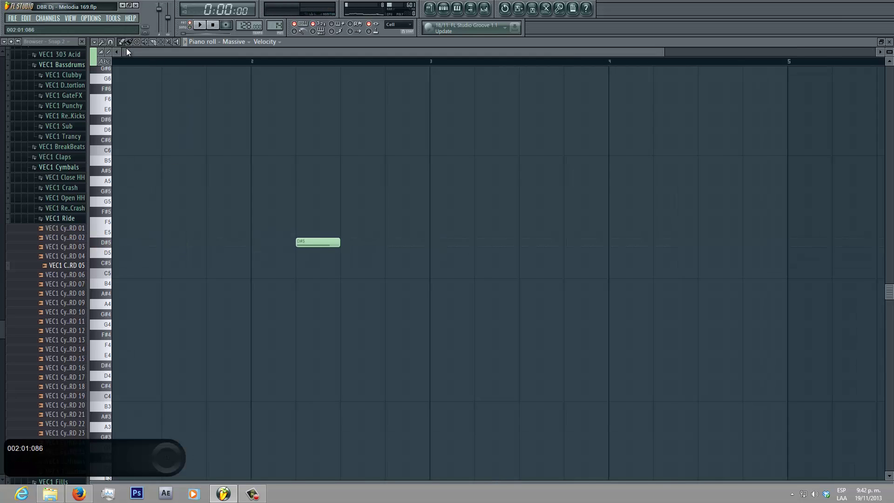
{"action": "left_click_drag", "start_coordinate": [345, 245], "coordinate": [241, 239]}
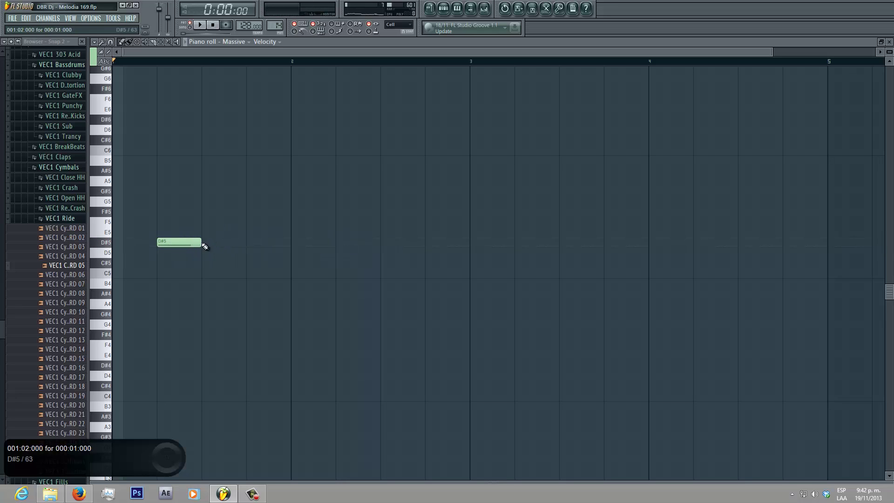
Step: Add a one-beat D#5 note on beat 3 and four short D#5 notes across beat 4, and preview the pattern
{"action": "left_click", "coordinate": [231, 243]}
{"action": "left_click", "coordinate": [256, 242]}
{"action": "left_click", "coordinate": [262, 242]}
{"action": "left_click", "coordinate": [199, 24]}
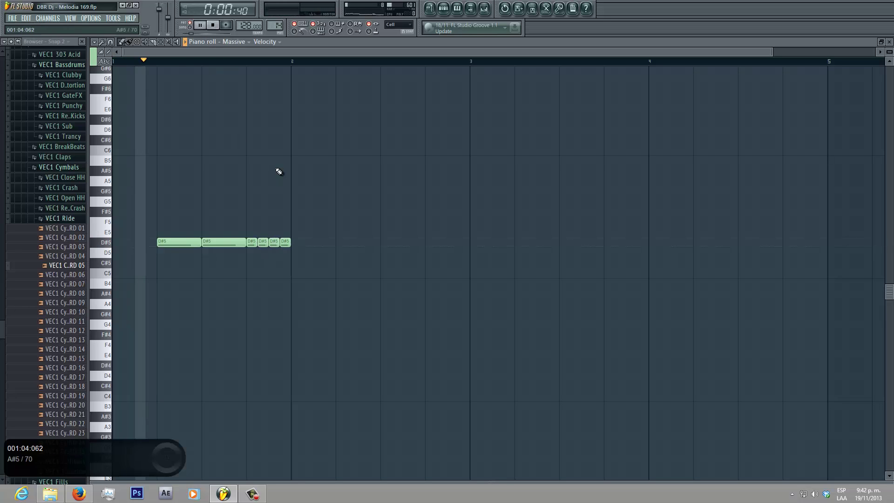
{"action": "key", "text": "space"}
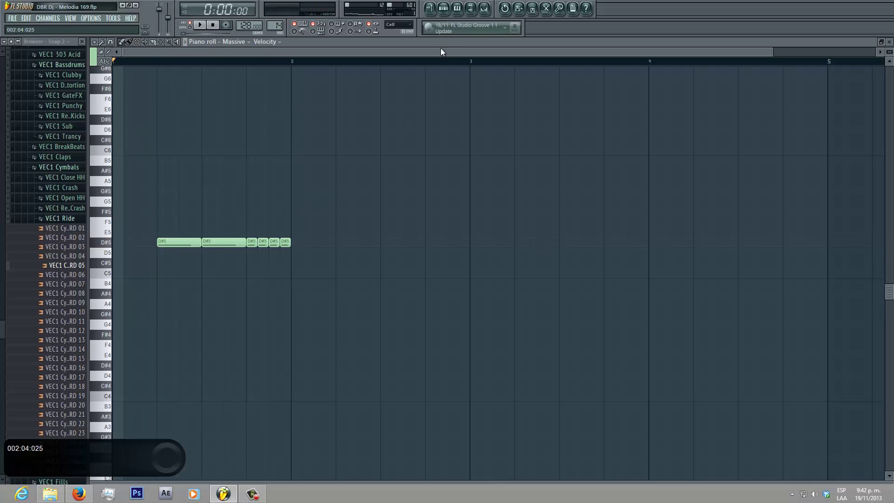
Step: Place Pattern 14 at bar 32 on Track 6 of the playlist and rename it Funny Growl
{"action": "key", "text": "F5"}
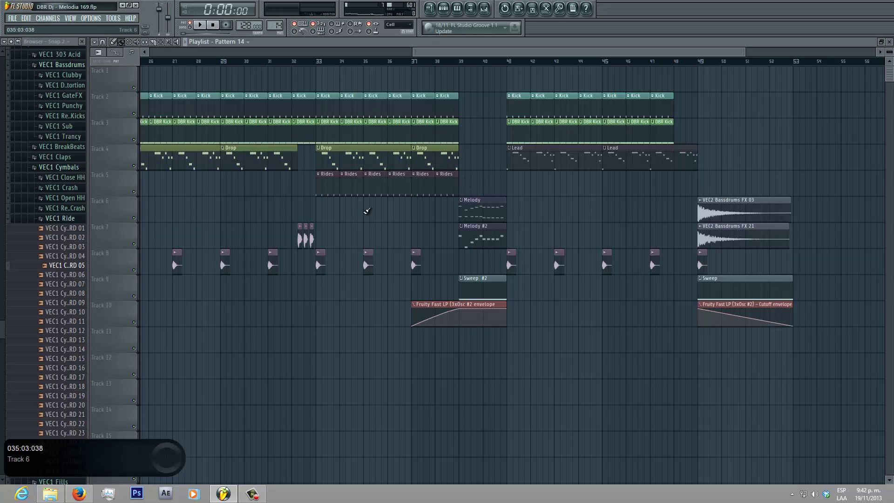
{"action": "left_click", "coordinate": [300, 203]}
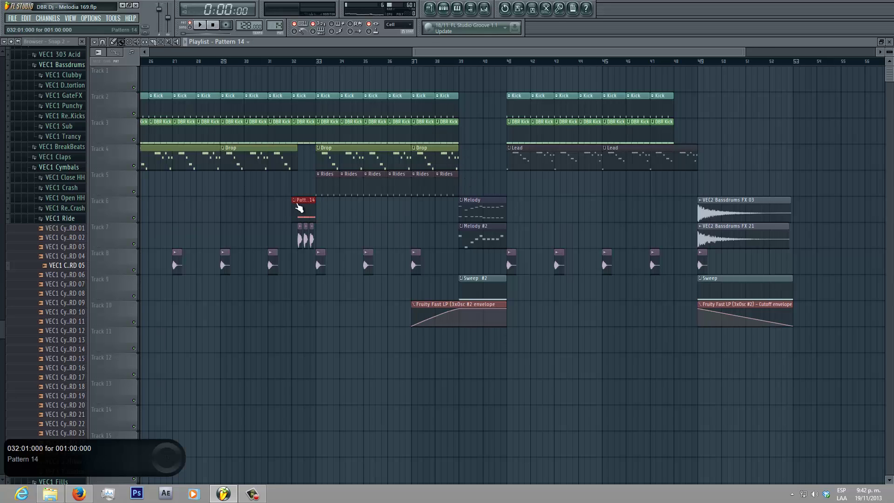
{"action": "left_click", "coordinate": [301, 200]}
{"action": "left_click", "coordinate": [325, 246]}
{"action": "type", "text": "GF"}
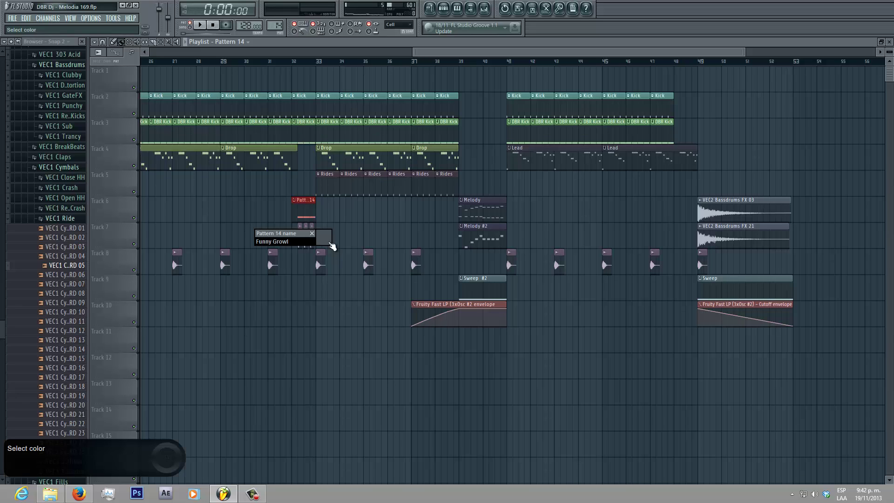
{"action": "key", "text": "Return"}
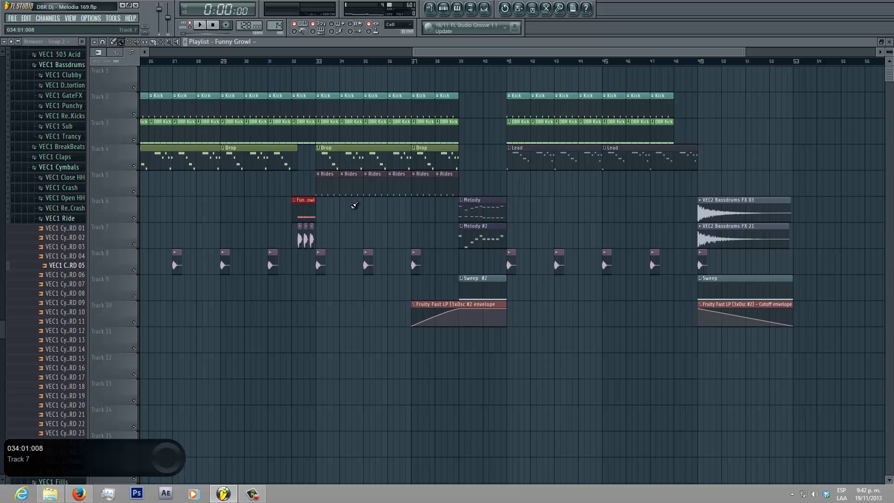
Step: Select bar 32 in the playlist timeline and create an automation clip for Massive's Filter 1 cutoff
{"action": "left_click_drag", "start_coordinate": [299, 62], "coordinate": [312, 64]}
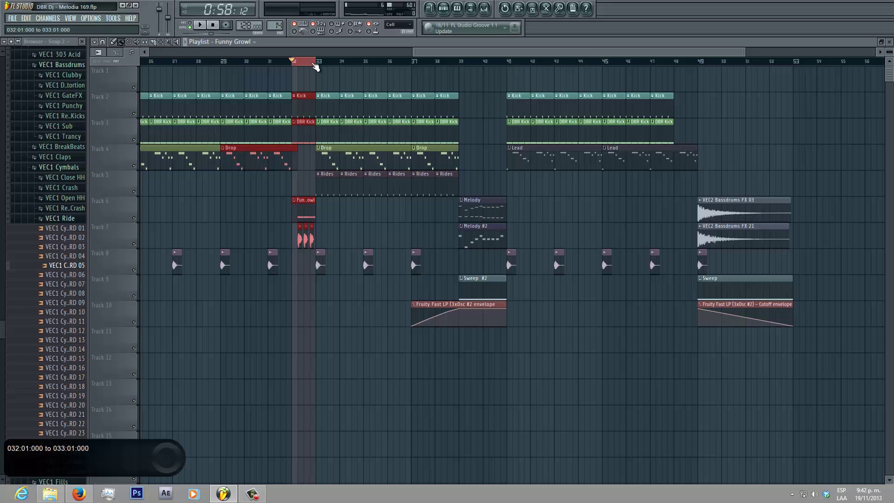
{"action": "left_click", "coordinate": [443, 8]}
{"action": "left_click", "coordinate": [604, 237]}
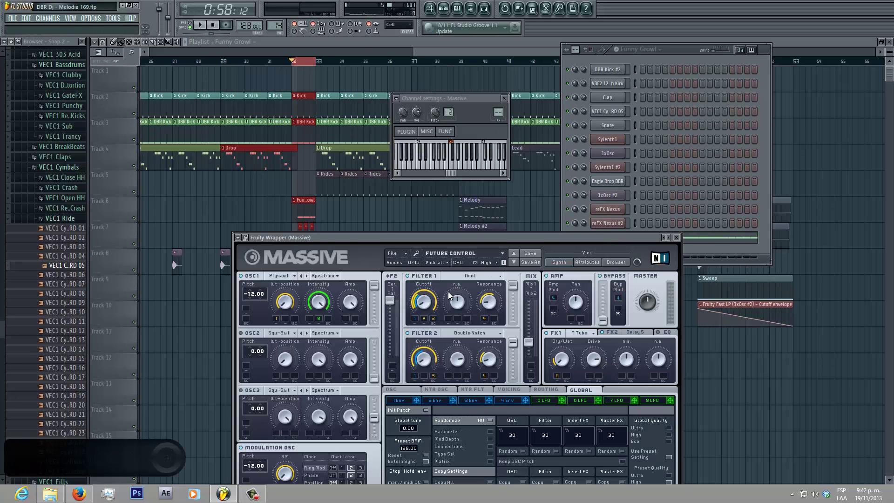
{"action": "left_click", "coordinate": [113, 18]}
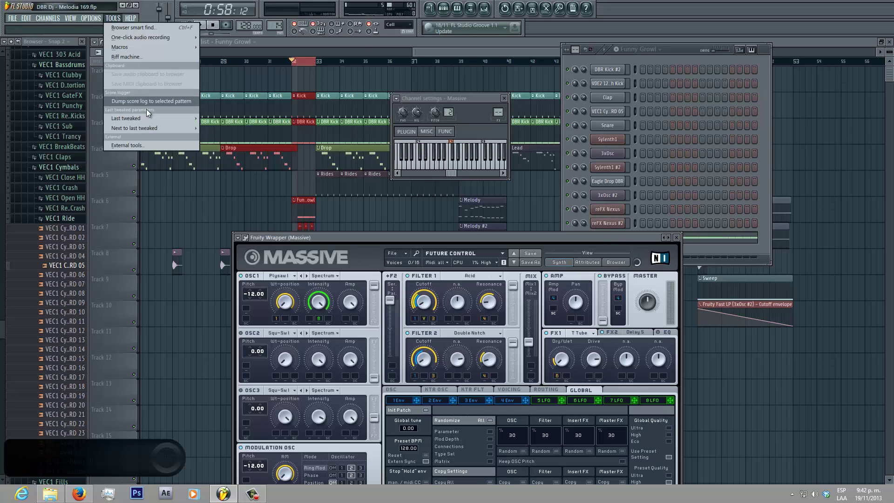
{"action": "mouse_move", "coordinate": [153, 114]}
{"action": "left_click", "coordinate": [223, 155]}
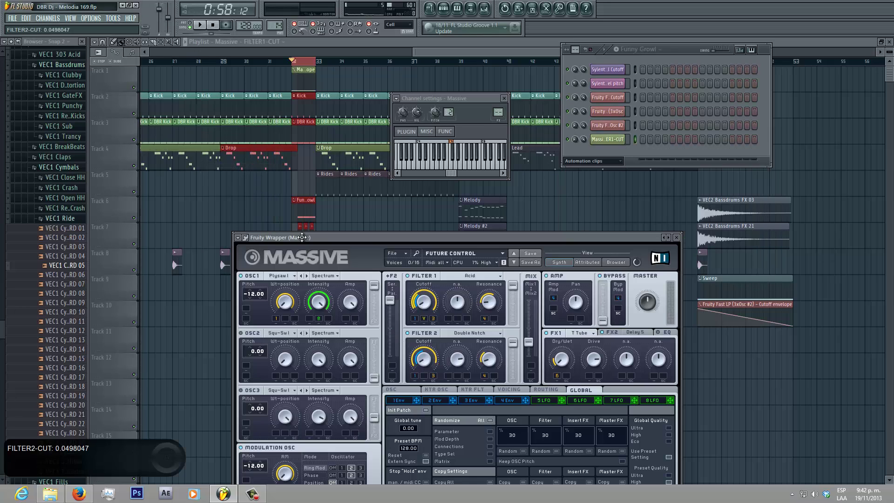
Step: Create an automation clip for Massive's Filter 2 cutoff over bar 32 and close the open plugin windows
{"action": "left_click", "coordinate": [112, 18]}
{"action": "mouse_move", "coordinate": [194, 132]}
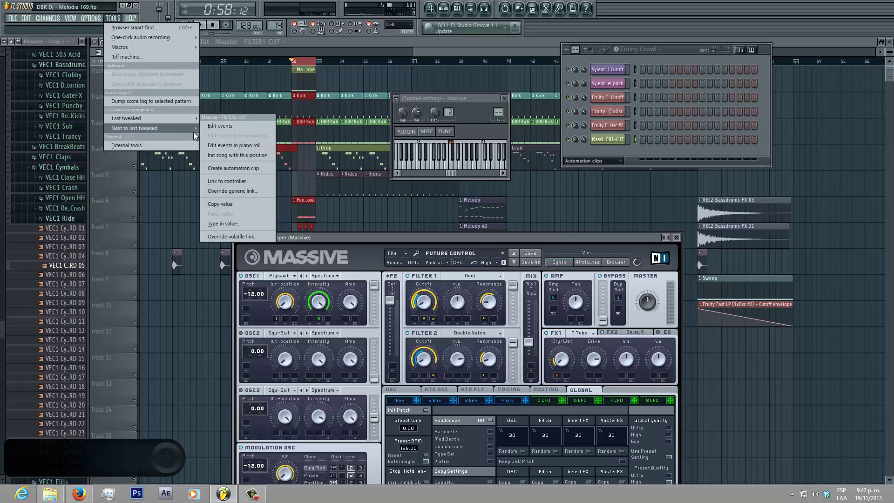
{"action": "left_click", "coordinate": [242, 172]}
{"action": "key", "text": "F12"}
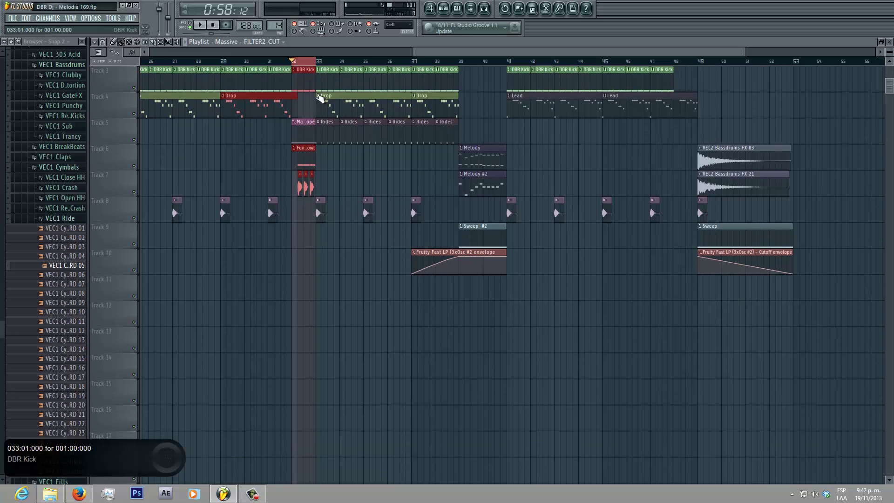
Step: Try the FILTER1-CUT automation clip at bar 32 on Track 8 and delete it from the playlist
{"action": "left_click_drag", "start_coordinate": [304, 74], "coordinate": [317, 254]}
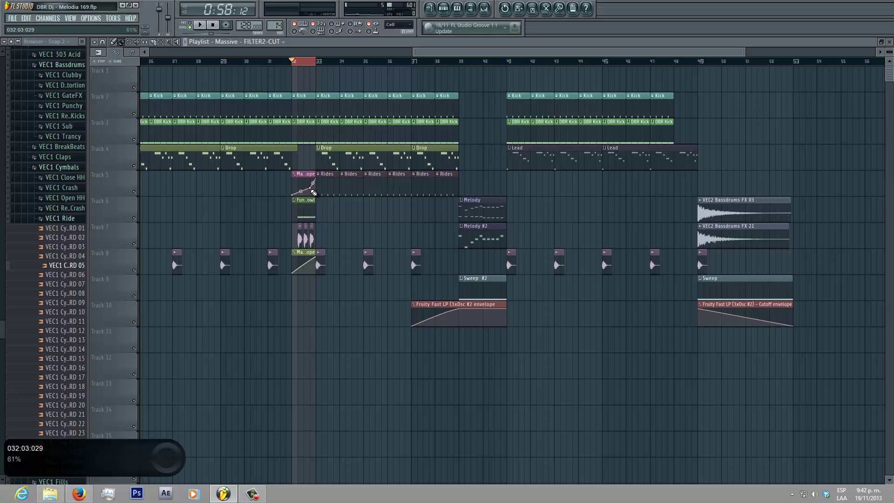
{"action": "scroll", "coordinate": [297, 71], "scroll_direction": "up", "scroll_amount": 4}
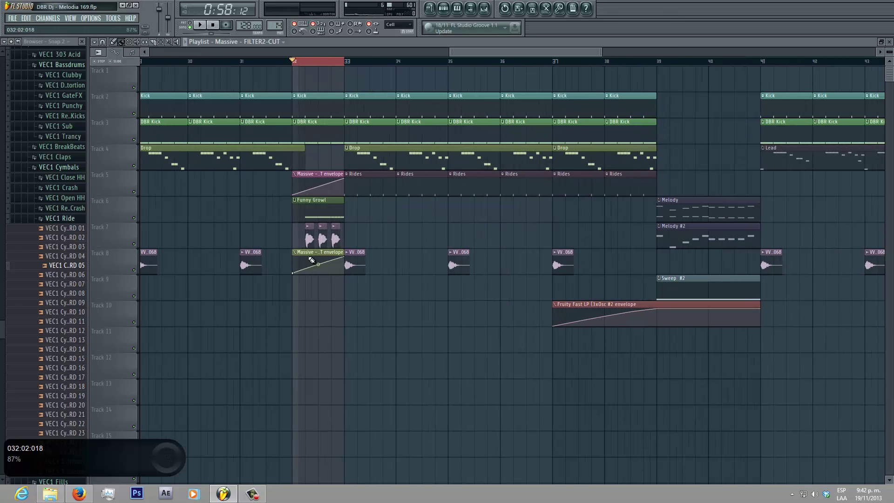
{"action": "right_click", "coordinate": [311, 253]}
Step: Create another automation clip for Massive's Filter 2 cutoff and delete it from Track 1
{"action": "left_click", "coordinate": [441, 10]}
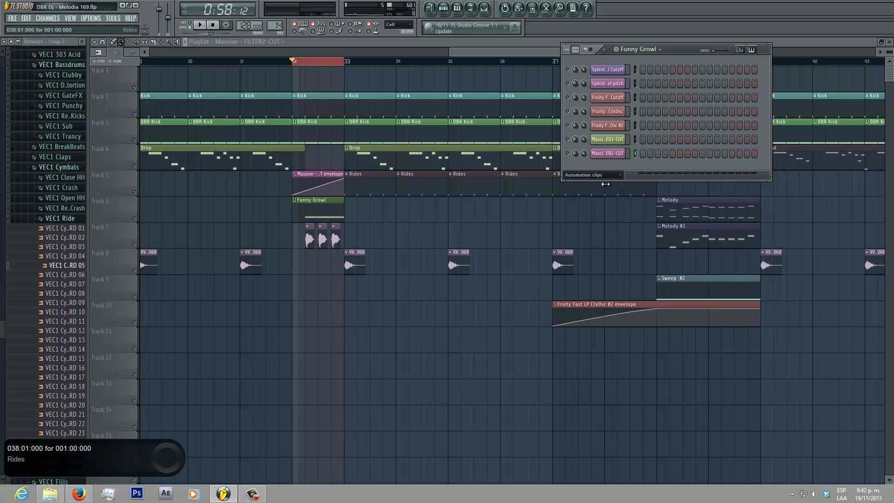
{"action": "left_click", "coordinate": [592, 174]}
{"action": "left_click", "coordinate": [589, 216]}
{"action": "left_click", "coordinate": [602, 235]}
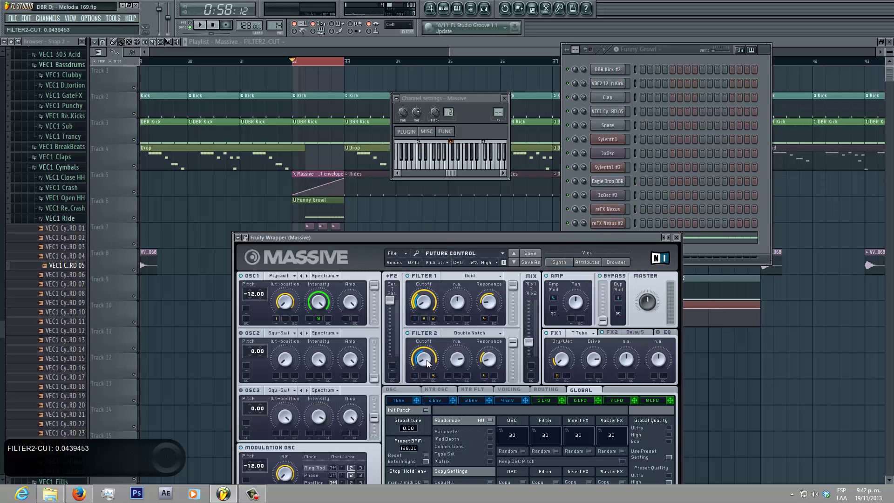
{"action": "left_click", "coordinate": [113, 18]}
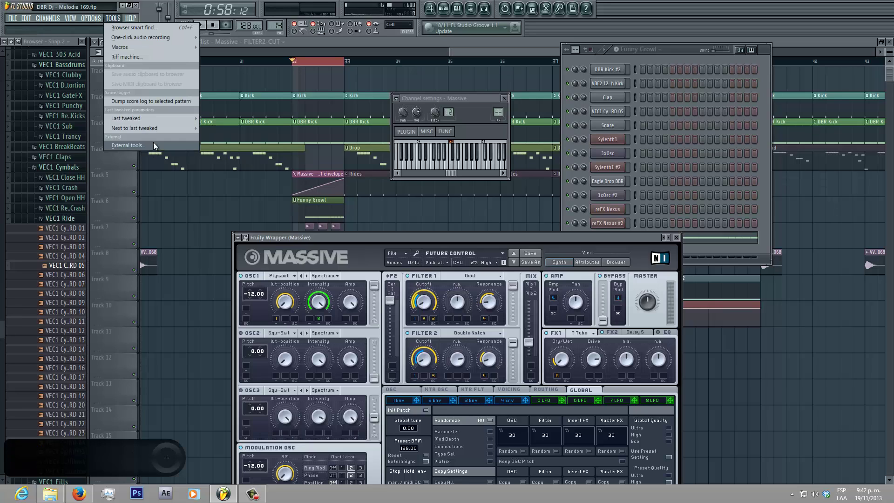
{"action": "mouse_move", "coordinate": [140, 118]}
{"action": "left_click", "coordinate": [240, 168]}
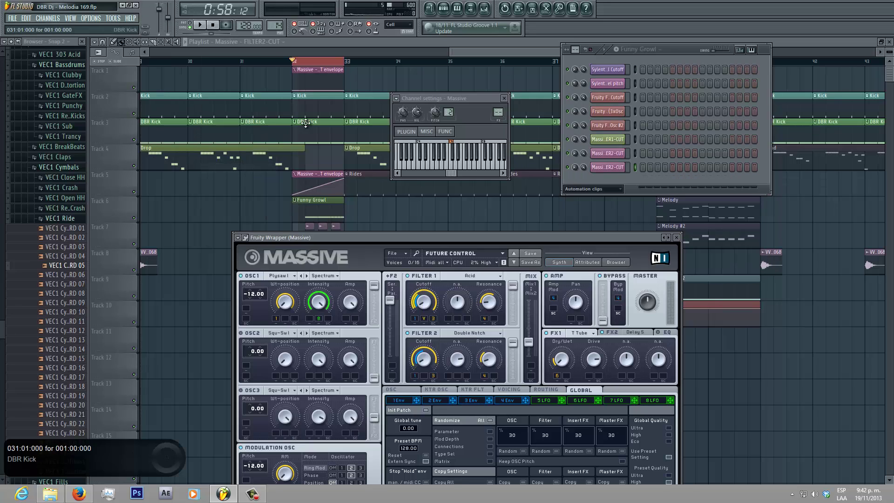
{"action": "right_click", "coordinate": [318, 67]}
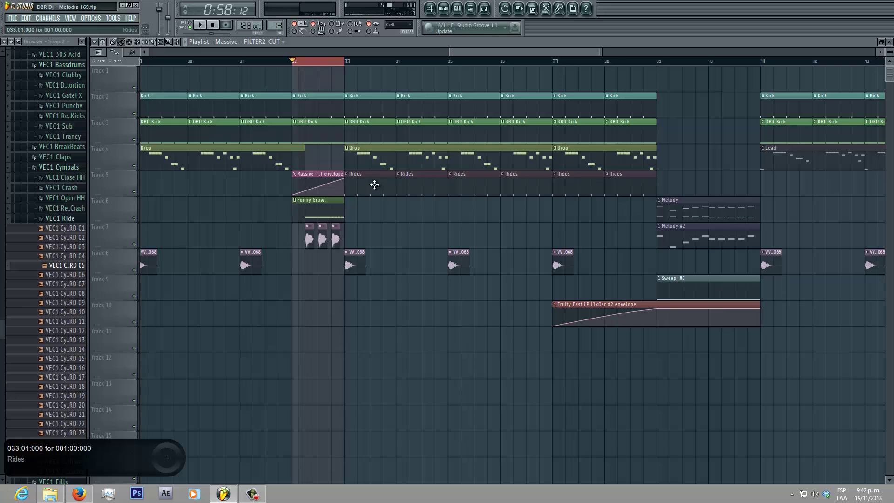
Step: Choose Massive's FILTER1-CUT automation channel and place its clip at bar 31 on Track 7
{"action": "left_click", "coordinate": [484, 8]}
{"action": "left_click", "coordinate": [443, 9]}
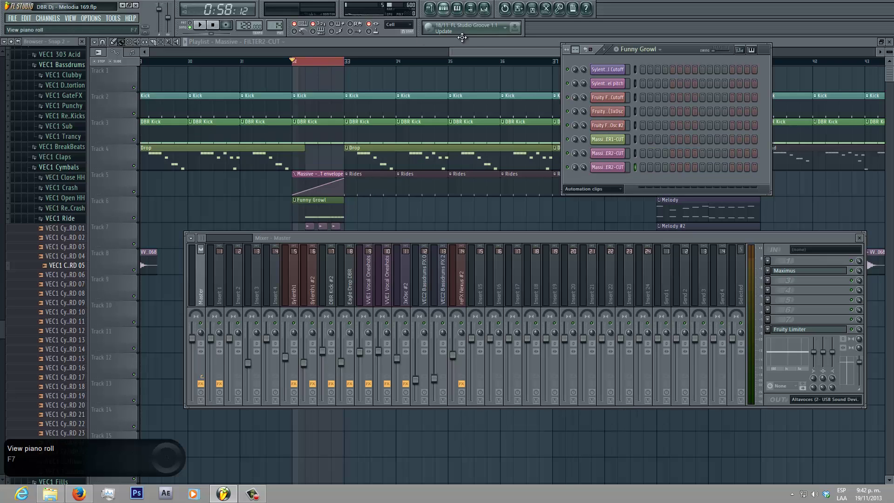
{"action": "left_click", "coordinate": [594, 190]}
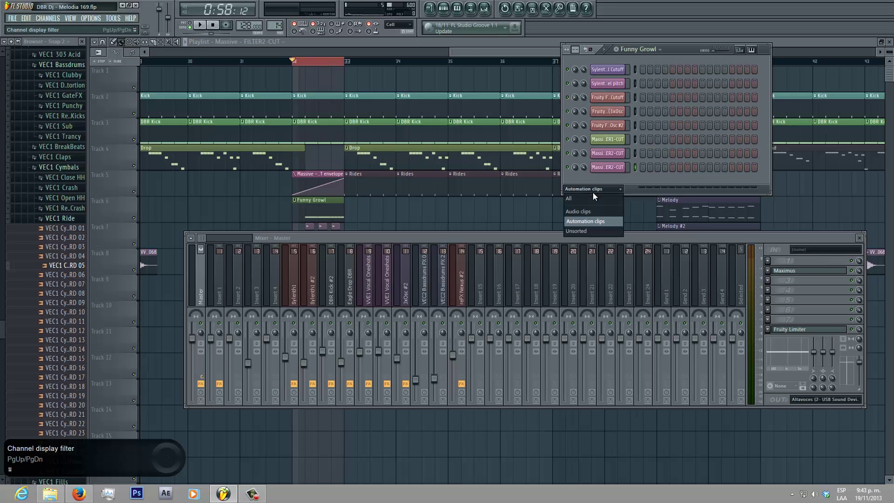
{"action": "left_click", "coordinate": [613, 142]}
{"action": "right_click", "coordinate": [264, 211]}
{"action": "left_click", "coordinate": [244, 235]}
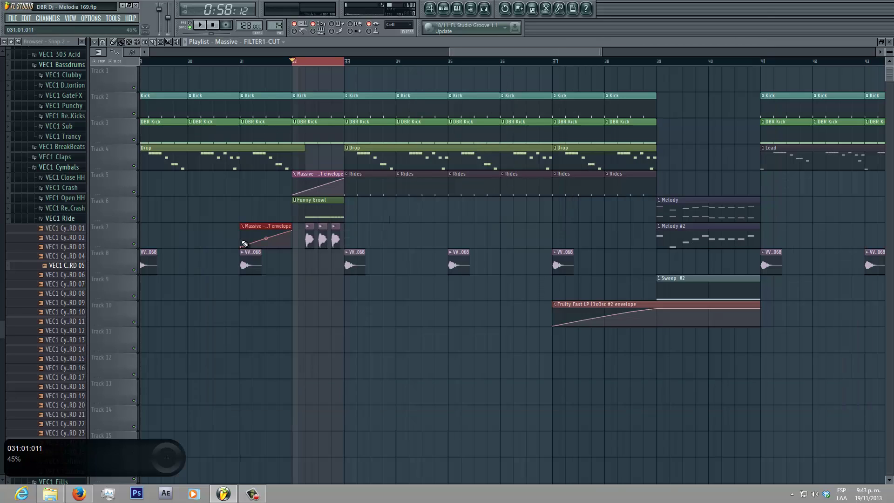
{"action": "left_click", "coordinate": [307, 282]}
{"action": "right_click", "coordinate": [307, 277]}
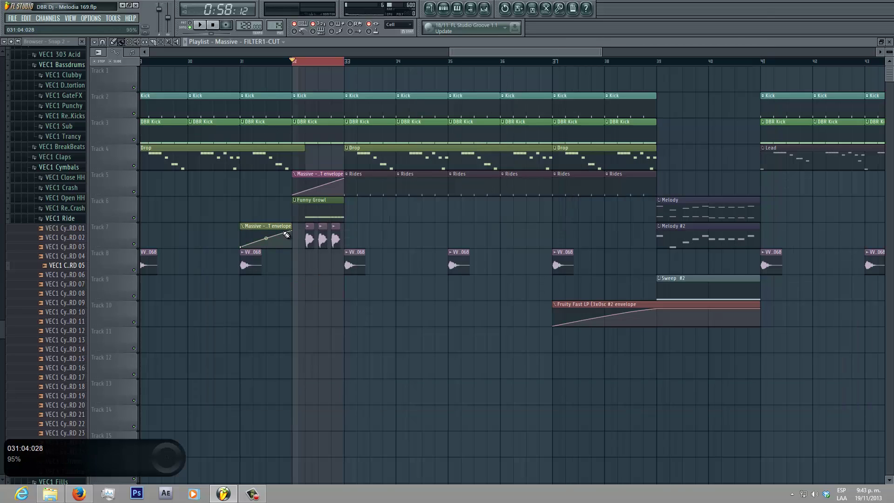
Step: Move the Massive FILTER1-CUT automation clip from bar 31 on Track 7 to bar 32 on Track 8 and audition that bar
{"action": "left_click_drag", "start_coordinate": [278, 227], "coordinate": [328, 262]}
{"action": "key", "text": "space"}
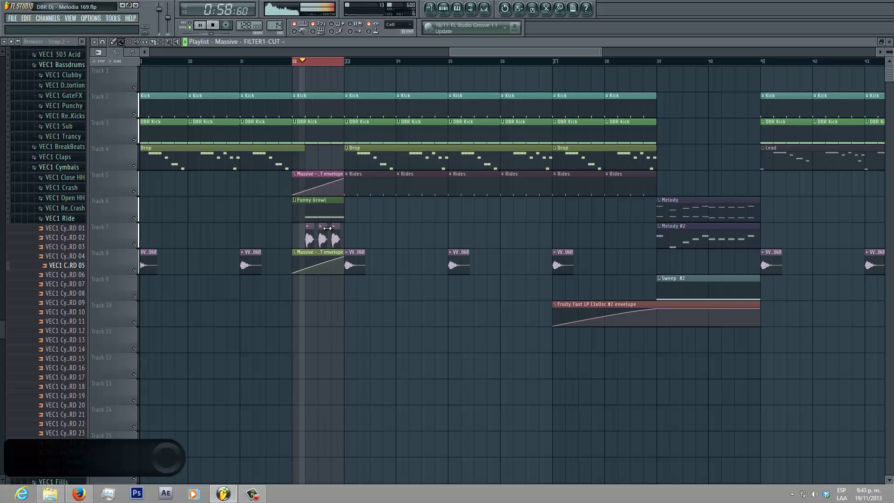
{"action": "key", "text": "space"}
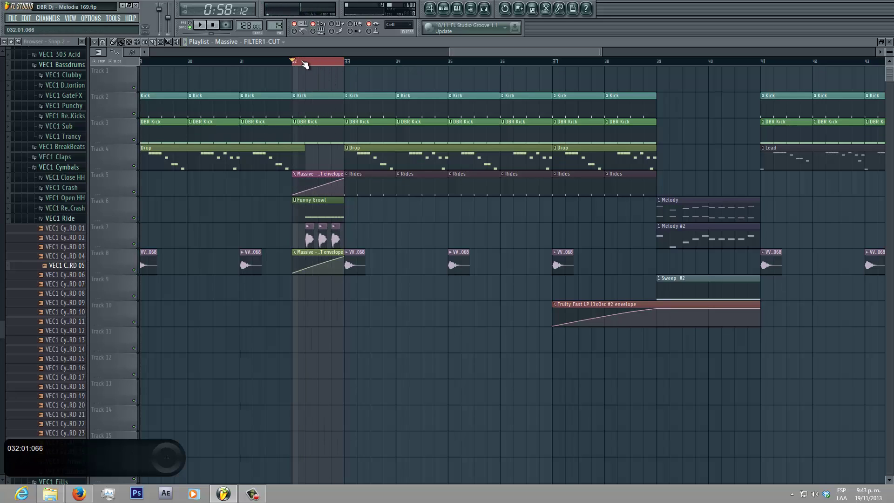
Step: Clear the bar 32 time selection and play the arrangement onward from the growl fill, reviewing the drop and the sections after it
{"action": "left_click", "coordinate": [304, 61]}
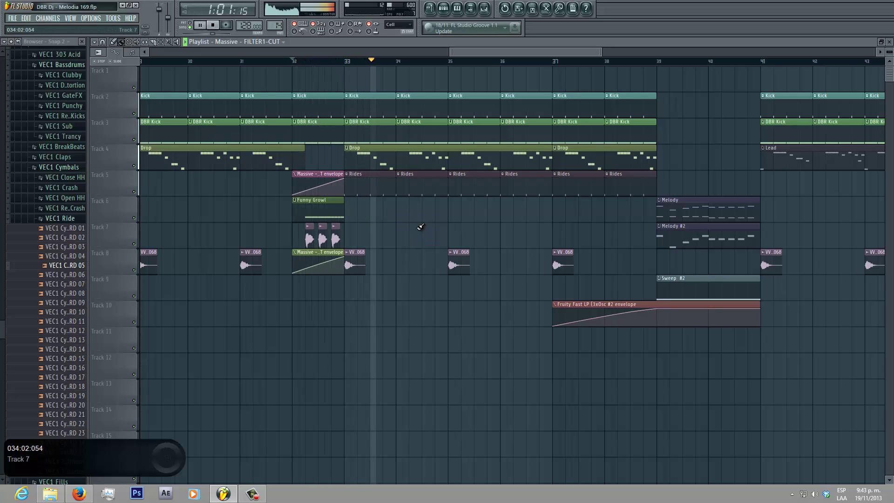
{"action": "left_click_drag", "start_coordinate": [510, 51], "coordinate": [522, 52]}
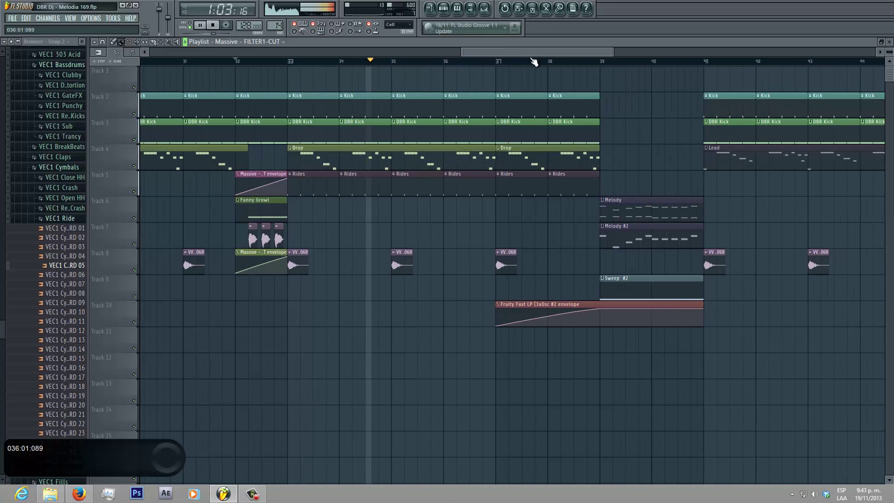
{"action": "scroll", "coordinate": [537, 63], "scroll_direction": "down", "scroll_amount": 4}
{"action": "scroll", "coordinate": [535, 64], "scroll_direction": "down", "scroll_amount": 2}
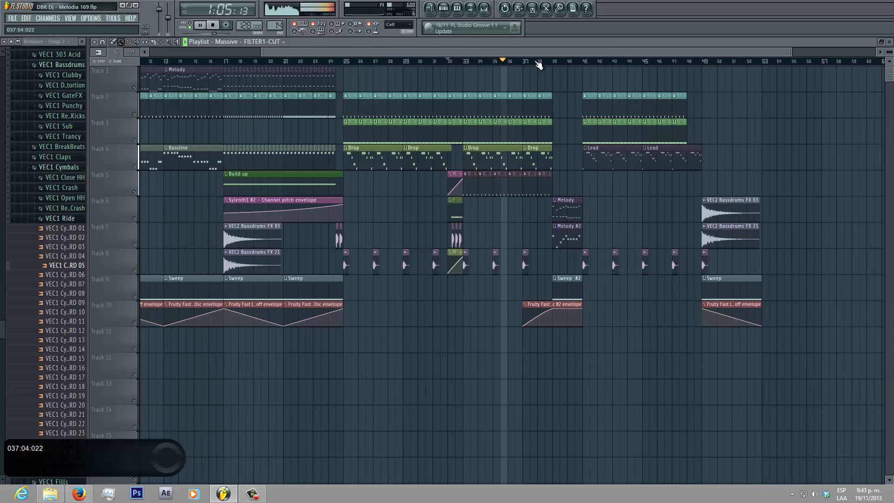
{"action": "left_click_drag", "start_coordinate": [520, 52], "coordinate": [610, 51]}
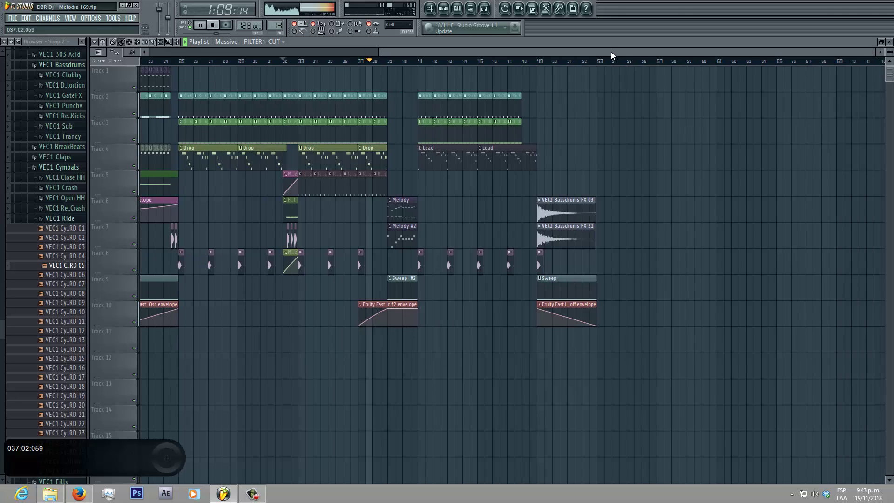